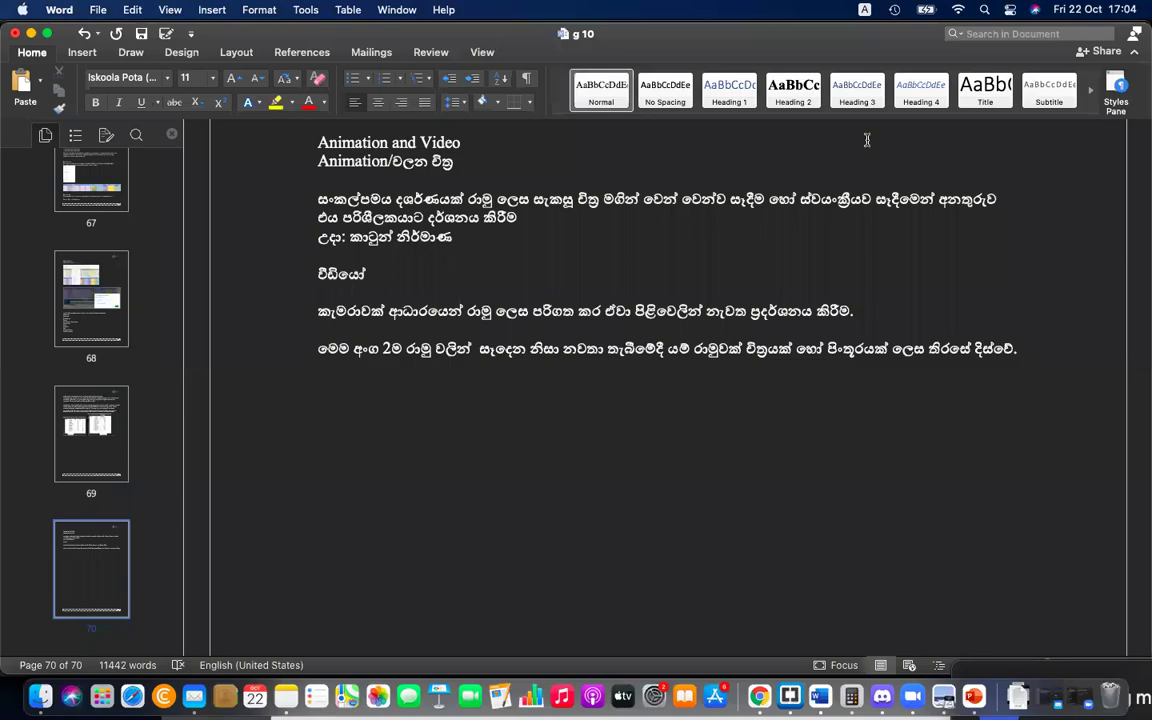
Leave the Word 'g 10' notes document and bring the paper 7 PowerPoint quiz forward
key(XF86AudioRaiseVolume)
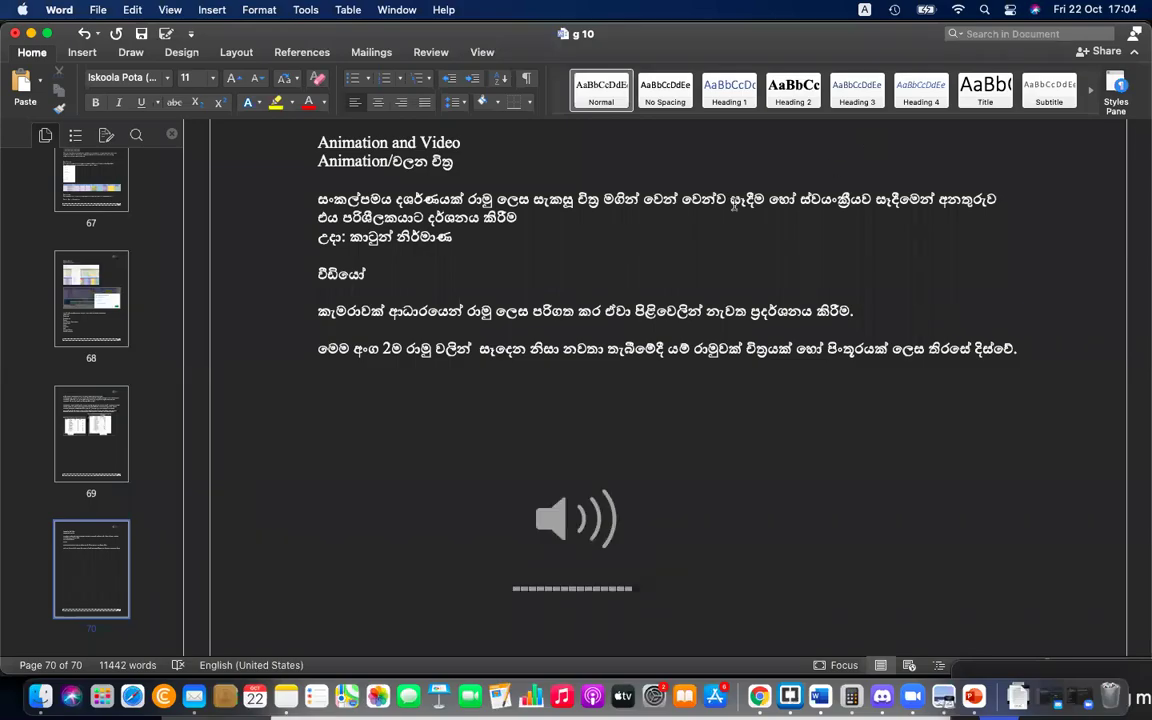
click(379, 535)
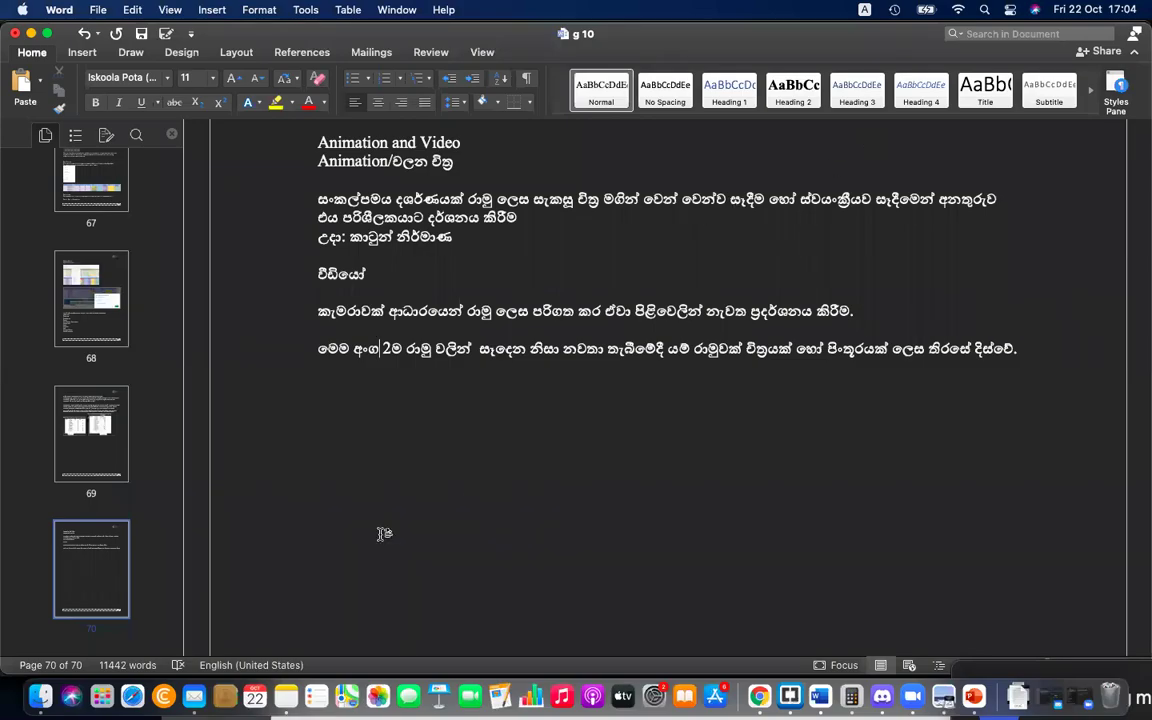
click(970, 697)
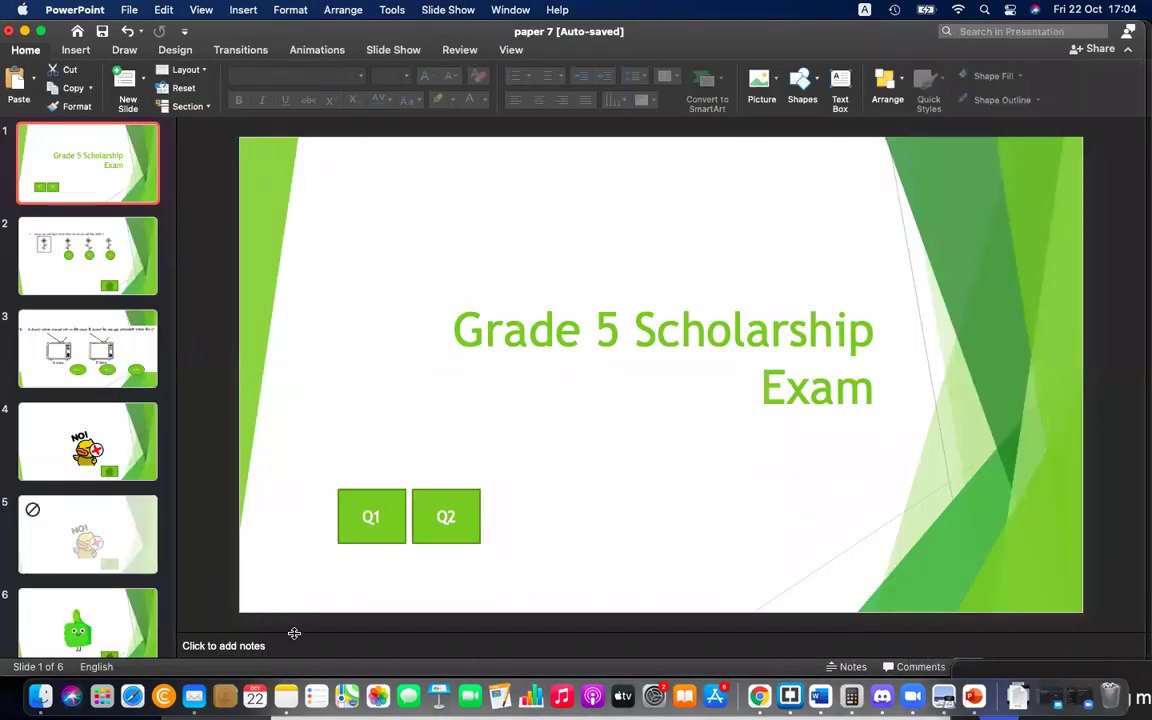
Enlarge the speaker notes area below the slide and place the cursor in it
drag(296, 633, 284, 486)
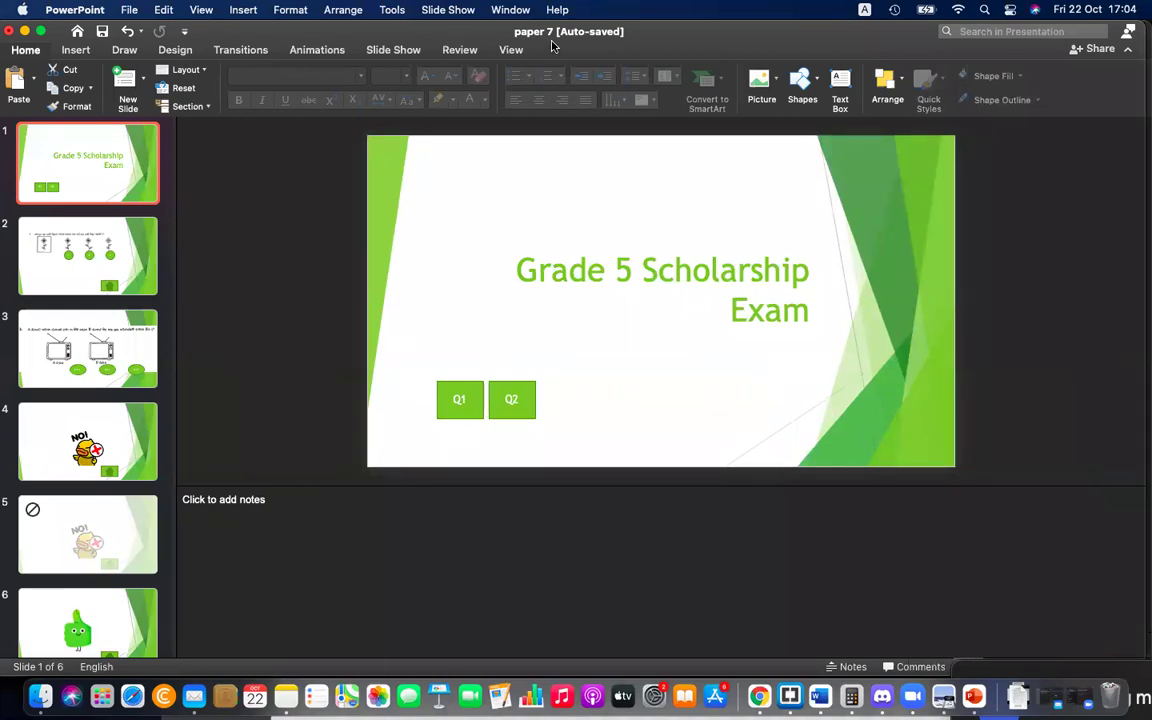
key(XF86AudioLowerVolume)
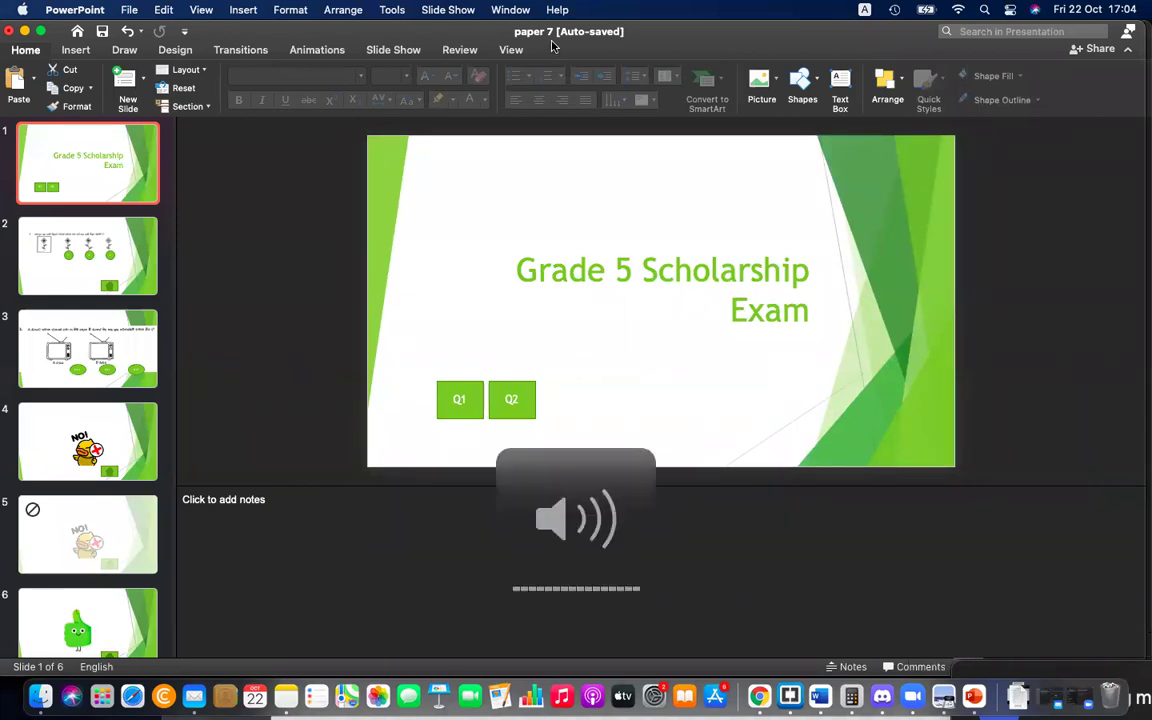
key(XF86AudioLowerVolume)
key(XF86AudioLowerVolume)
key(XF86AudioLowerVolume)
key(XF86AudioLowerVolume)
click(398, 540)
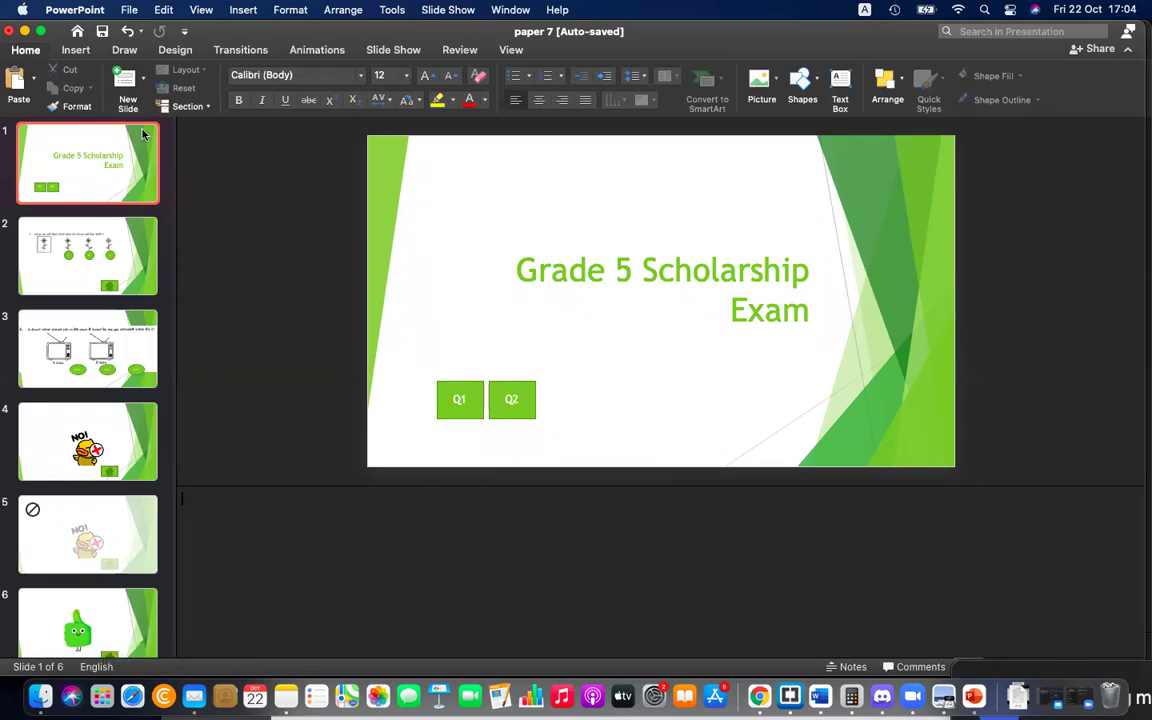
Open 'CT6027-Blockchain- Students (1) (1)' from the full Open Recent list
click(128, 8)
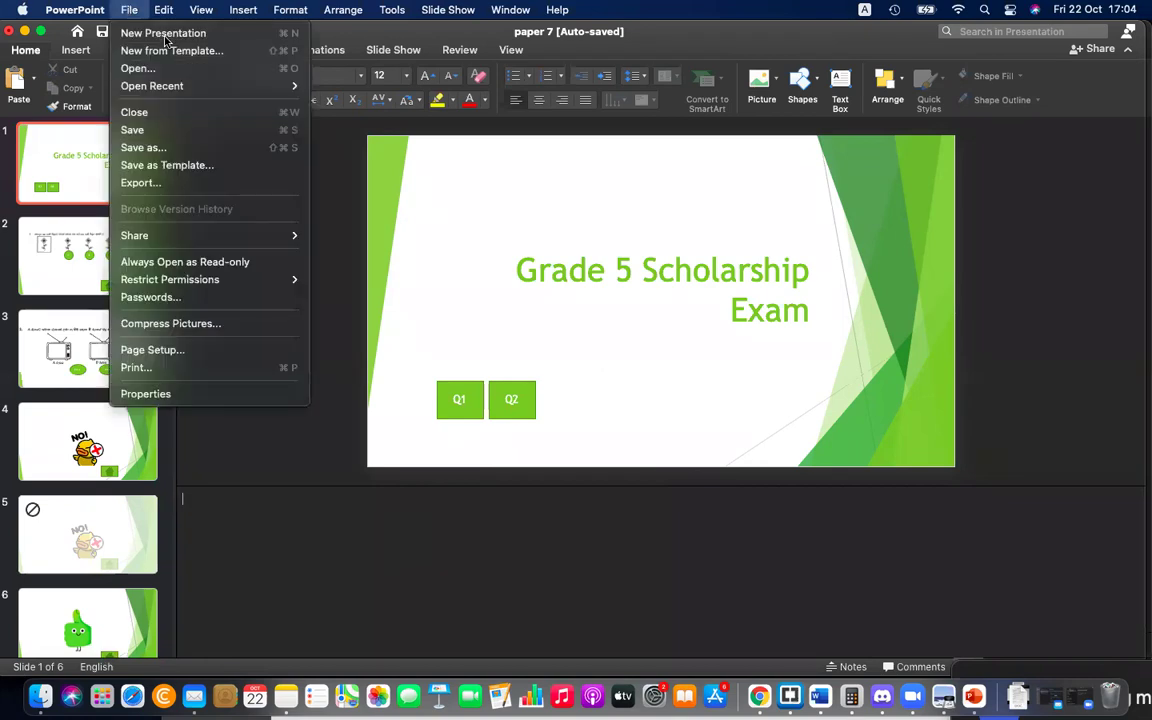
mouse_move(205, 89)
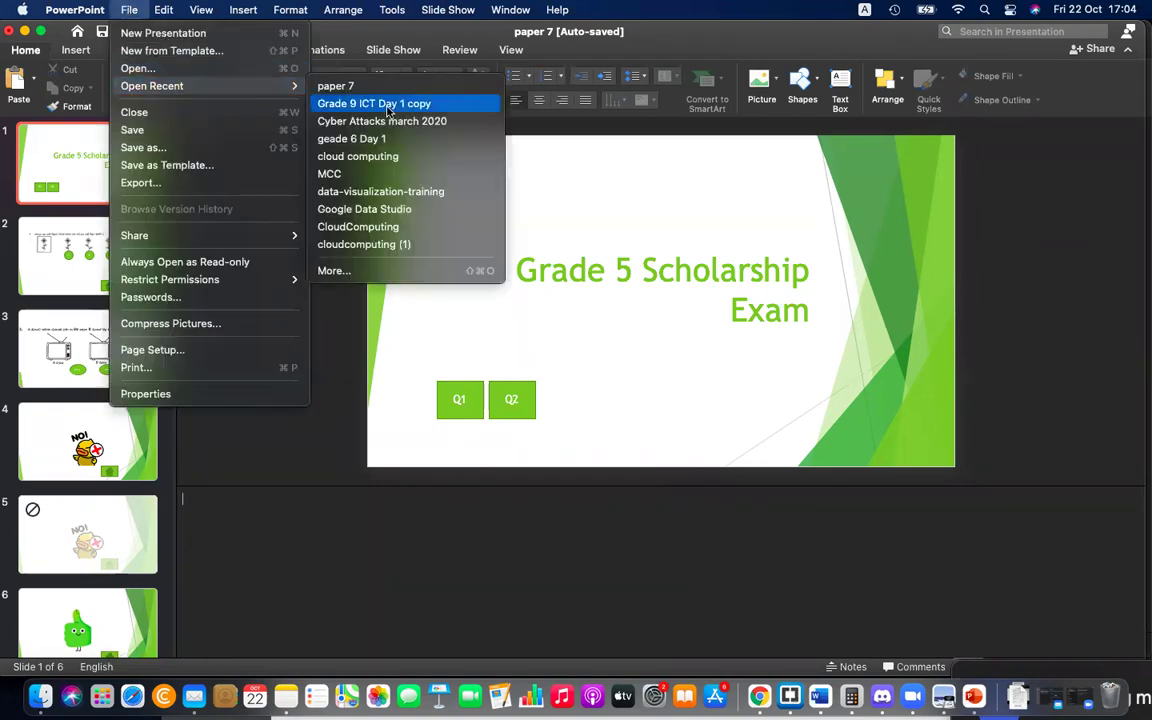
click(365, 271)
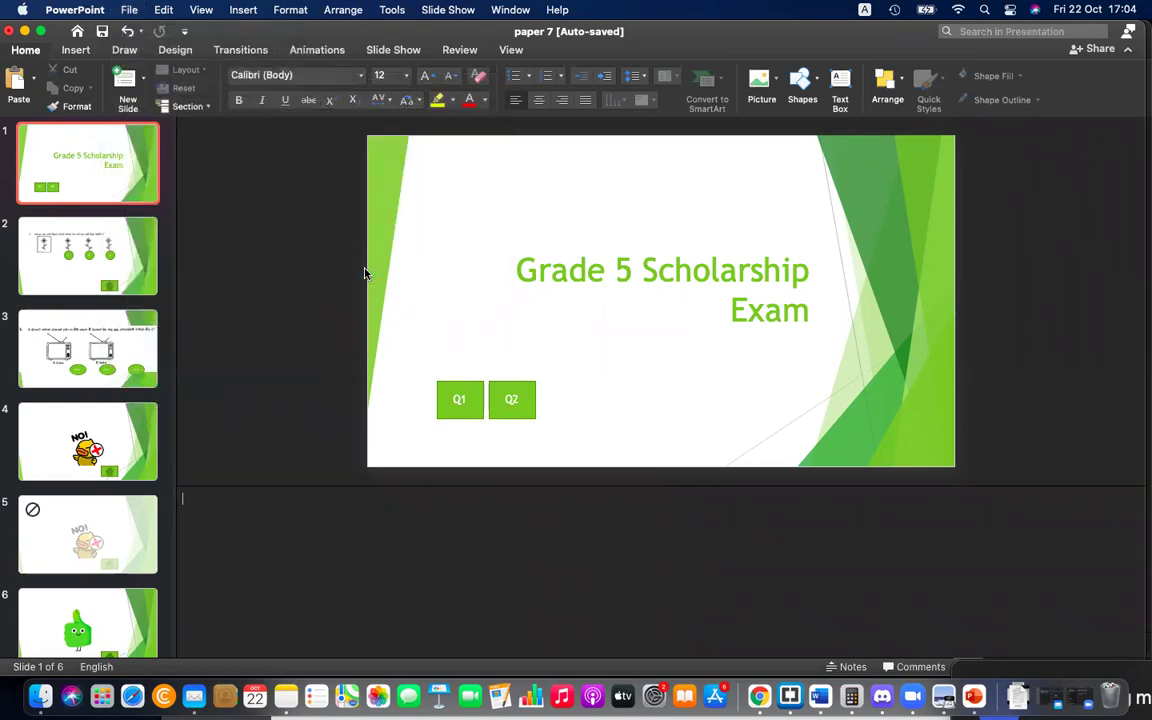
scroll(367, 424, down, 2)
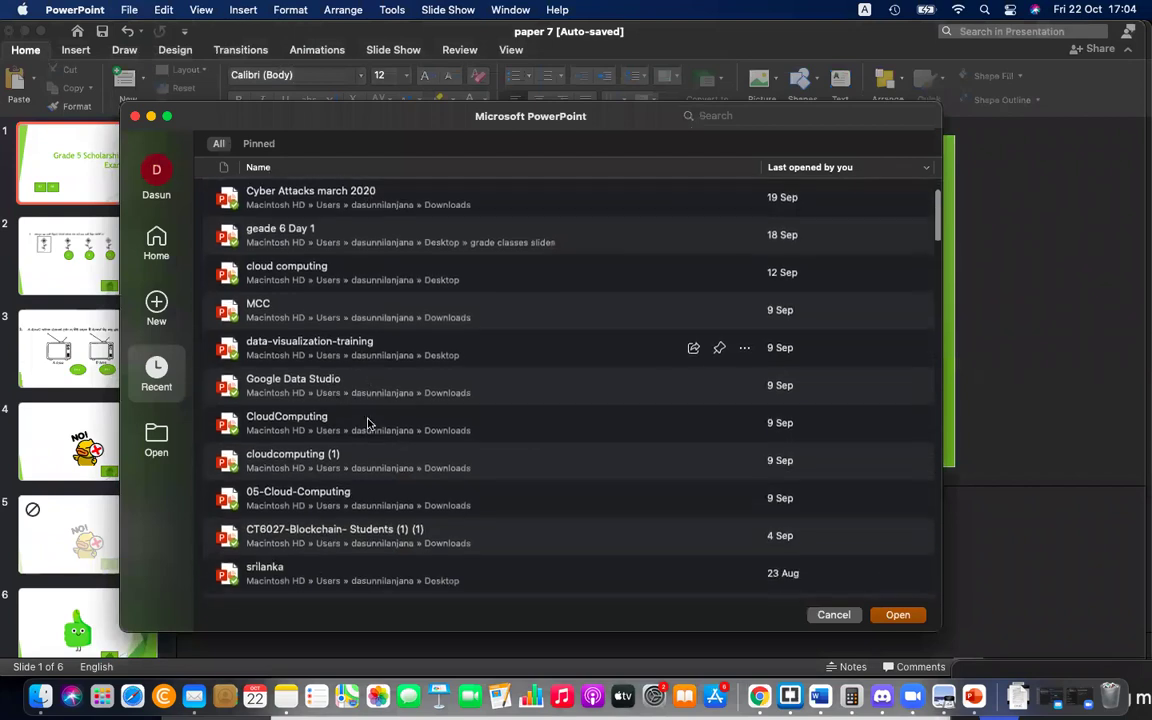
click(366, 535)
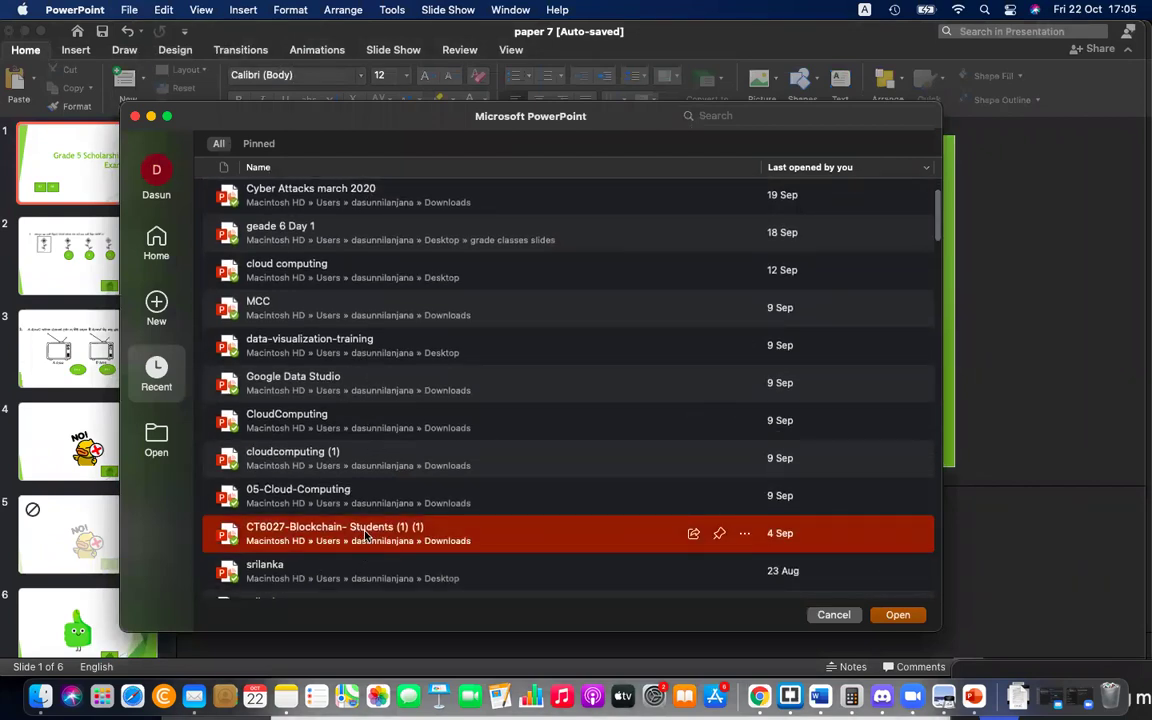
double_click(366, 535)
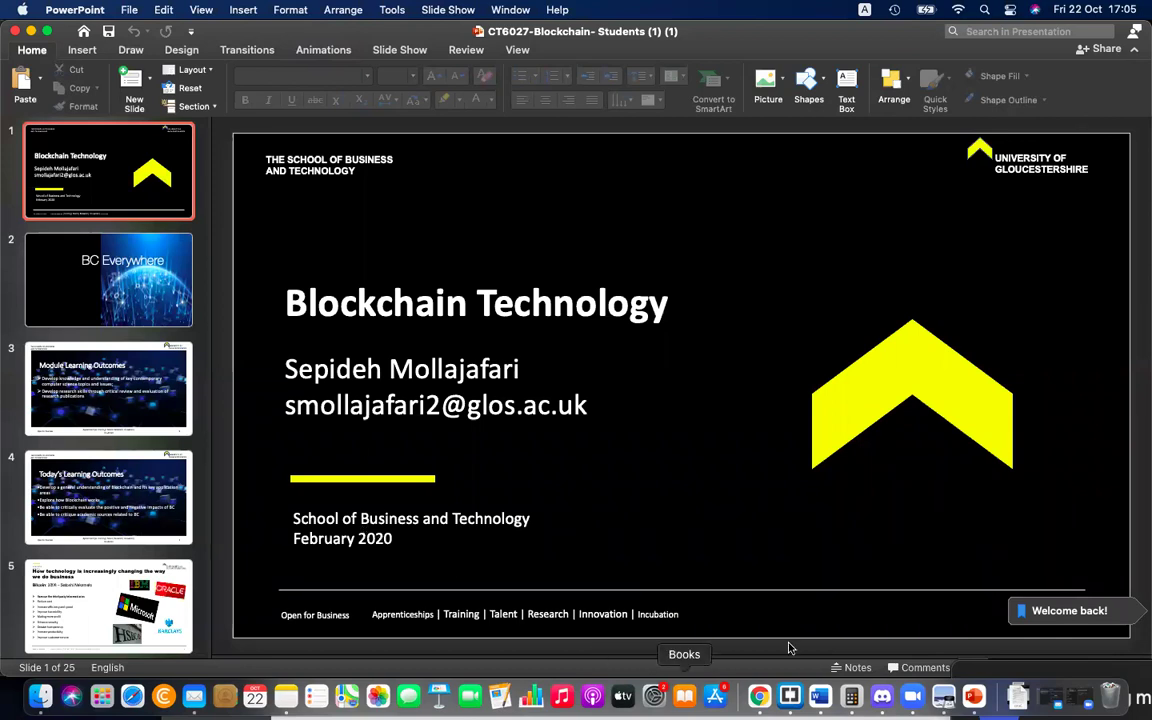
Step through the Blockchain slides from slide 2 to slide 25, 'THANK YOU FOR LISTENING!'
click(137, 273)
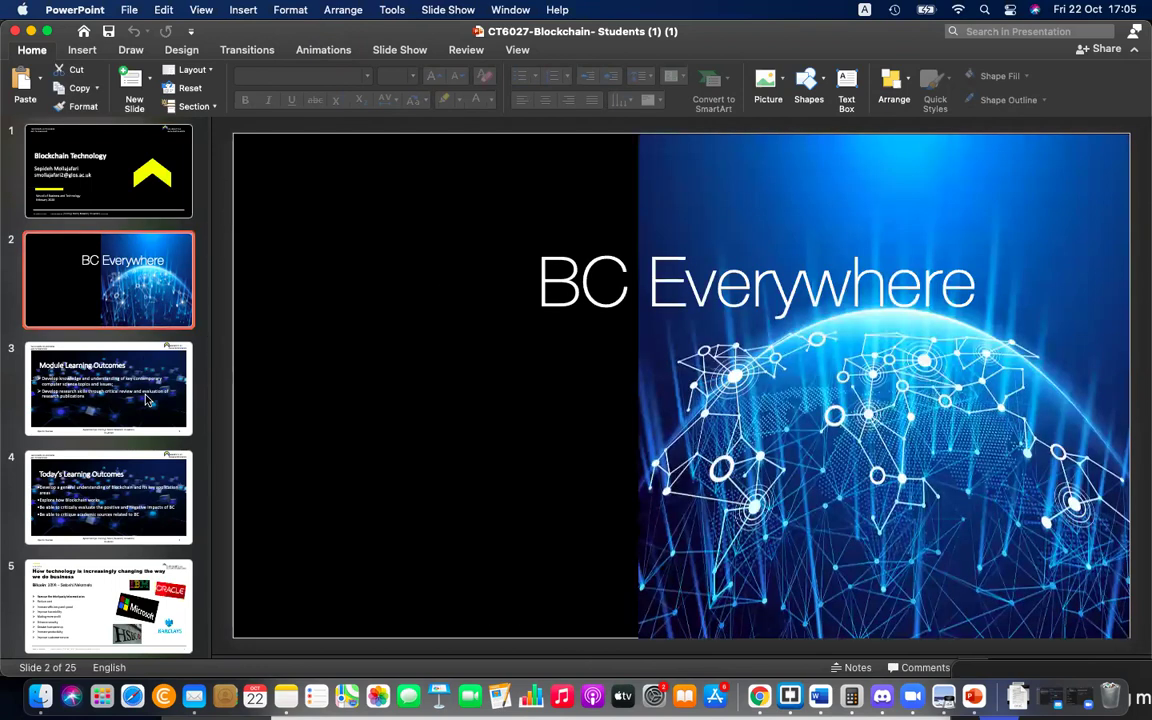
click(130, 358)
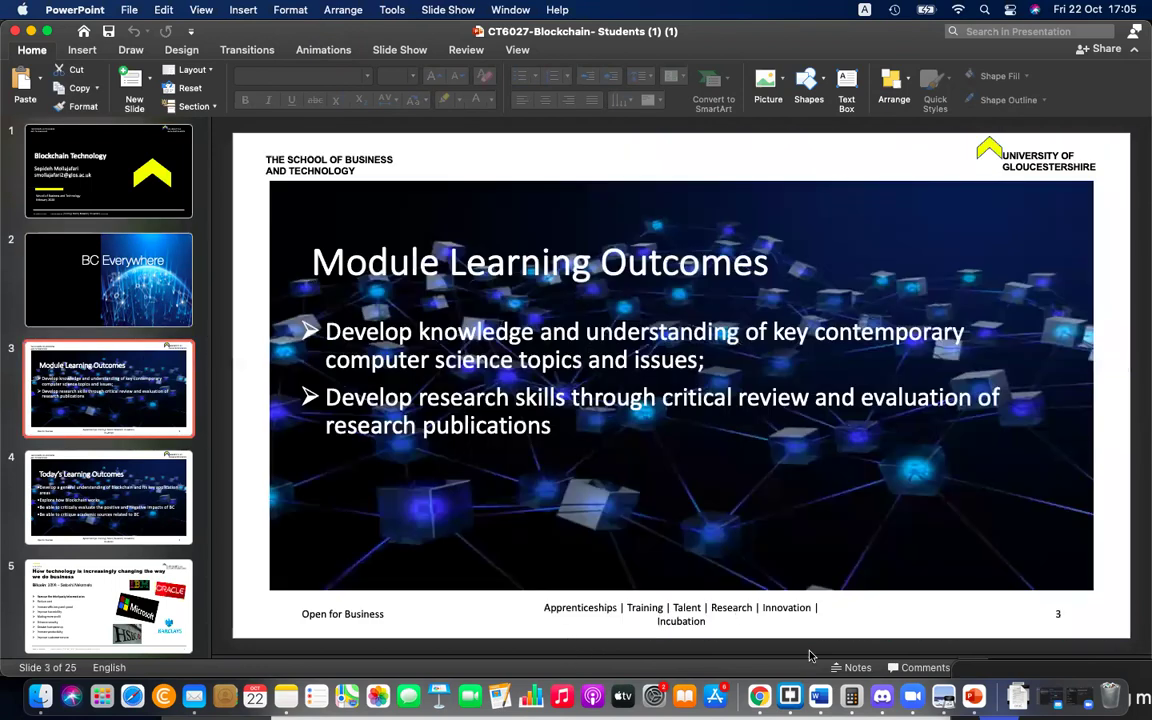
drag(811, 652, 813, 545)
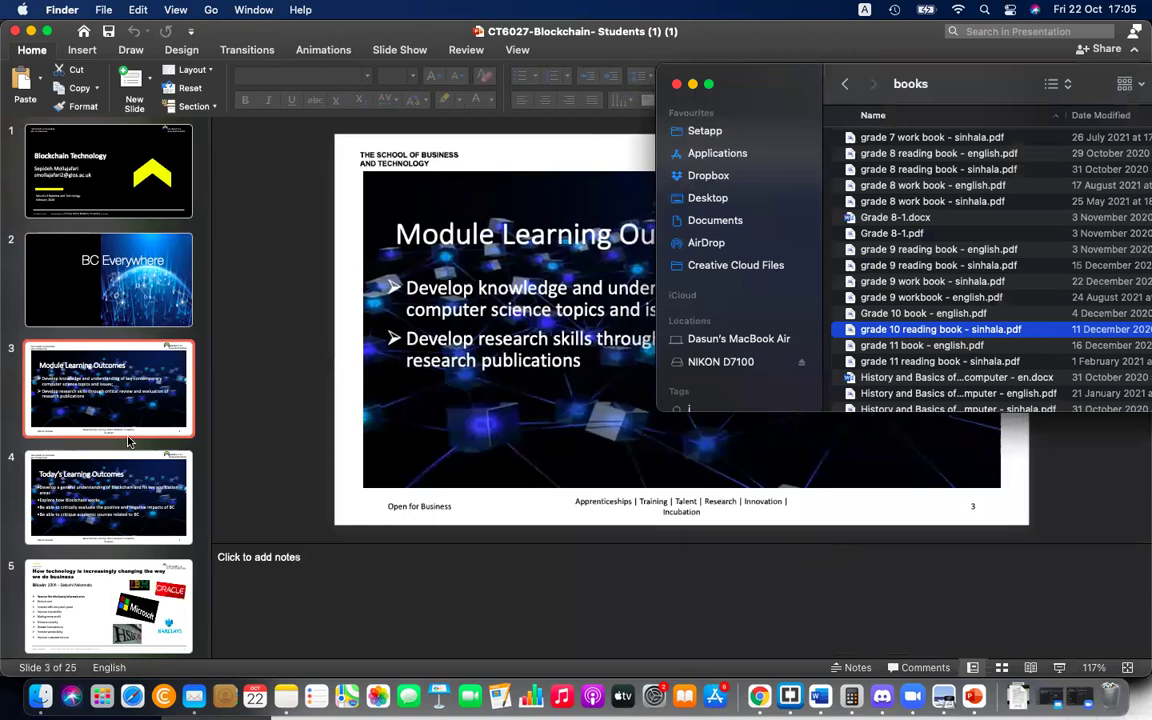
click(118, 470)
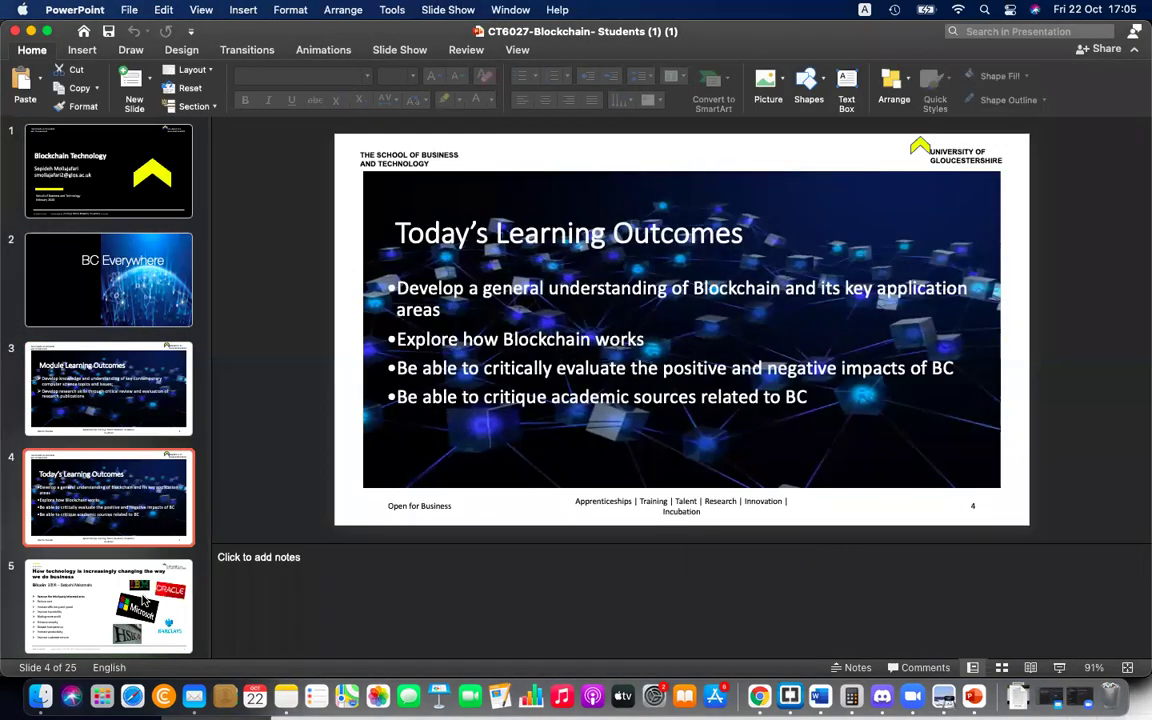
click(143, 600)
key(Down)
key(Down)
key(Down)
key(Down)
key(Down)
key(Down)
key(Down)
key(Down)
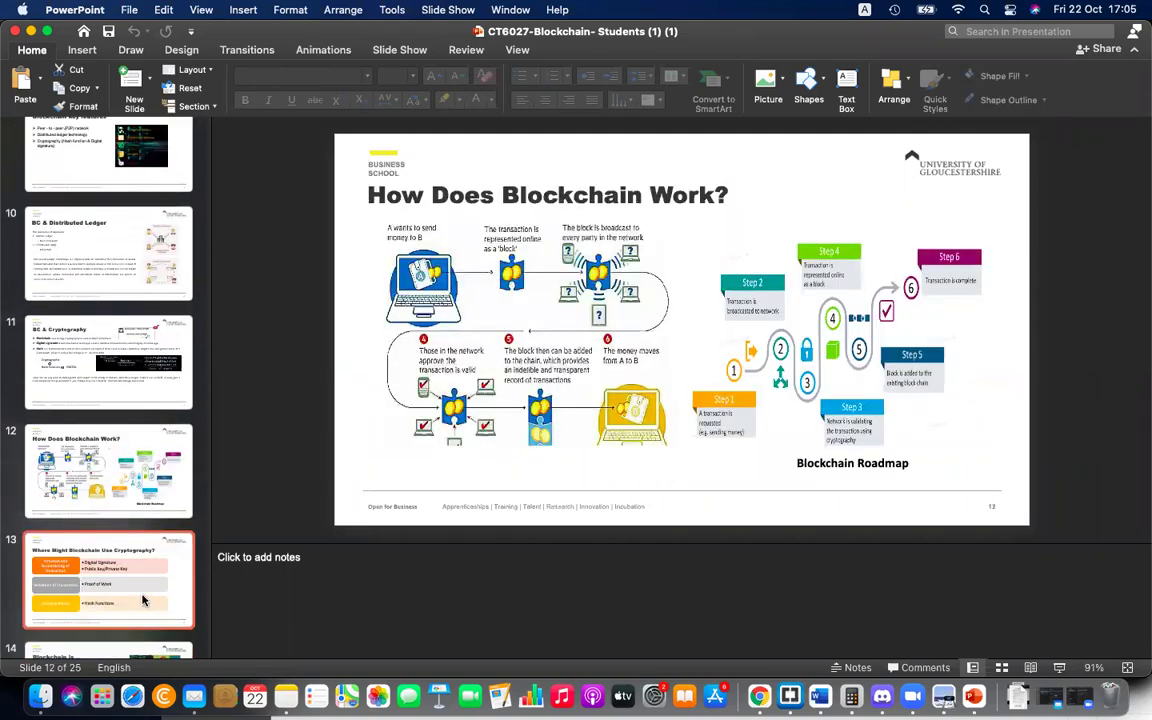
key(Down)
key(Down)
key(Down)
key(Down)
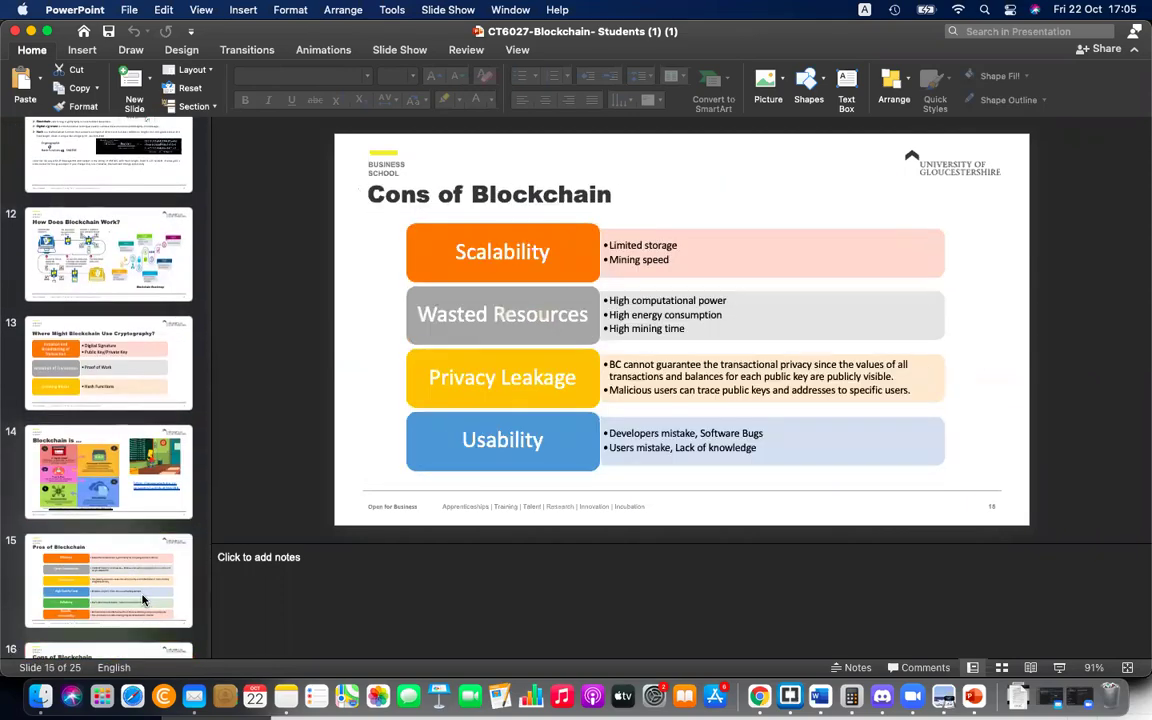
key(Down)
key(Down)
key(Down)
key(Down)
key(Down)
key(Down)
key(Down)
key(Down)
key(Down)
key(Down)
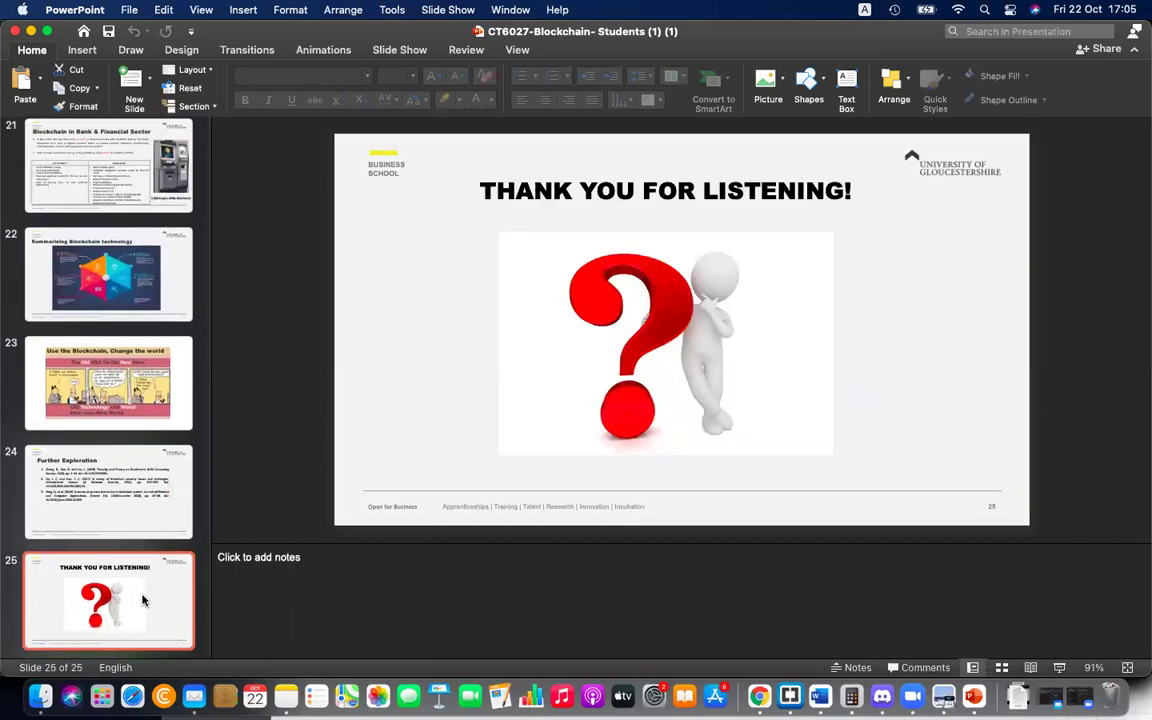
click(128, 10)
Open 'Week 4 Lecture Slides' from the recent list and show slide 4's captioned photos
mouse_move(170, 86)
click(372, 270)
scroll(360, 558, down, 2)
scroll(360, 560, down, 3)
scroll(360, 560, down, 2)
scroll(360, 553, down, 1)
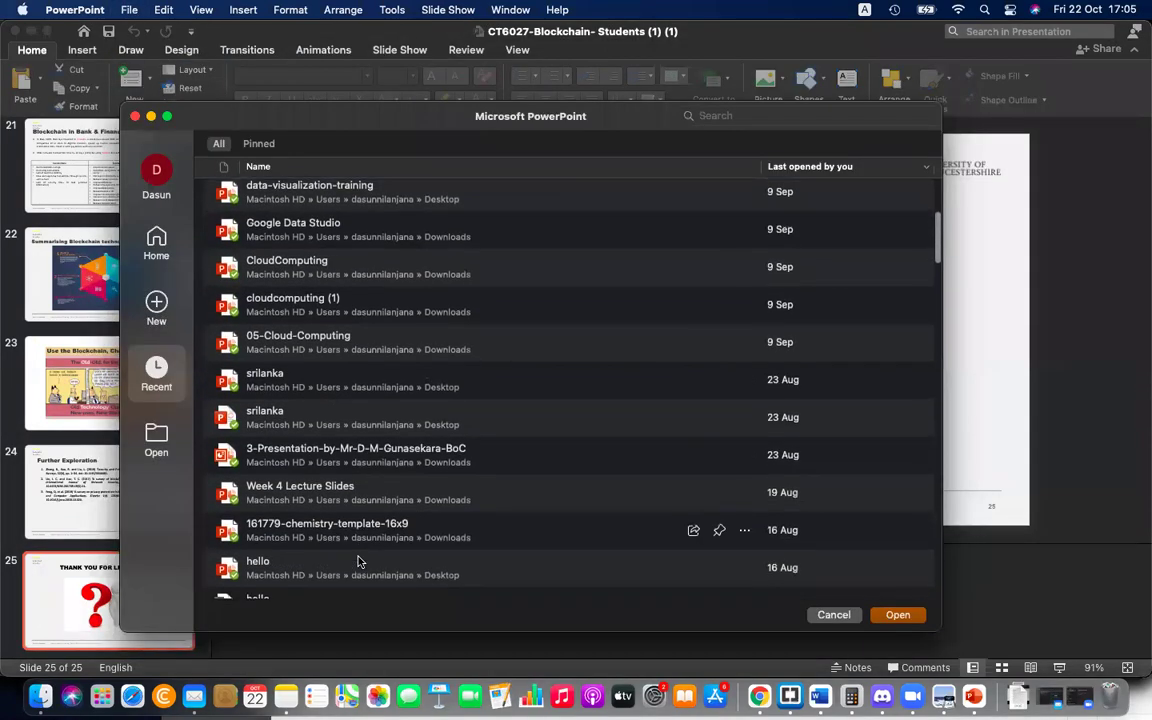
click(370, 503)
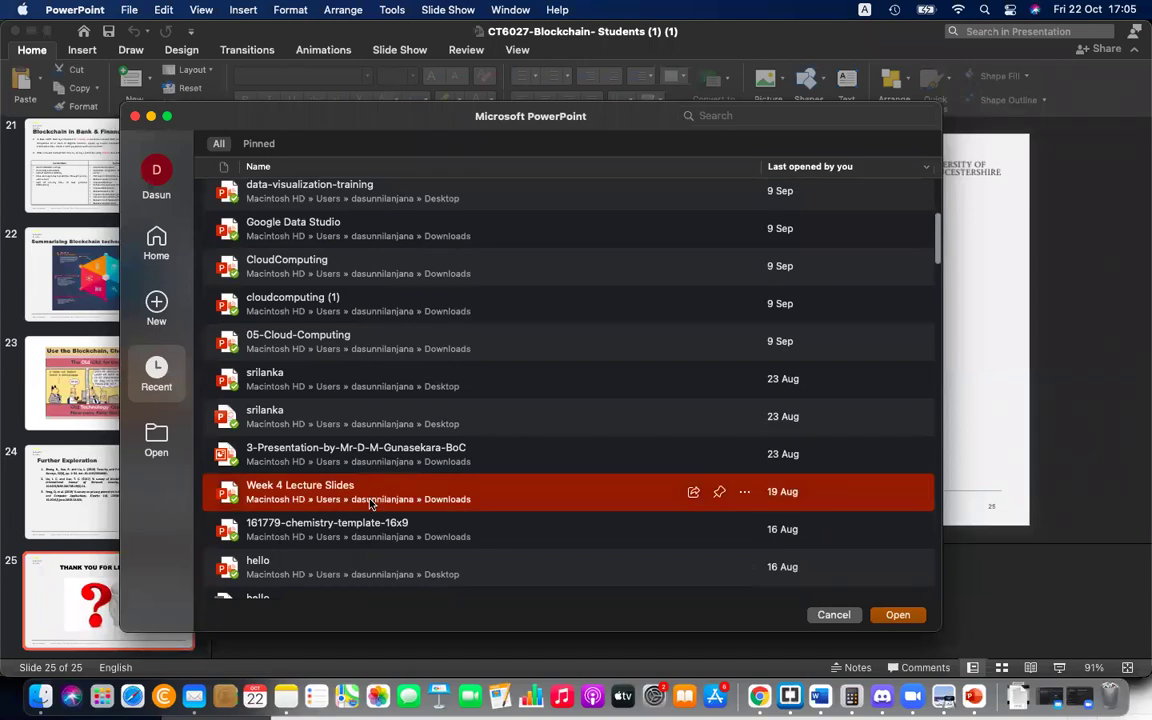
double_click(370, 503)
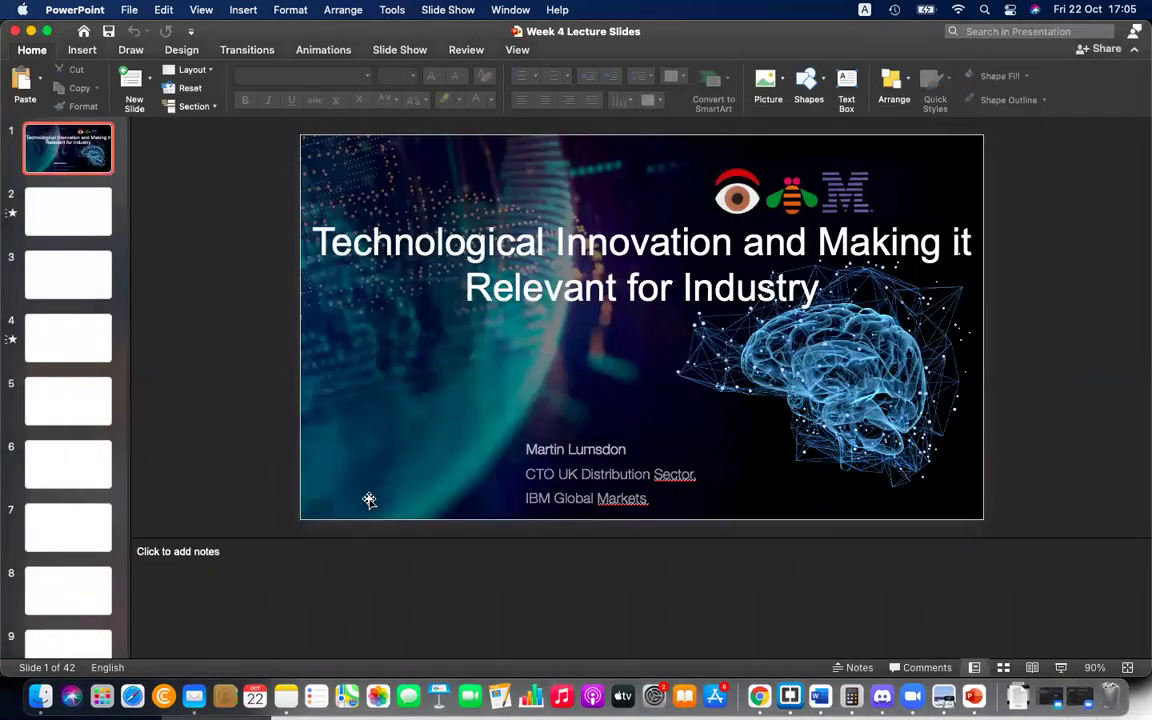
click(57, 369)
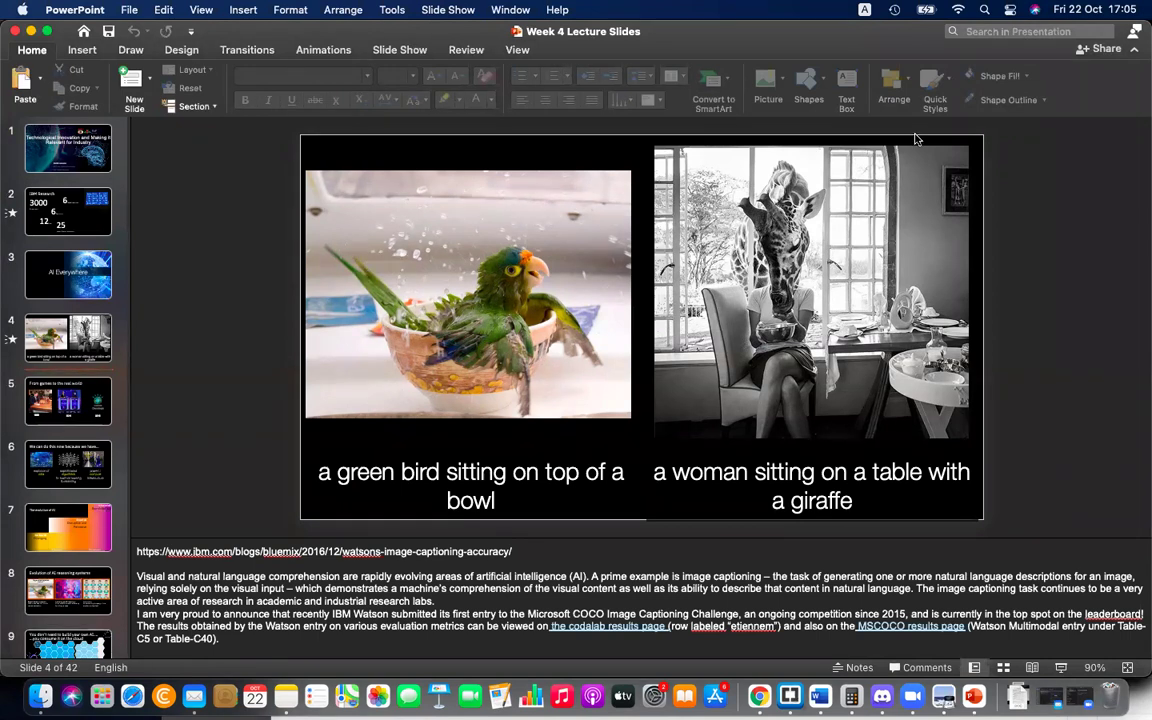
double_click(446, 478)
triple_click(444, 485)
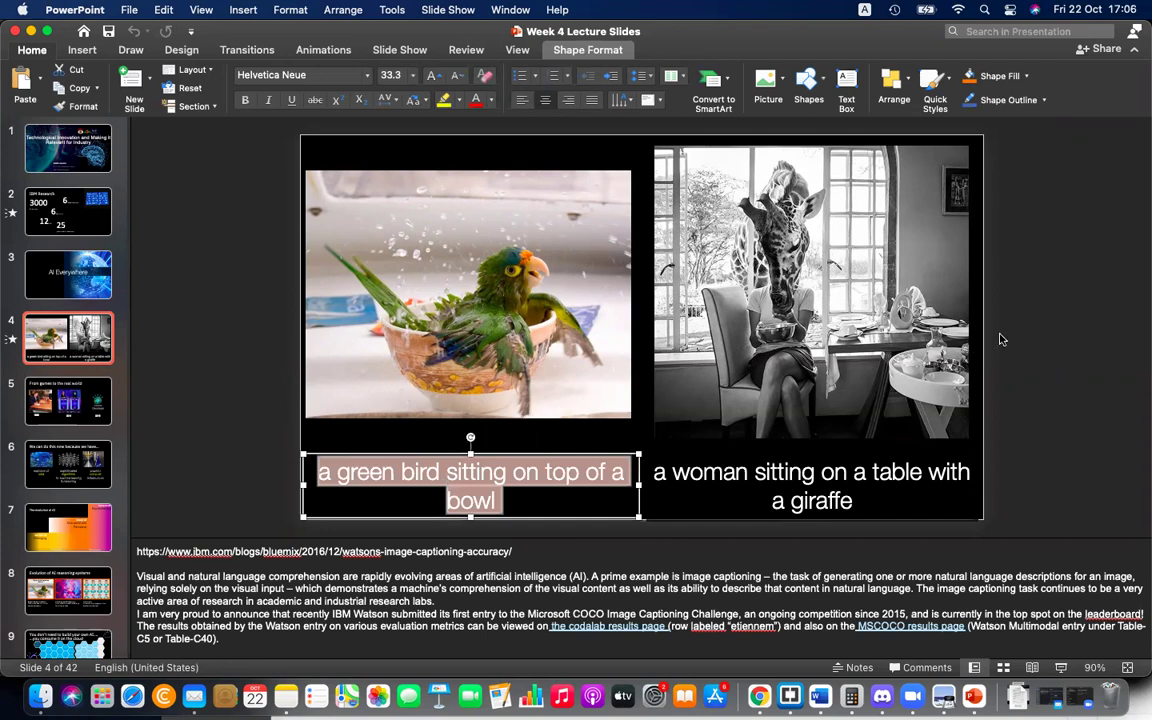
click(1049, 306)
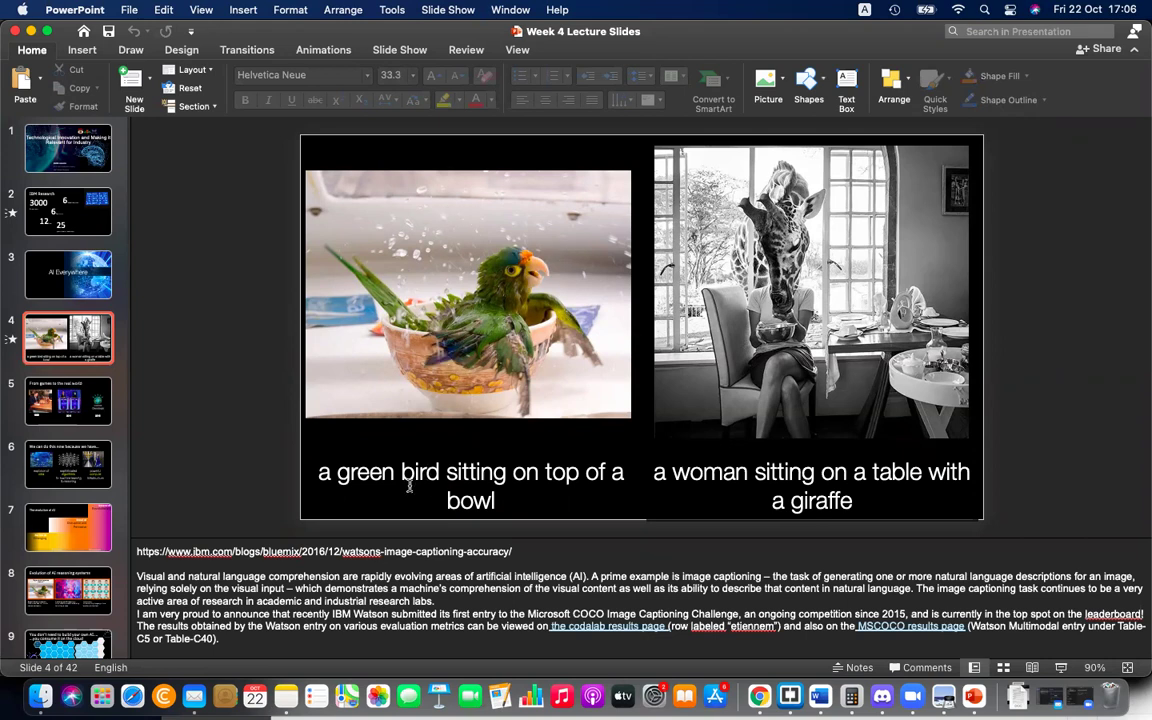
click(460, 508)
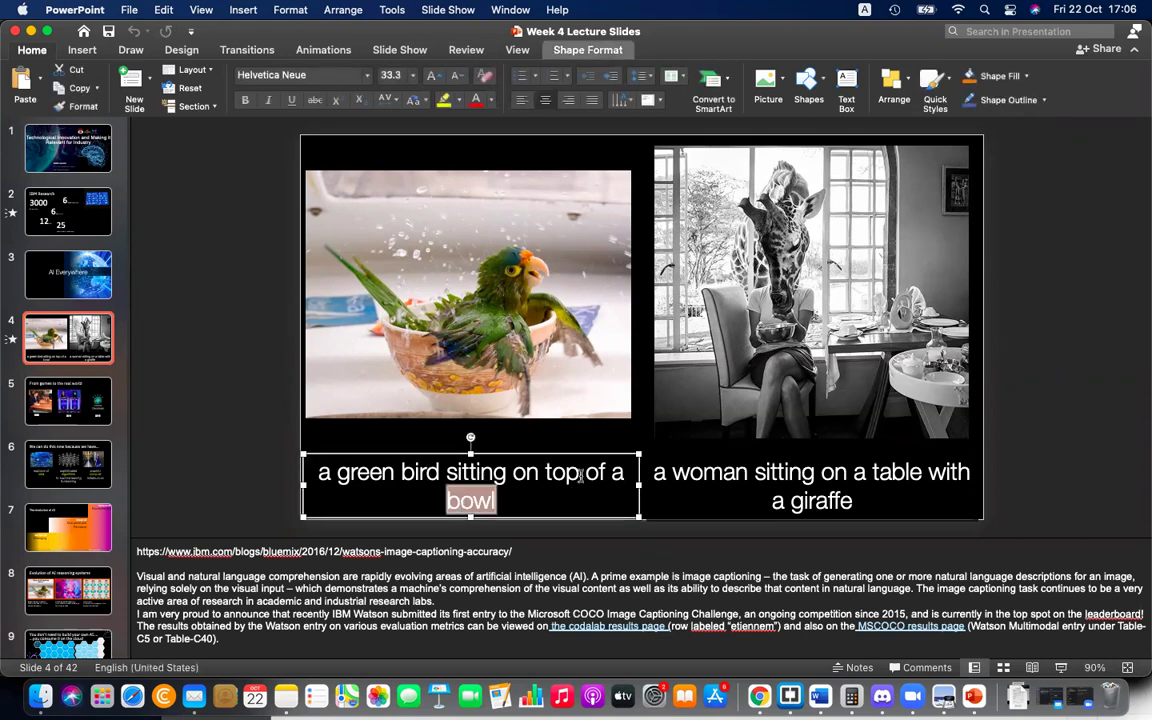
triple_click(836, 477)
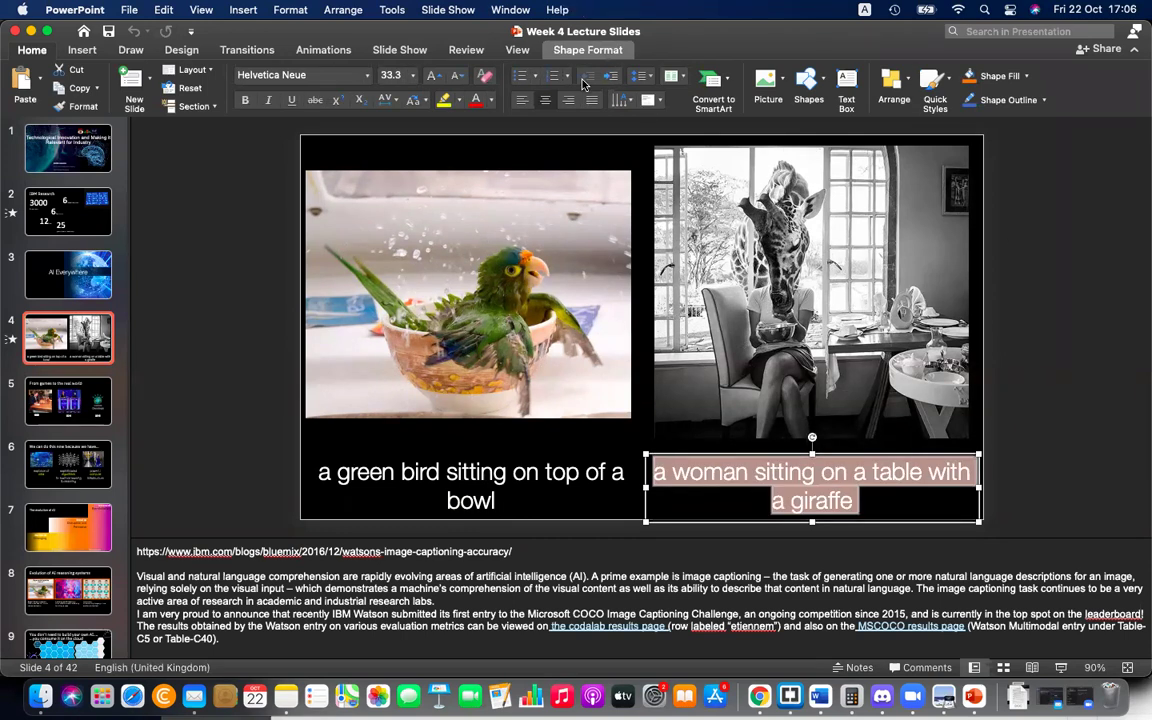
click(547, 175)
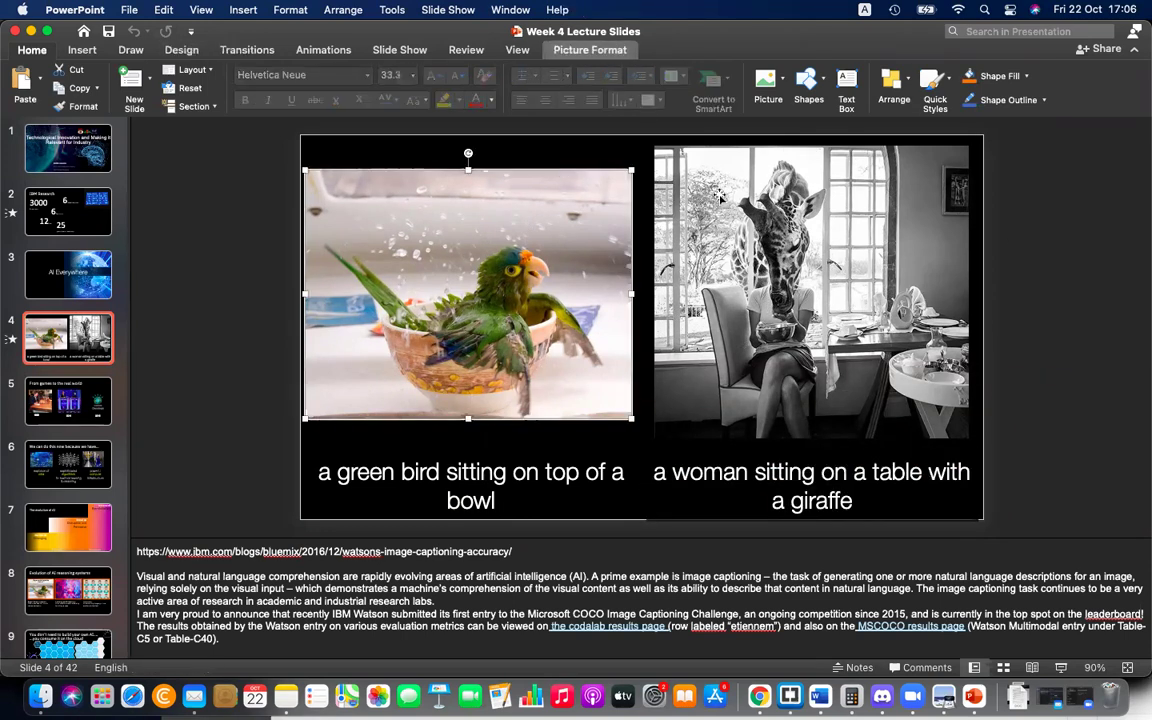
click(660, 178)
click(1016, 275)
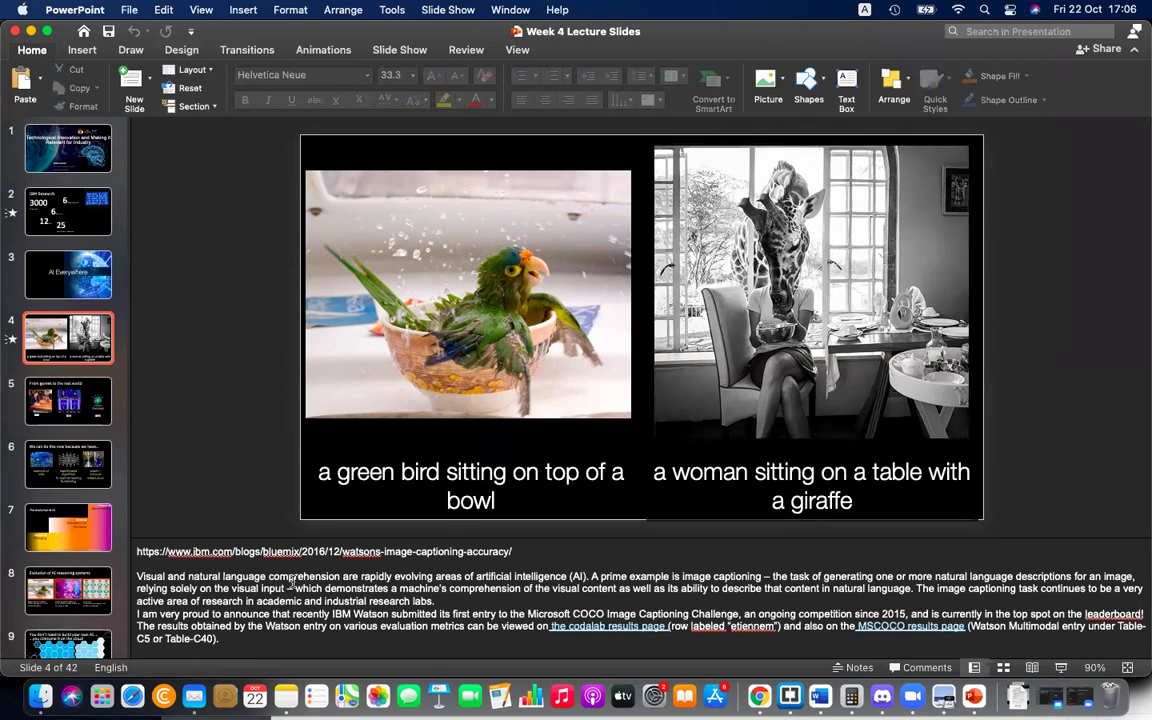
click(224, 637)
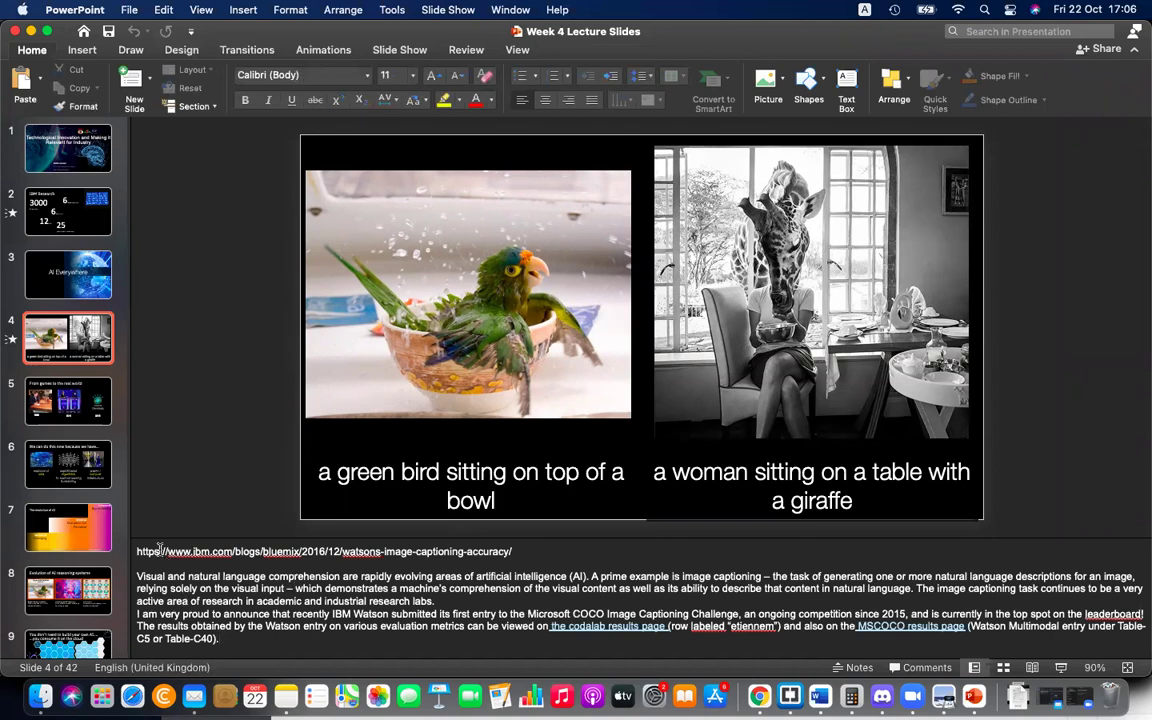
double_click(177, 576)
click(226, 604)
double_click(226, 604)
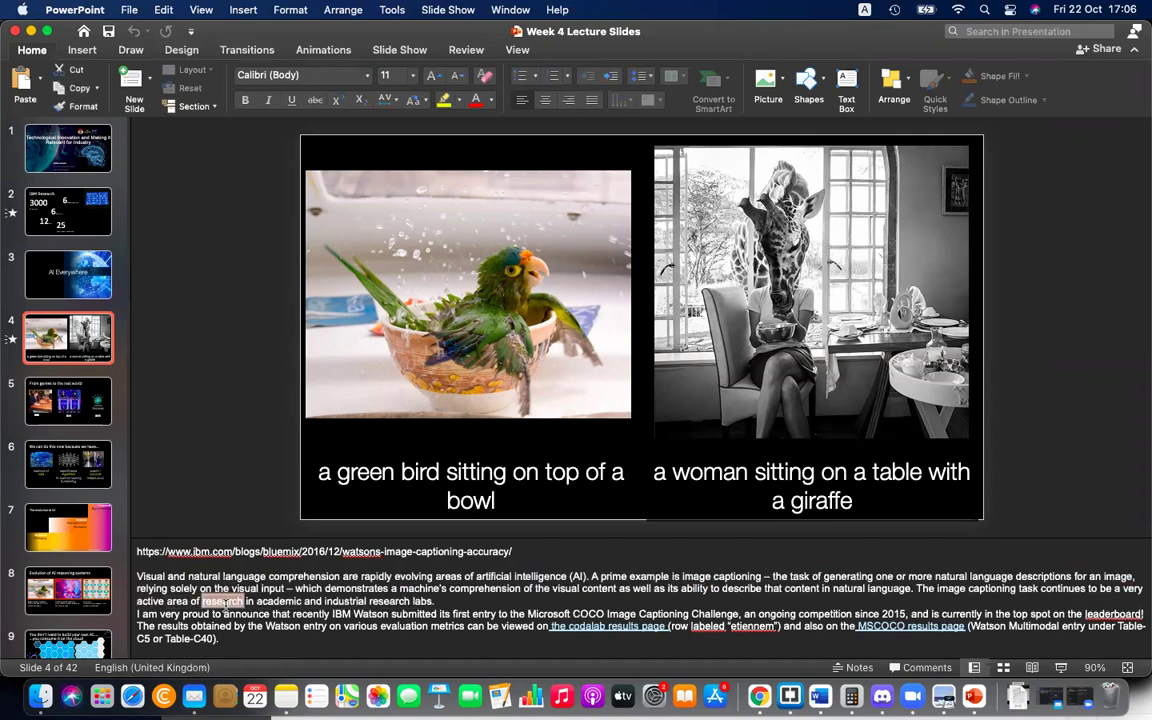
key(F12)
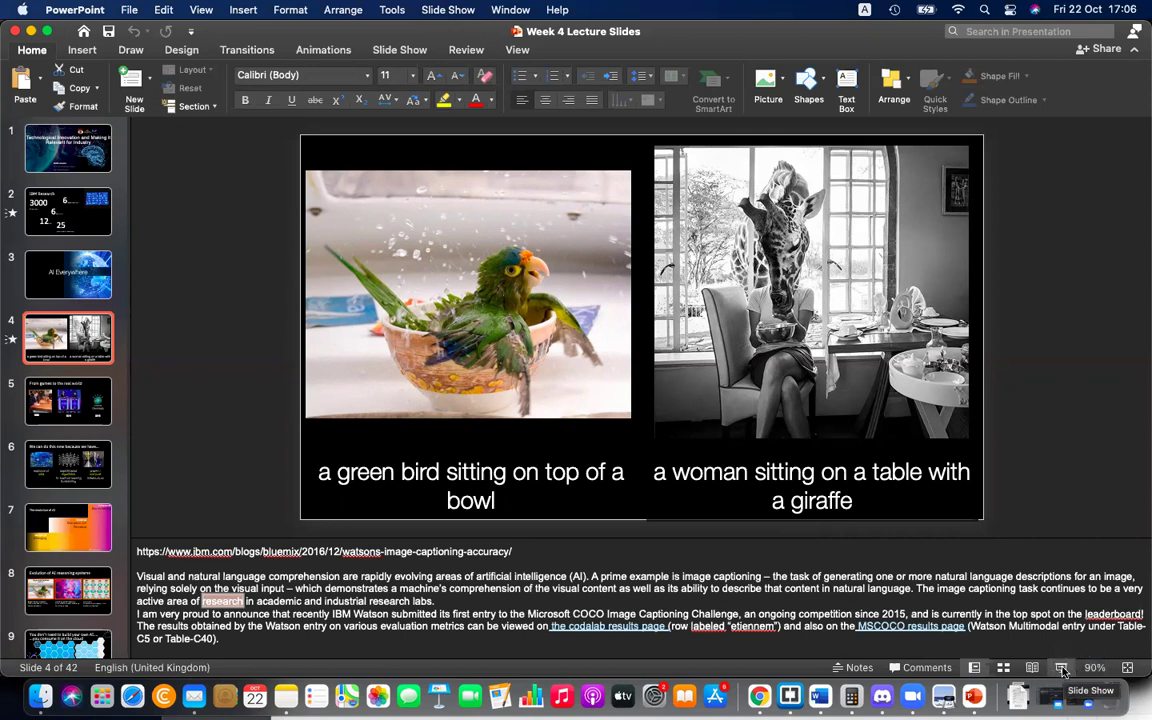
Start the slide show from slide 4 and switch it to Presenter View
click(1062, 670)
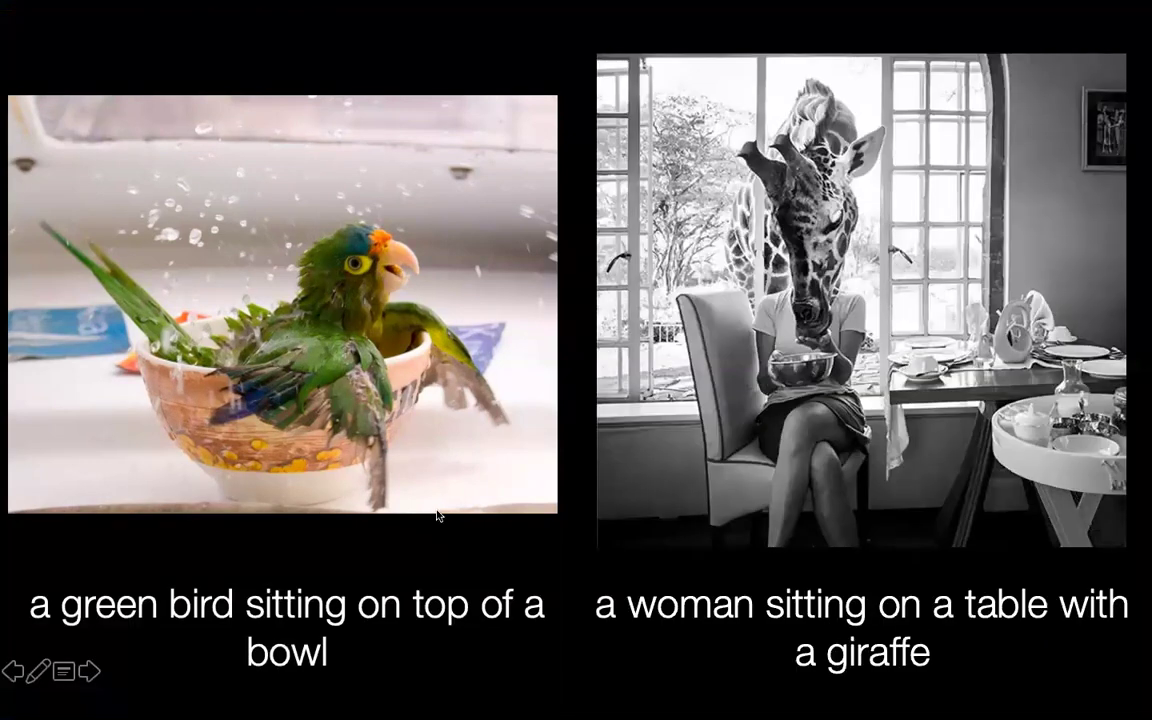
click(66, 671)
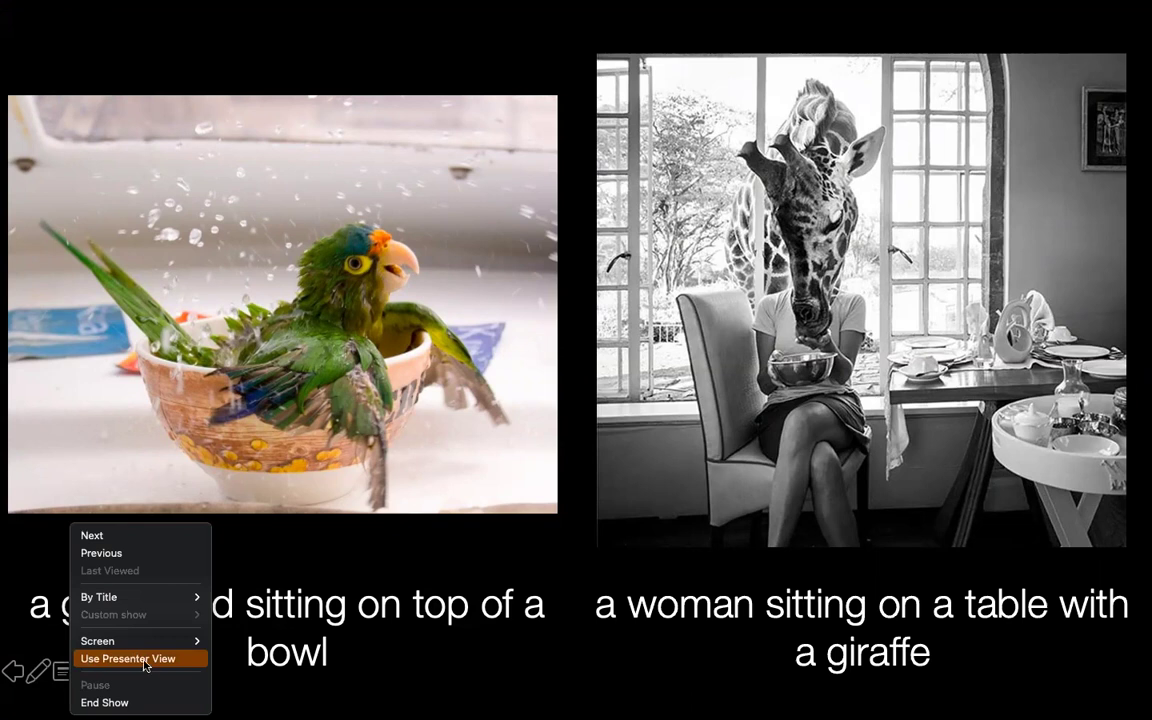
click(62, 669)
click(63, 668)
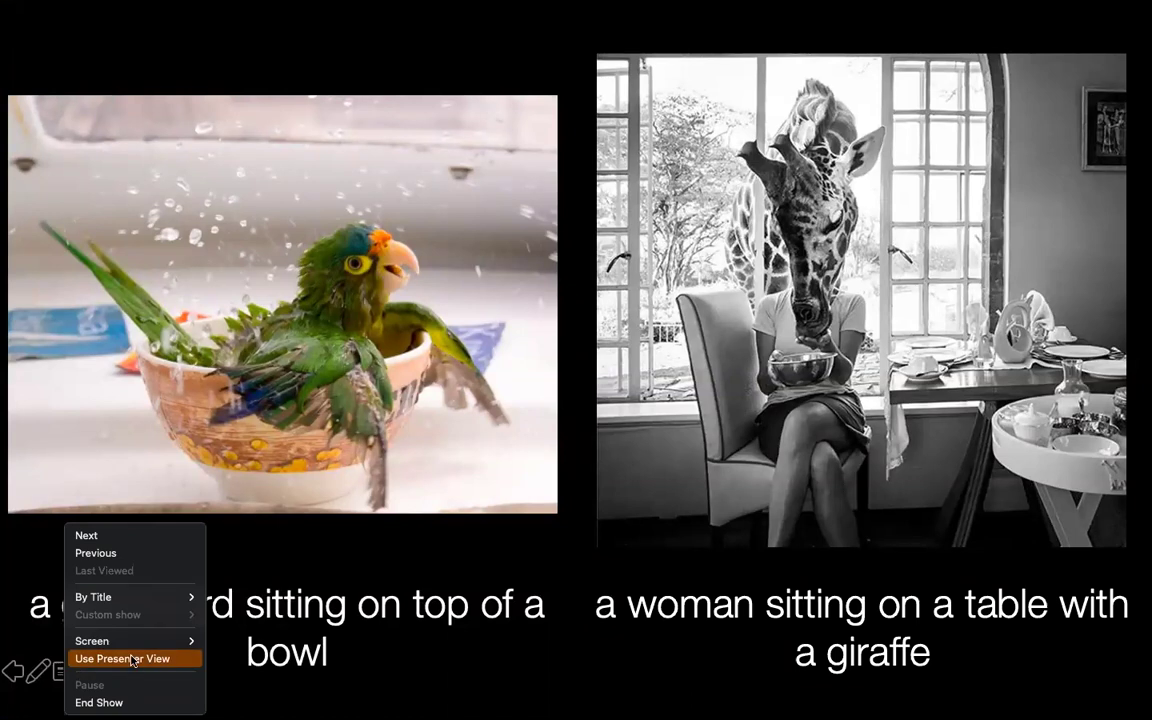
click(132, 659)
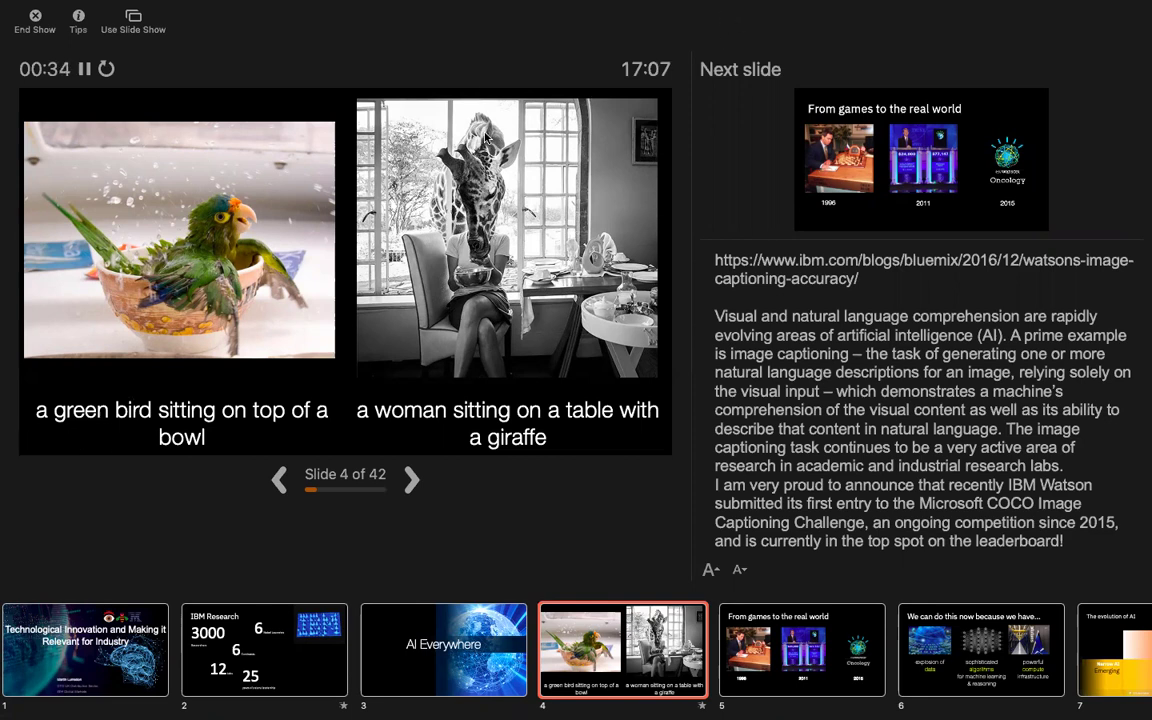
mouse_move(17, 60)
mouse_down()
mouse_move(683, 510)
mouse_move(682, 462)
mouse_up()
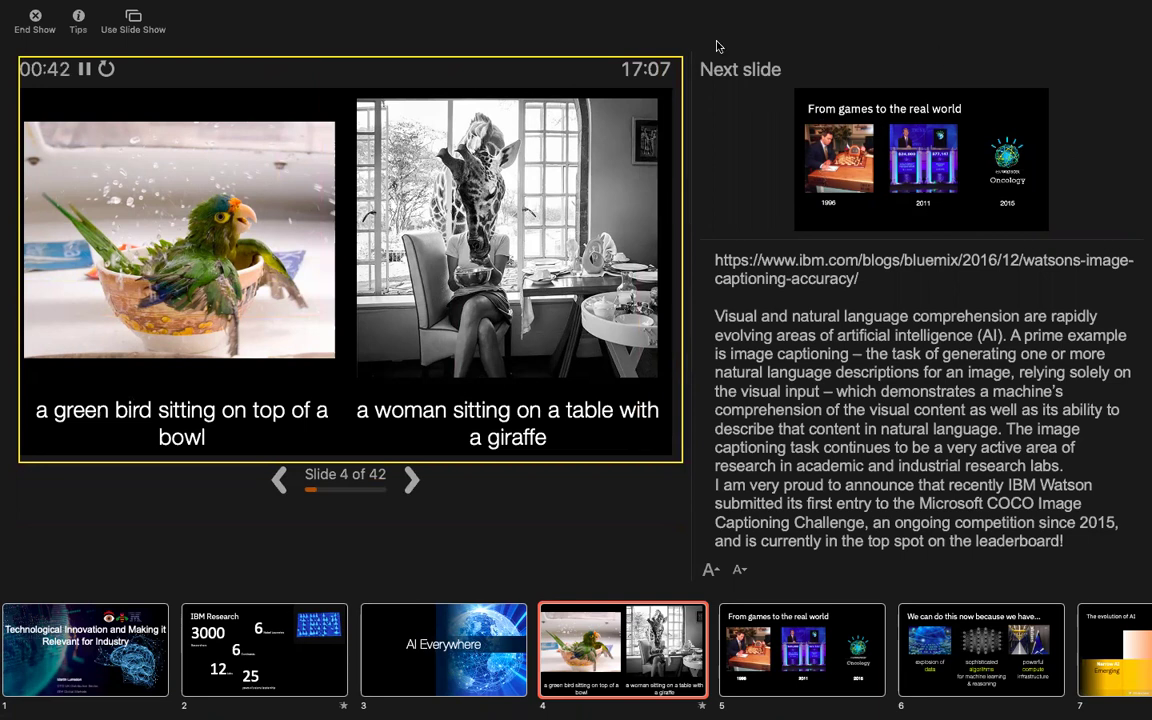
mouse_move(699, 49)
mouse_down()
mouse_move(1047, 275)
mouse_move(1090, 238)
mouse_up()
drag(706, 252, 1143, 587)
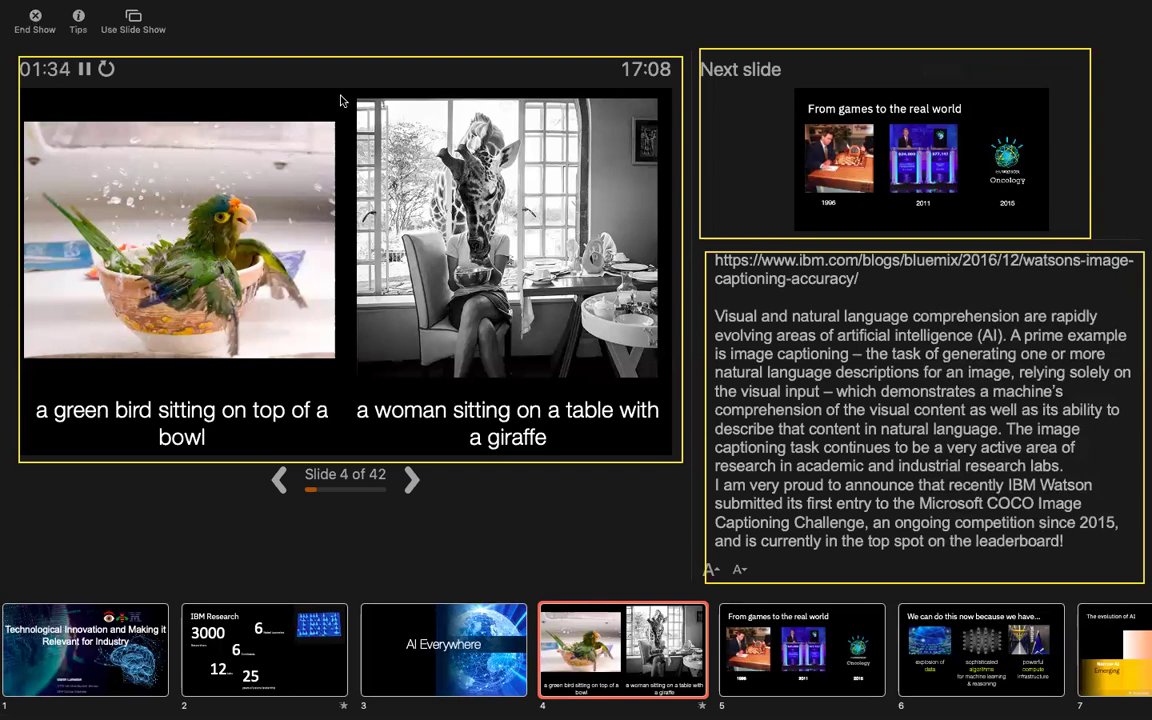
End the slide show and close the Week 4 Lecture Slides window
click(35, 17)
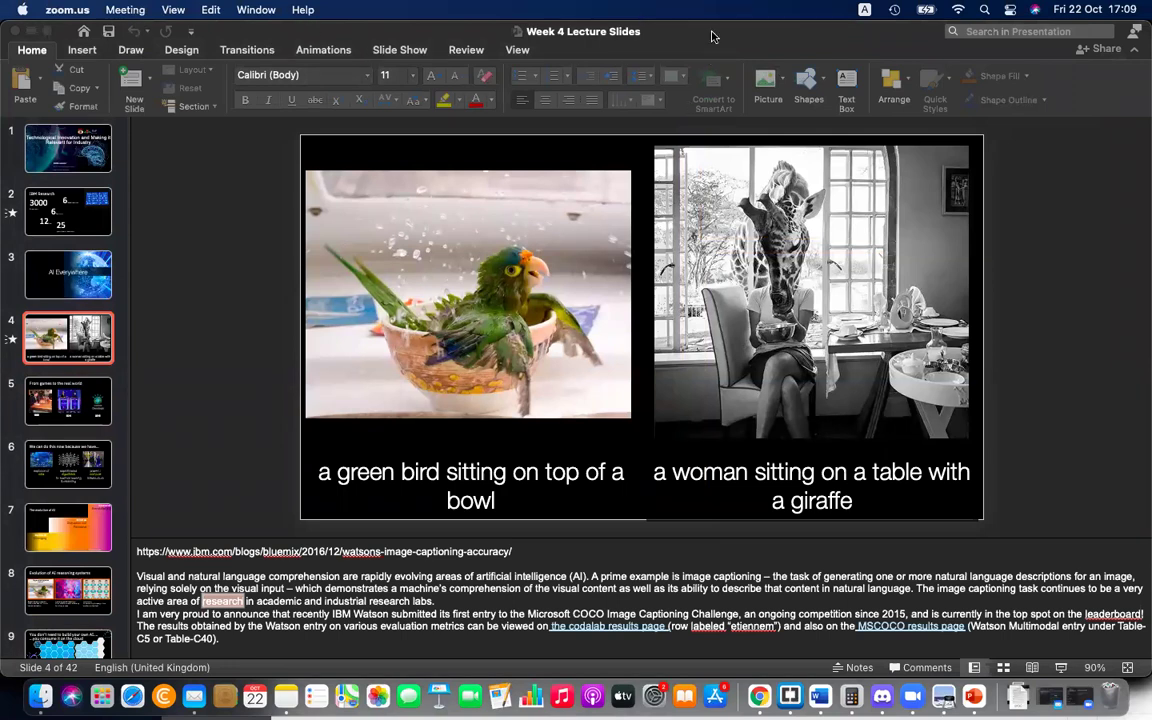
click(14, 33)
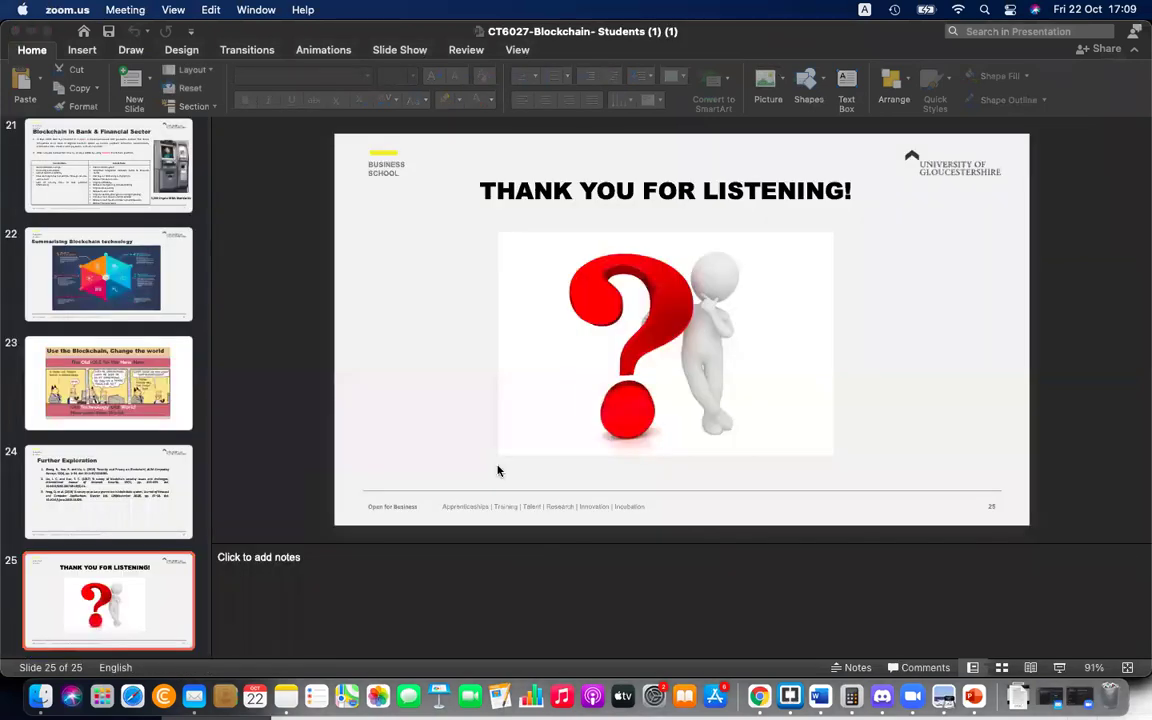
Close the CT6027-Blockchain presentation window
click(14, 32)
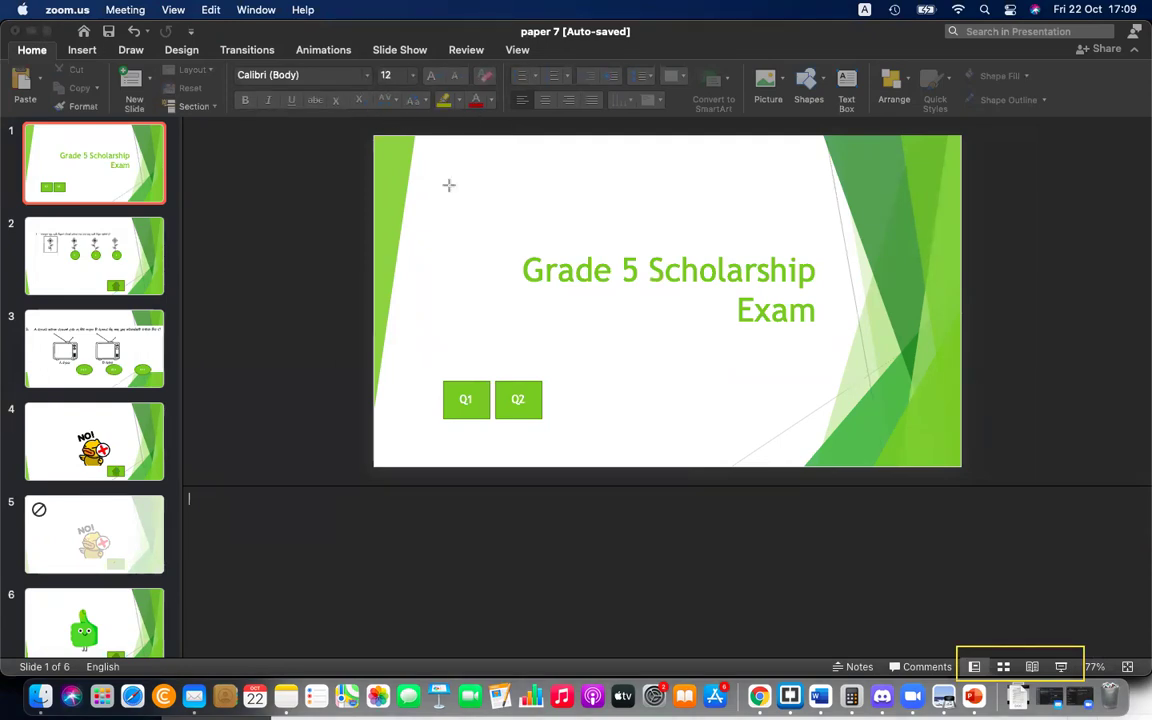
drag(983, 511, 979, 650)
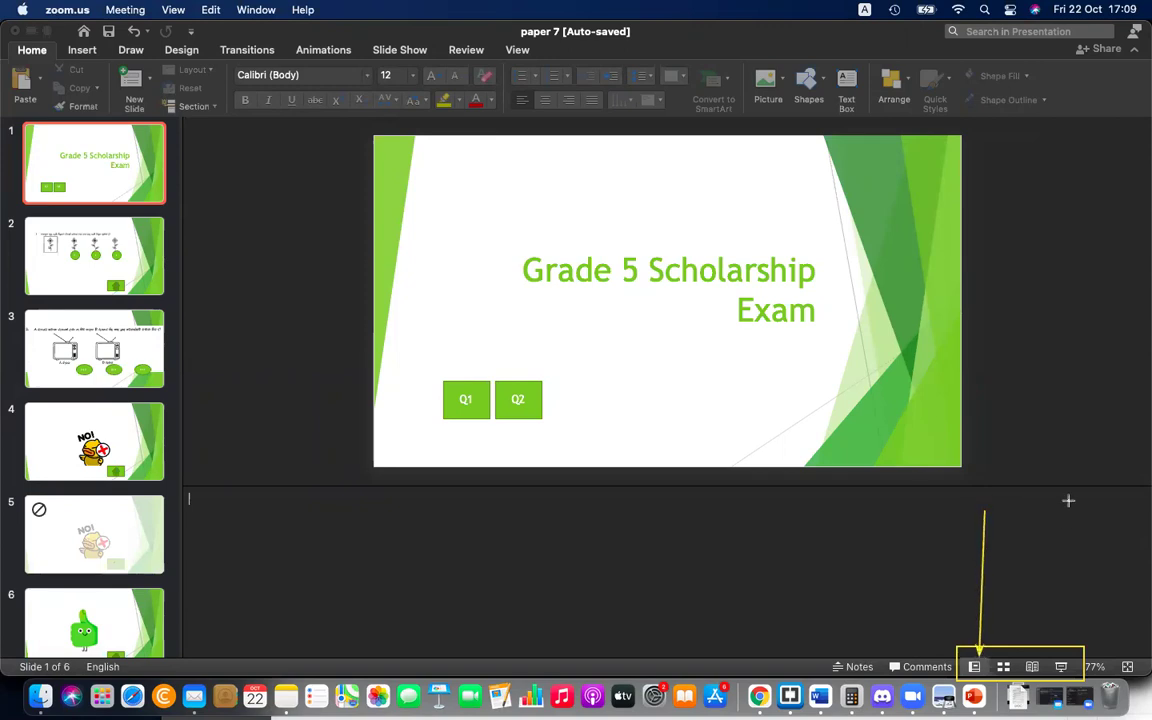
drag(1029, 499, 1004, 655)
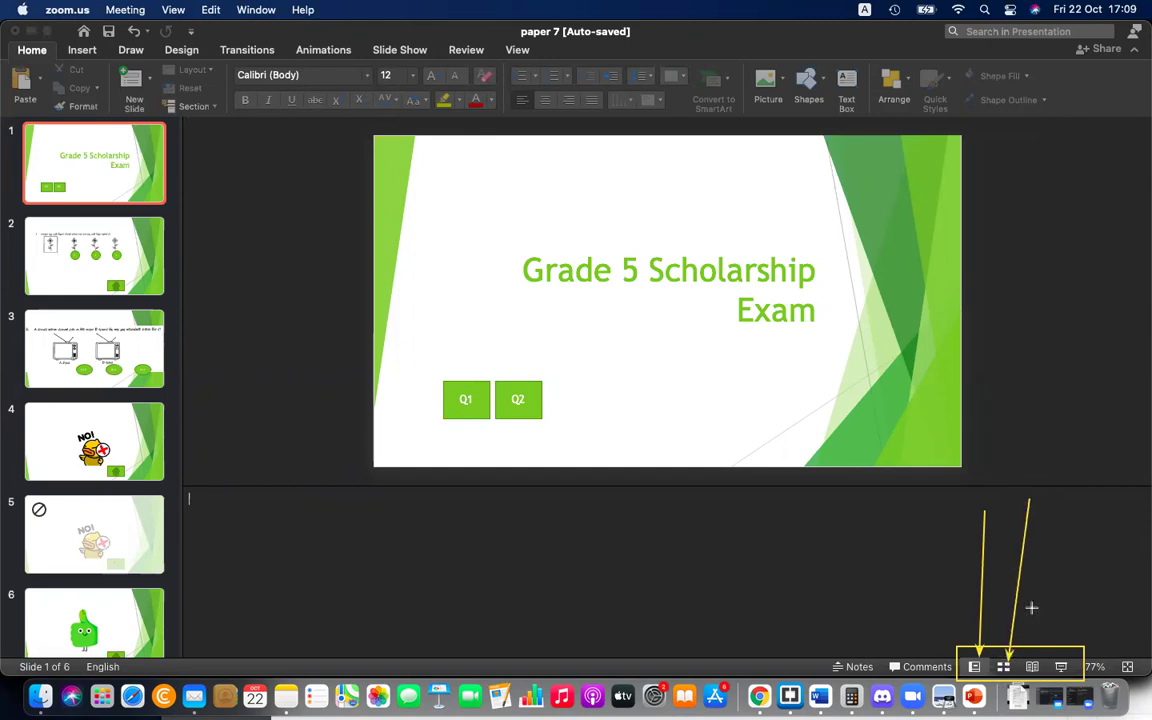
drag(1060, 543, 1034, 653)
drag(1099, 579, 1066, 659)
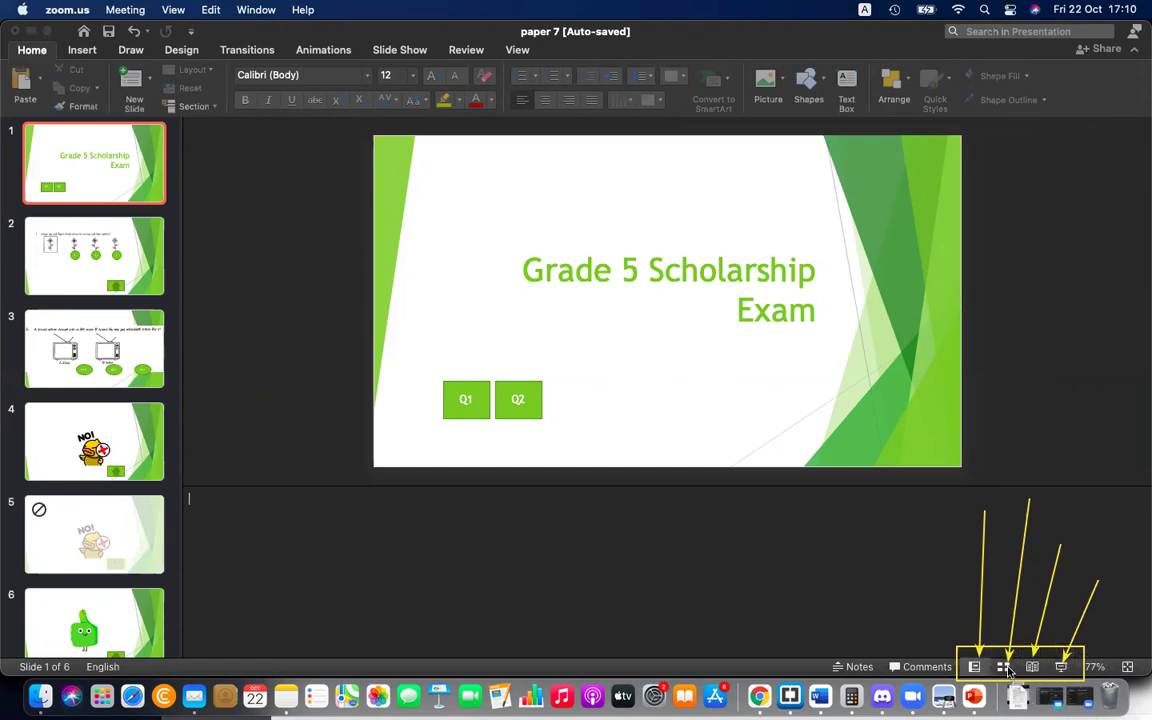
In Slide Sorter, unhide slide 5
click(1008, 670)
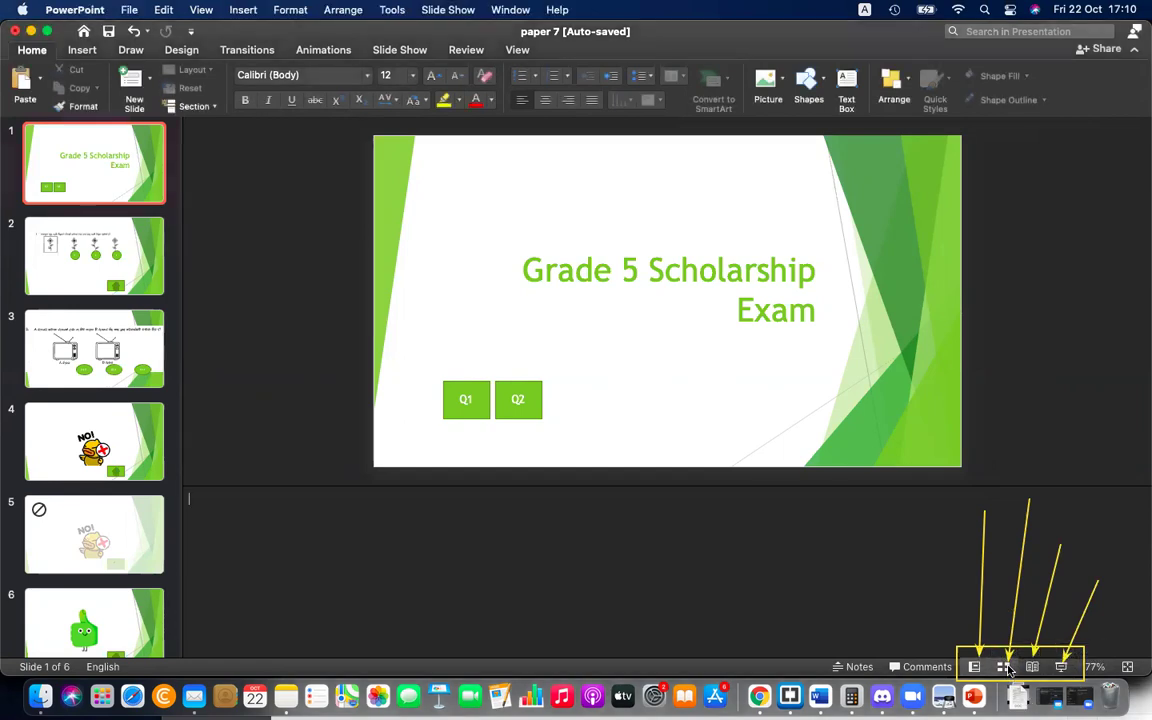
click(1005, 667)
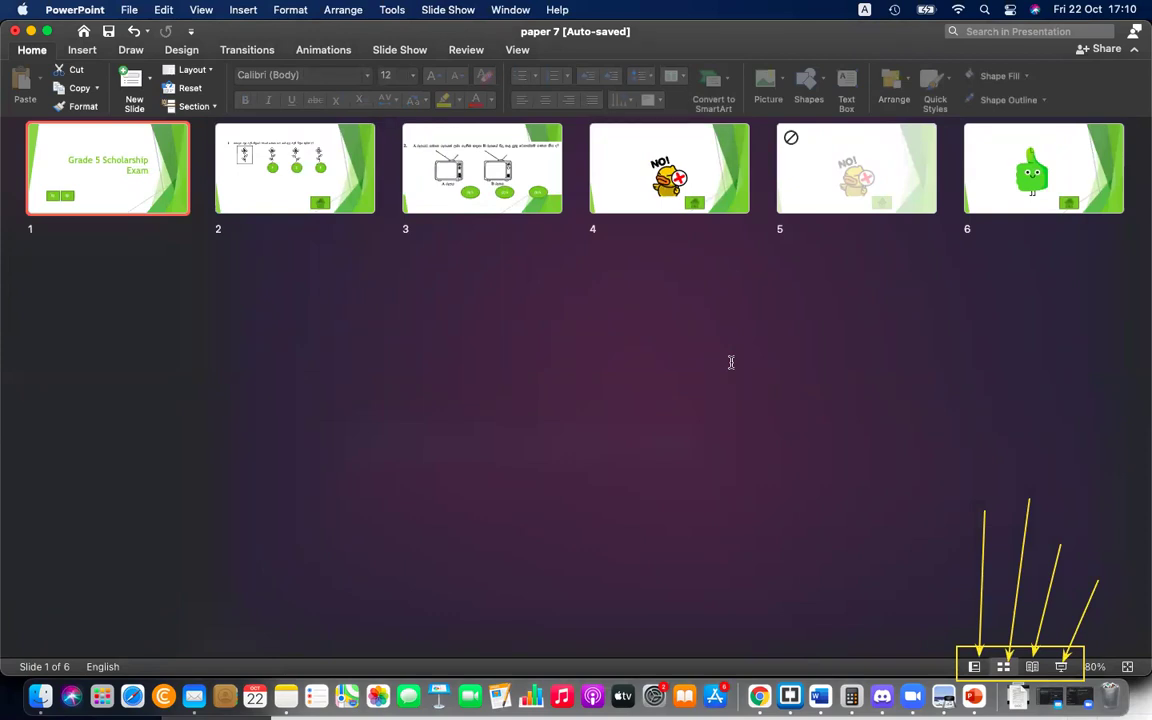
click(862, 182)
right_click(864, 181)
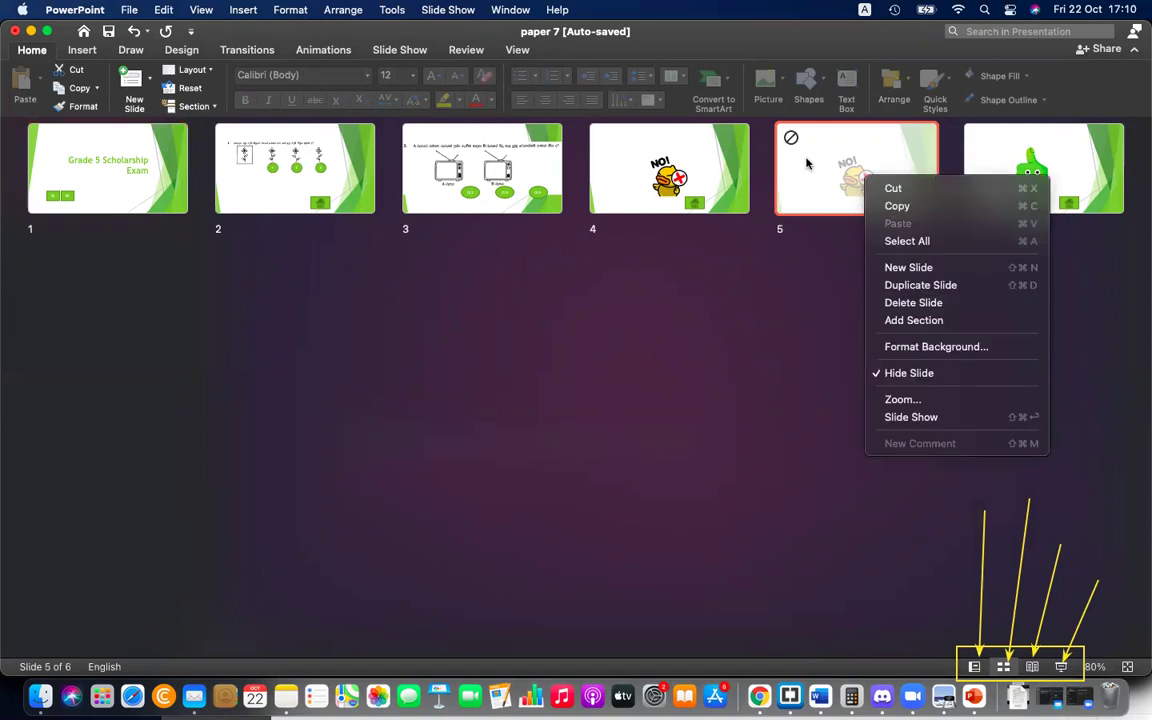
click(874, 375)
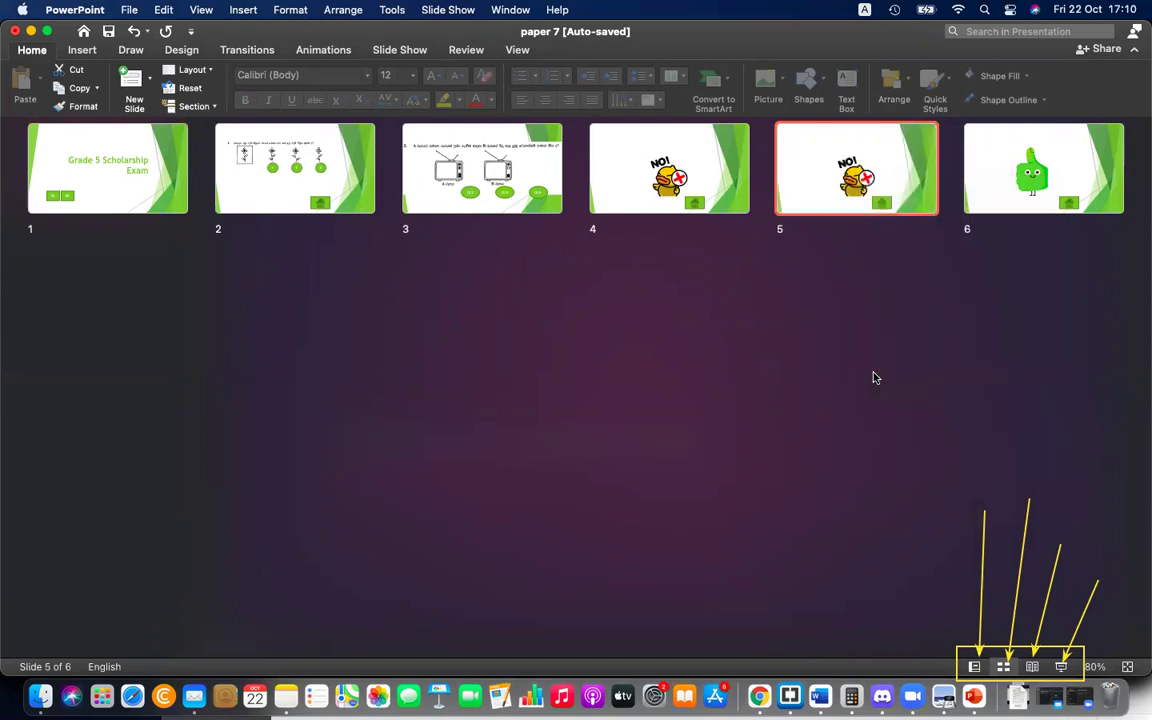
Move the thumbs-up slide to position 5 and delete the duplicate NO! duck slide
mouse_move(828, 193)
mouse_down()
mouse_move(588, 175)
mouse_move(965, 203)
mouse_move(810, 180)
mouse_up()
double_click(983, 202)
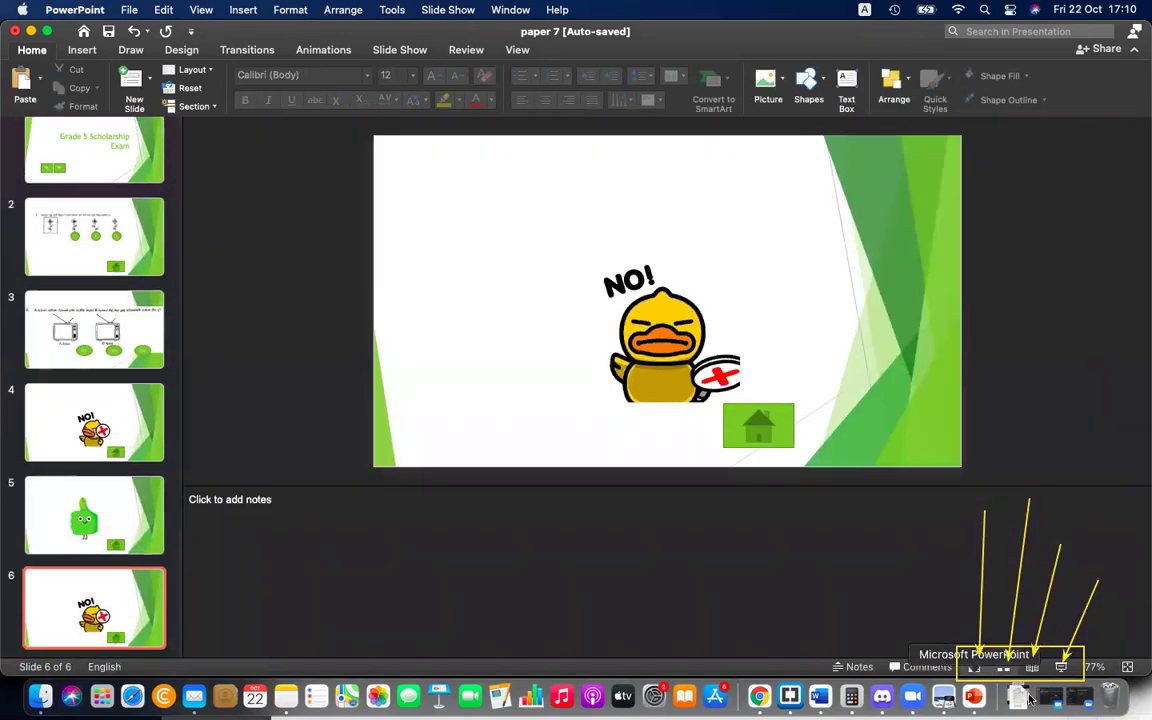
click(1001, 667)
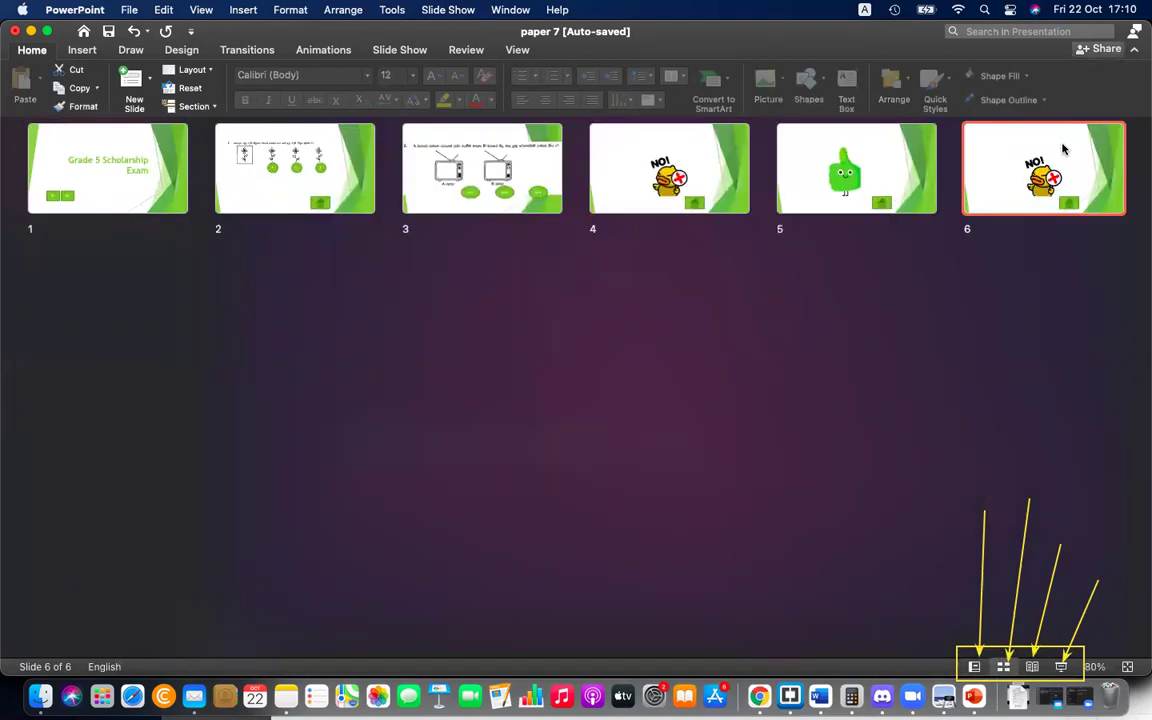
key(Delete)
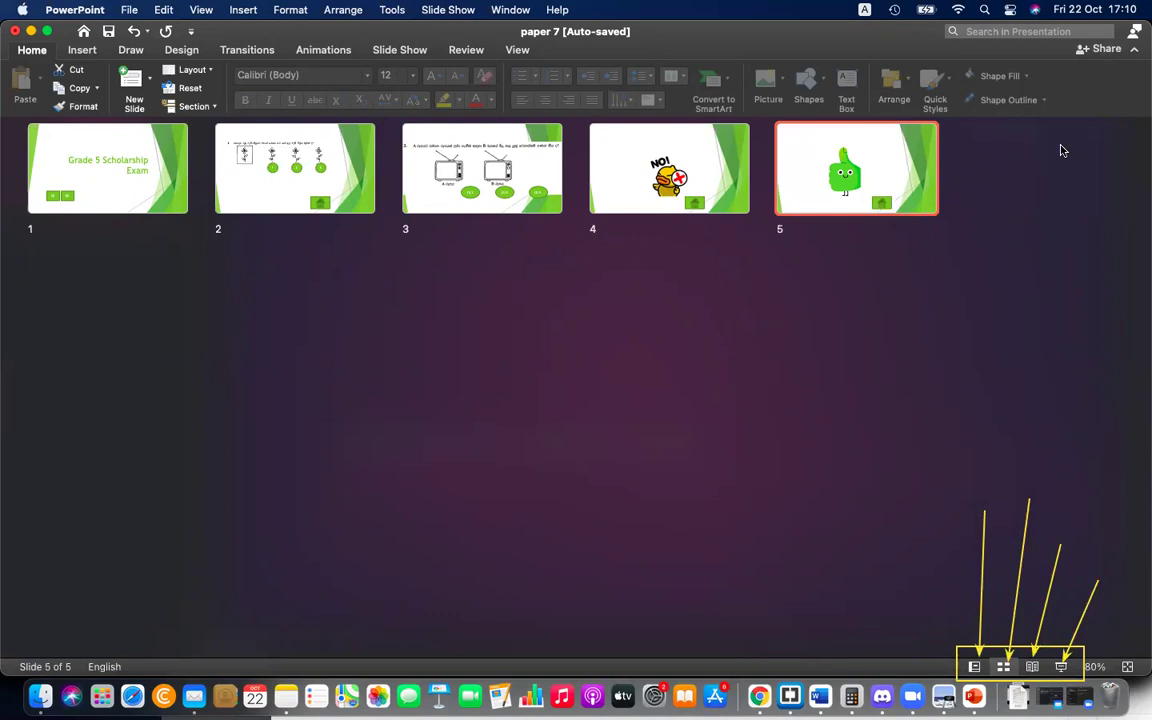
click(1033, 665)
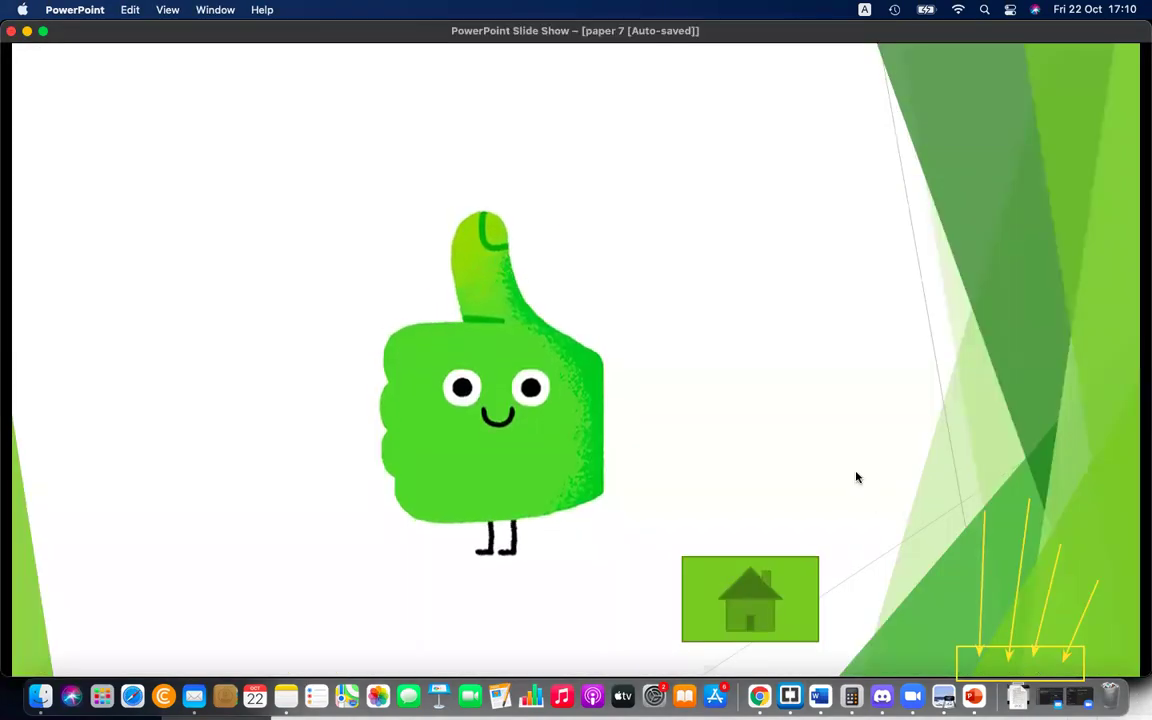
click(460, 273)
click(460, 273)
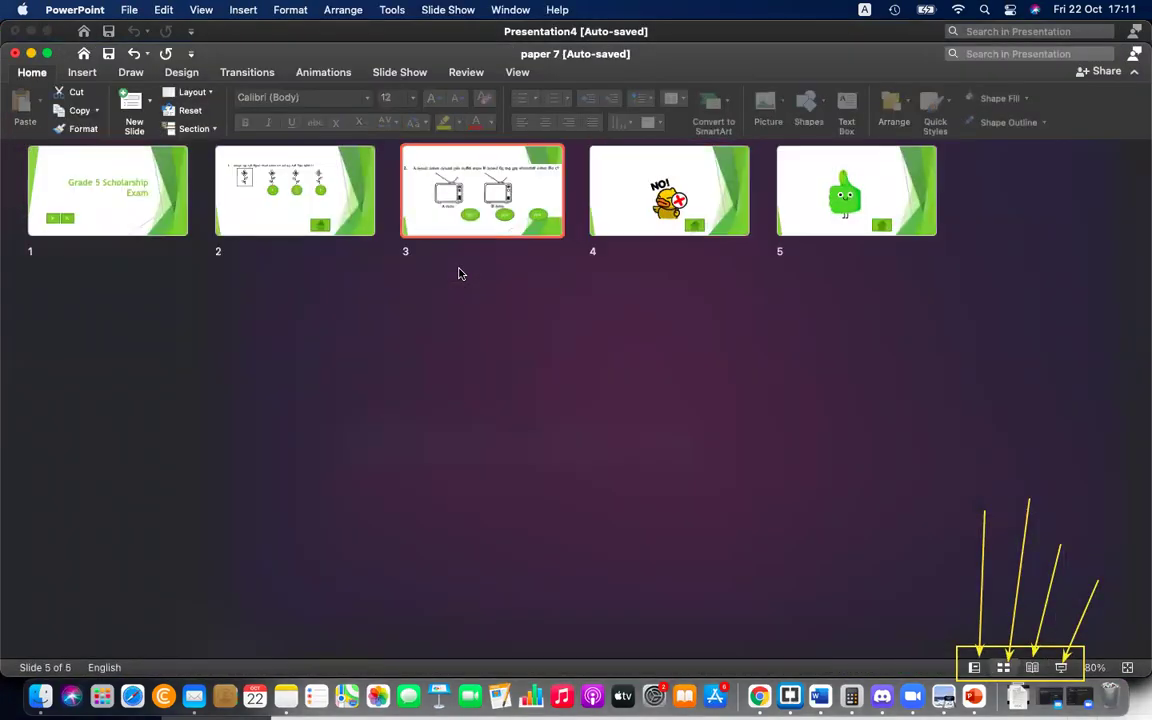
click(1030, 667)
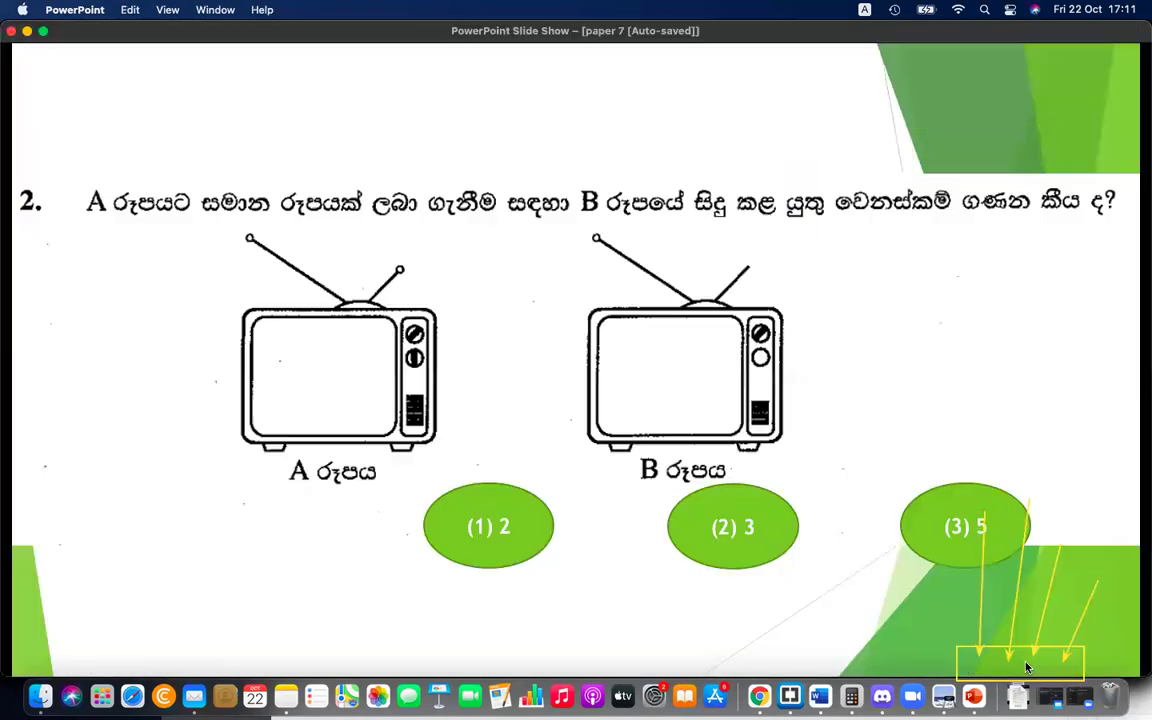
click(705, 403)
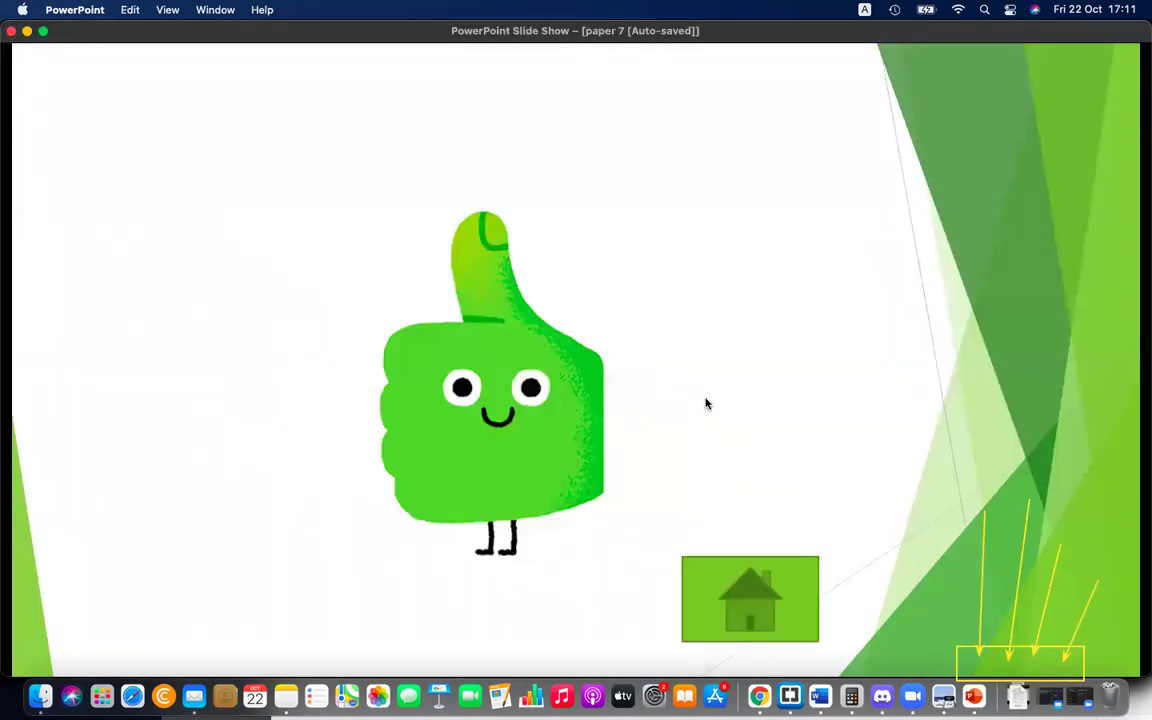
key(Left)
key(Home)
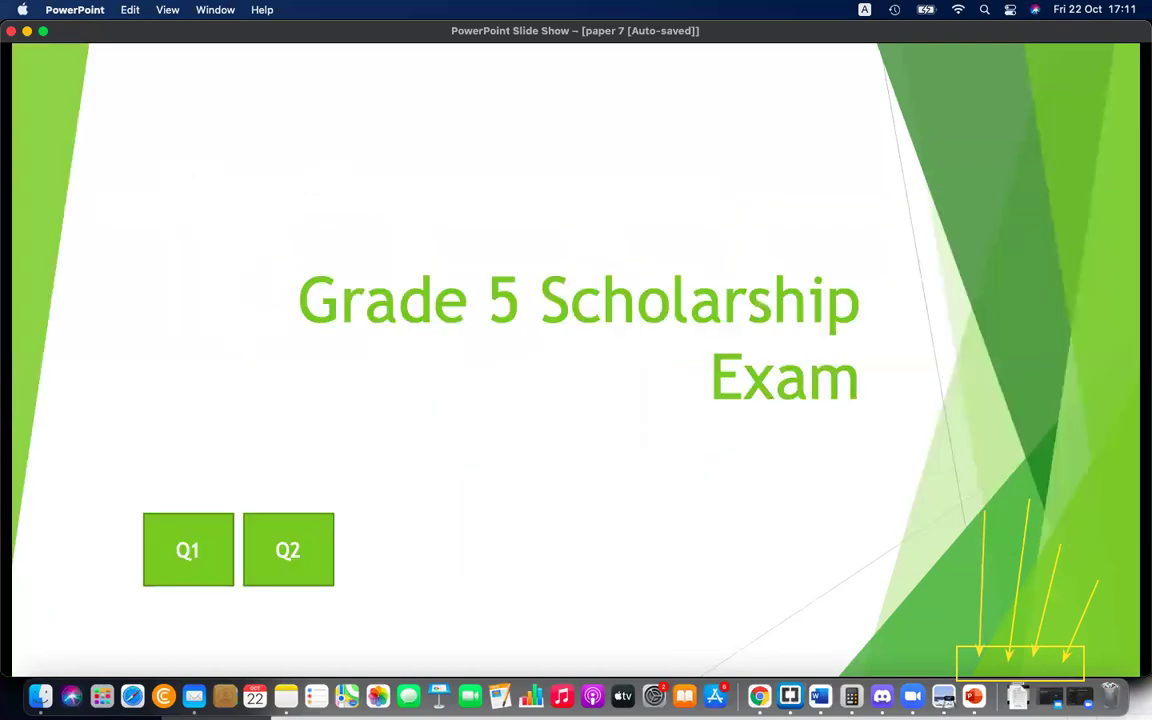
click(11, 31)
key(super+w)
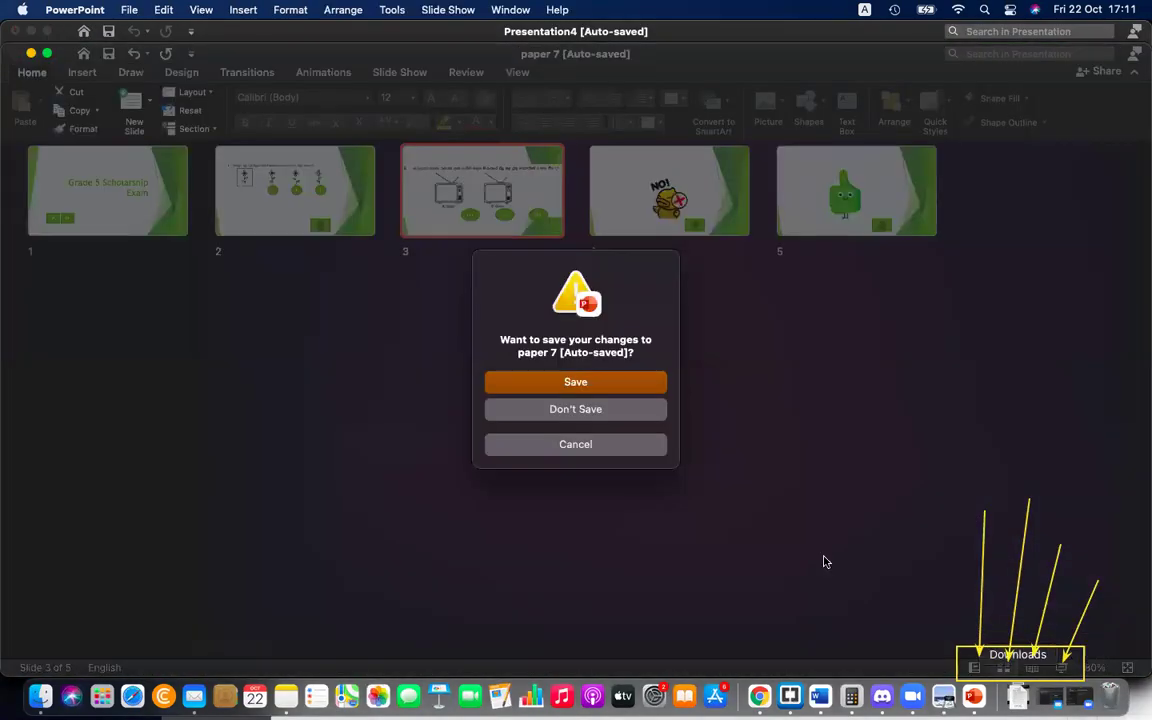
click(597, 446)
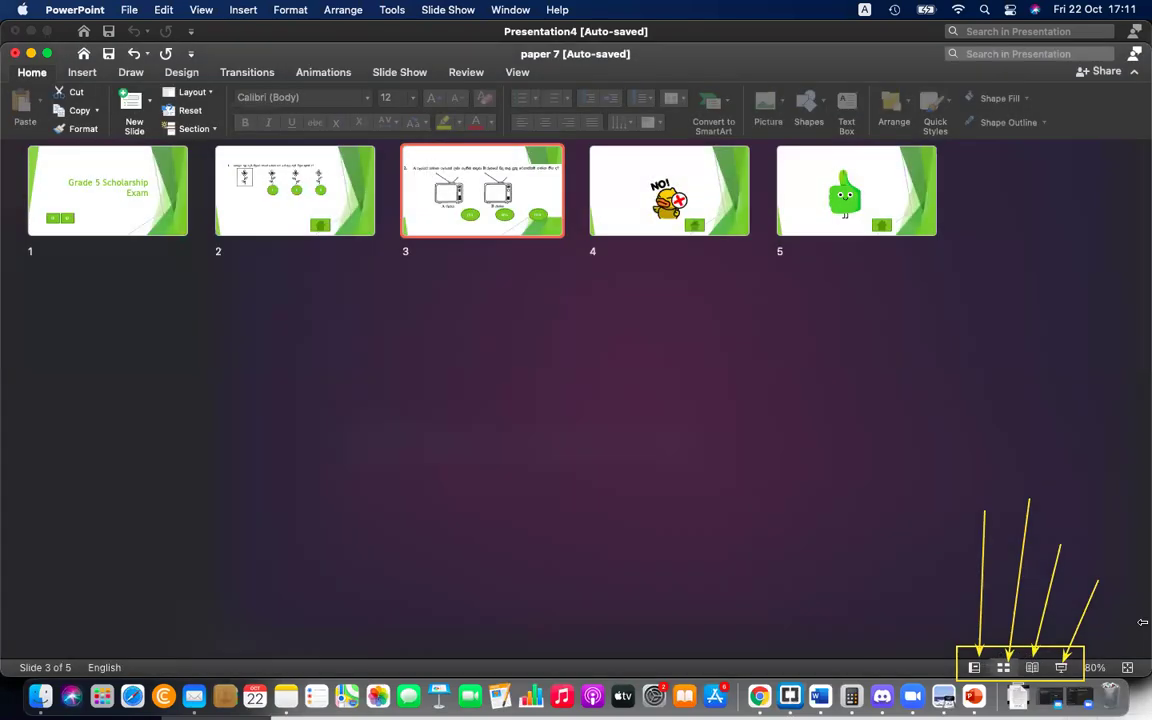
Run the show from slide 3, testing answer (1) 2, the Home button, then answer (2) 3
click(1062, 667)
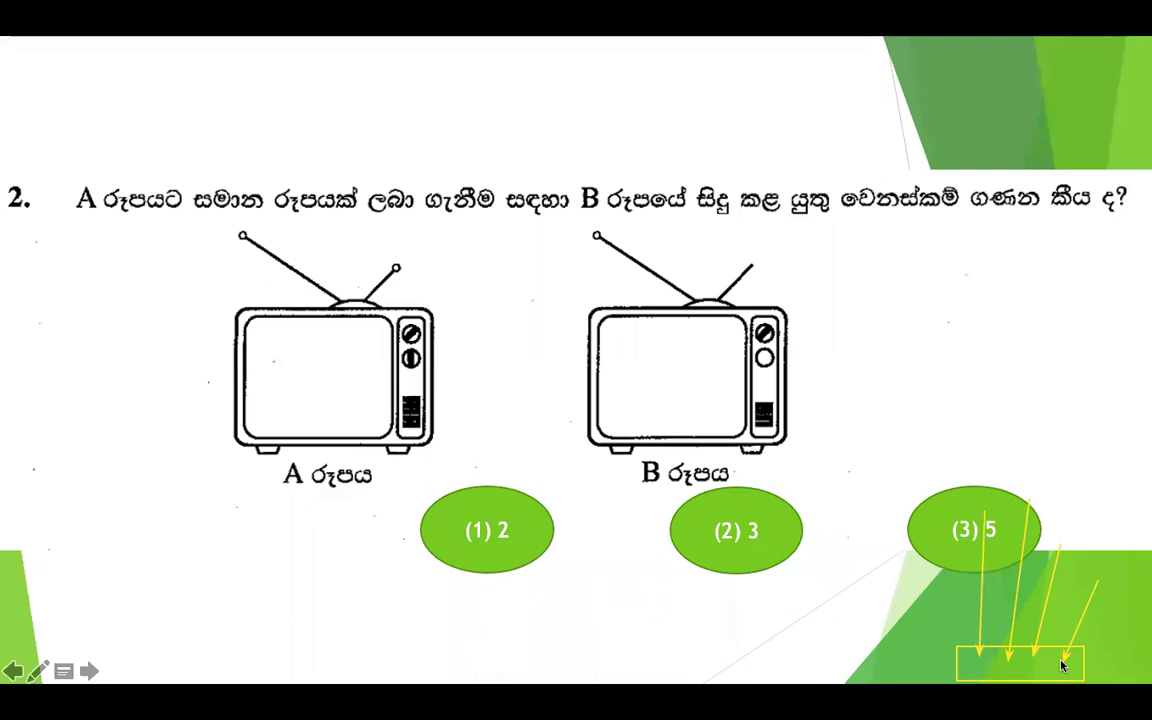
click(468, 534)
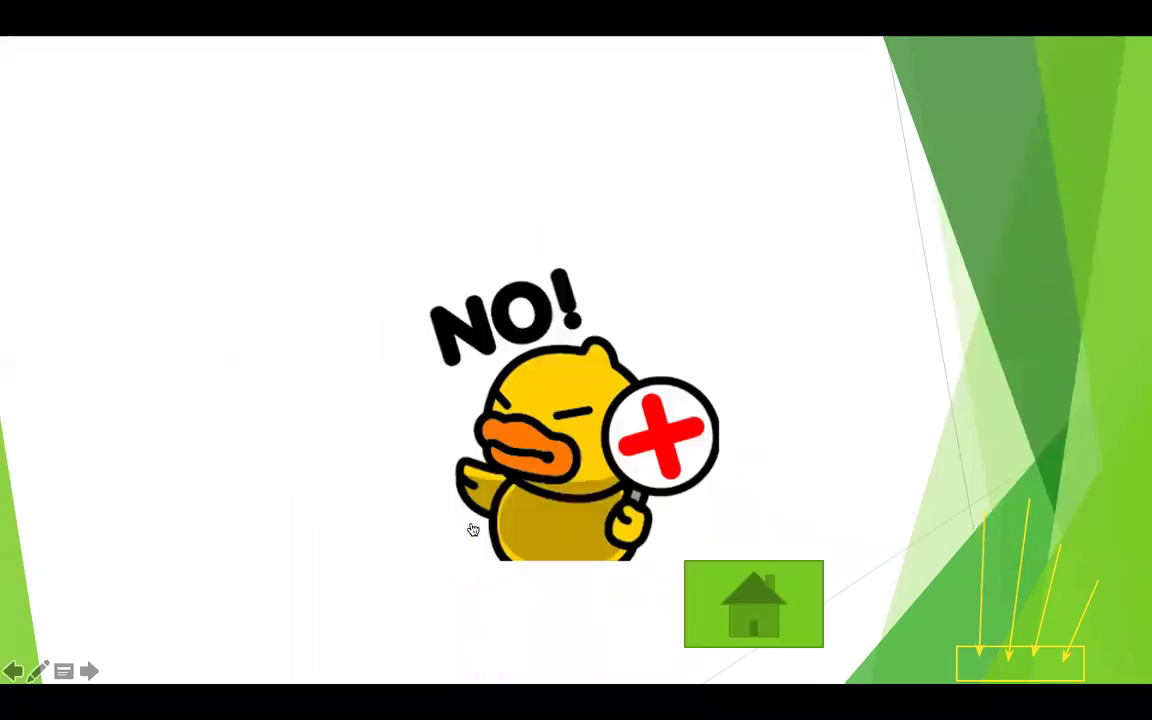
click(786, 581)
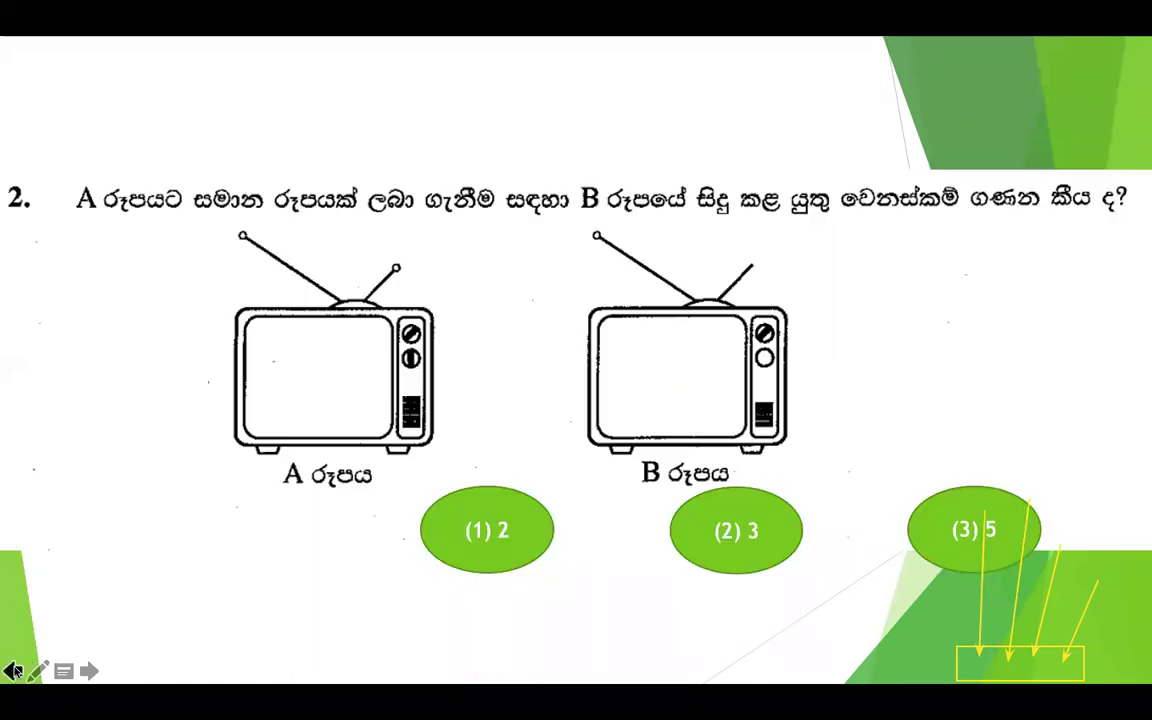
click(728, 532)
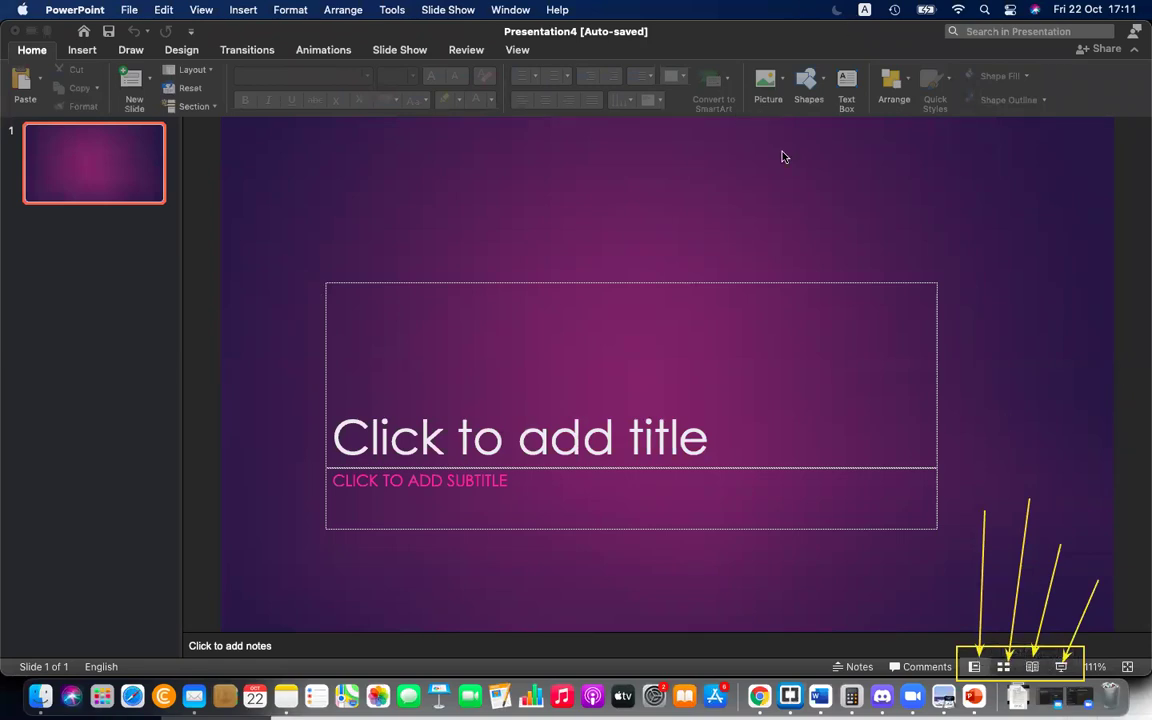
Switch to Preview and scroll 'grade 10 reading book - sinhala.pdf' to page 254's PowerPoint 2010 diagram
click(941, 694)
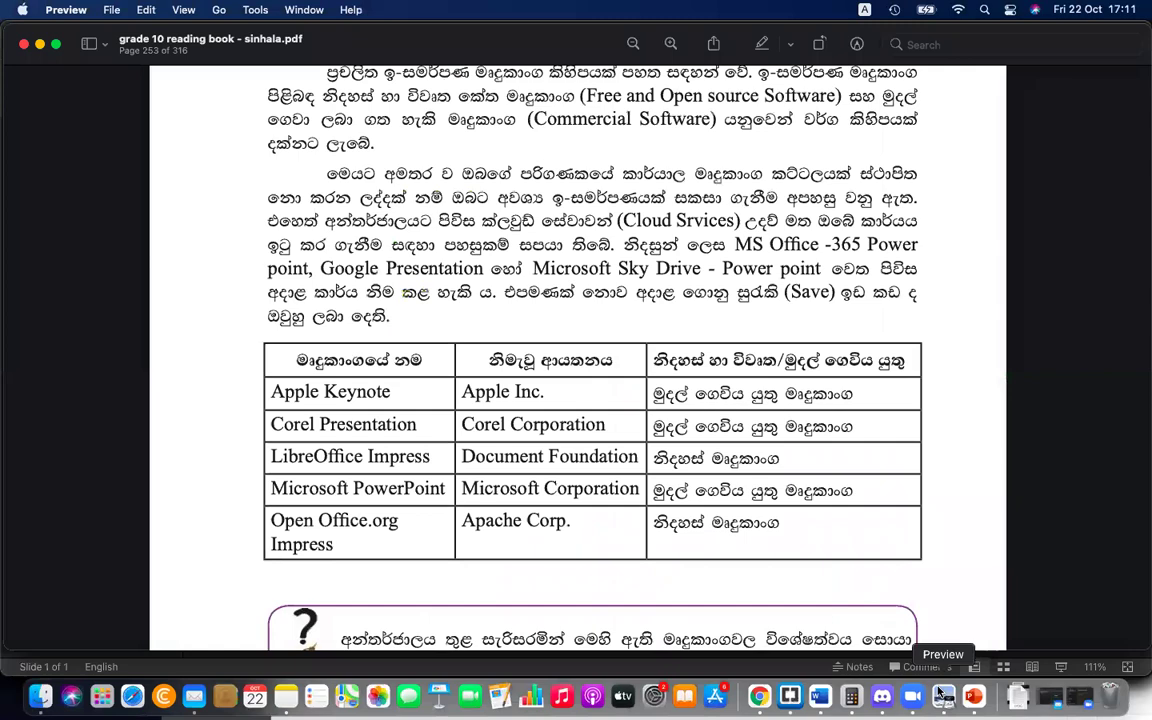
scroll(841, 414, down, 2)
scroll(841, 414, down, 5)
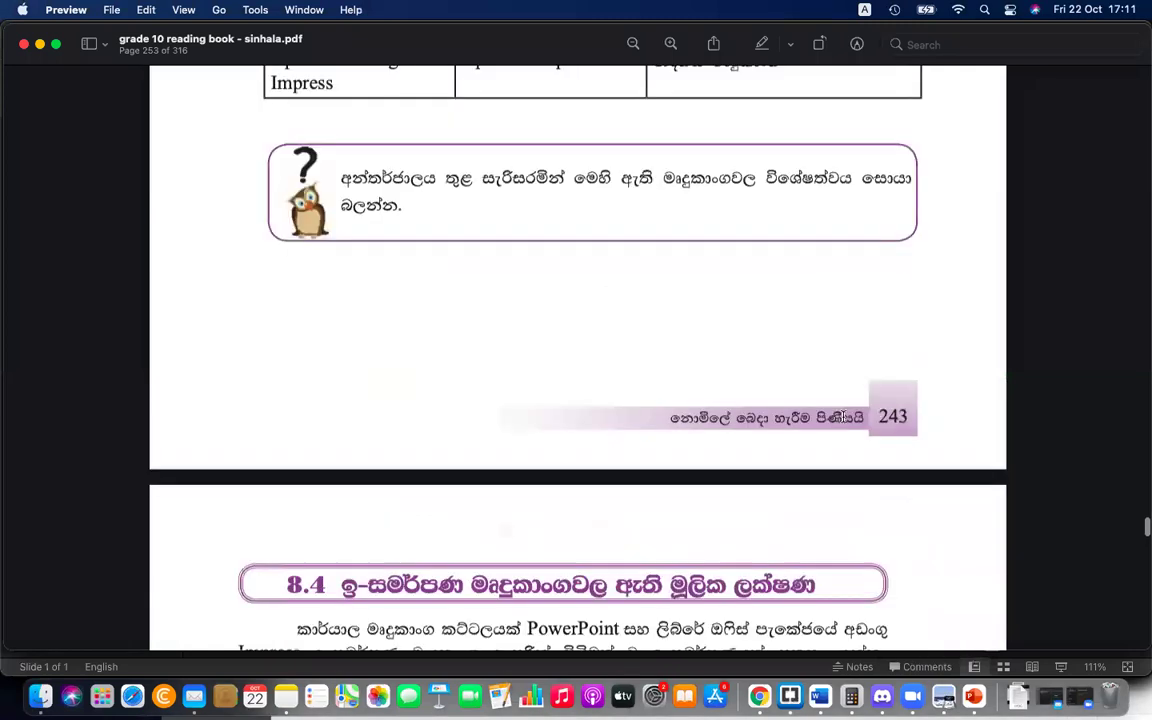
scroll(843, 416, down, 5)
scroll(843, 416, down, 2)
scroll(840, 431, down, 4)
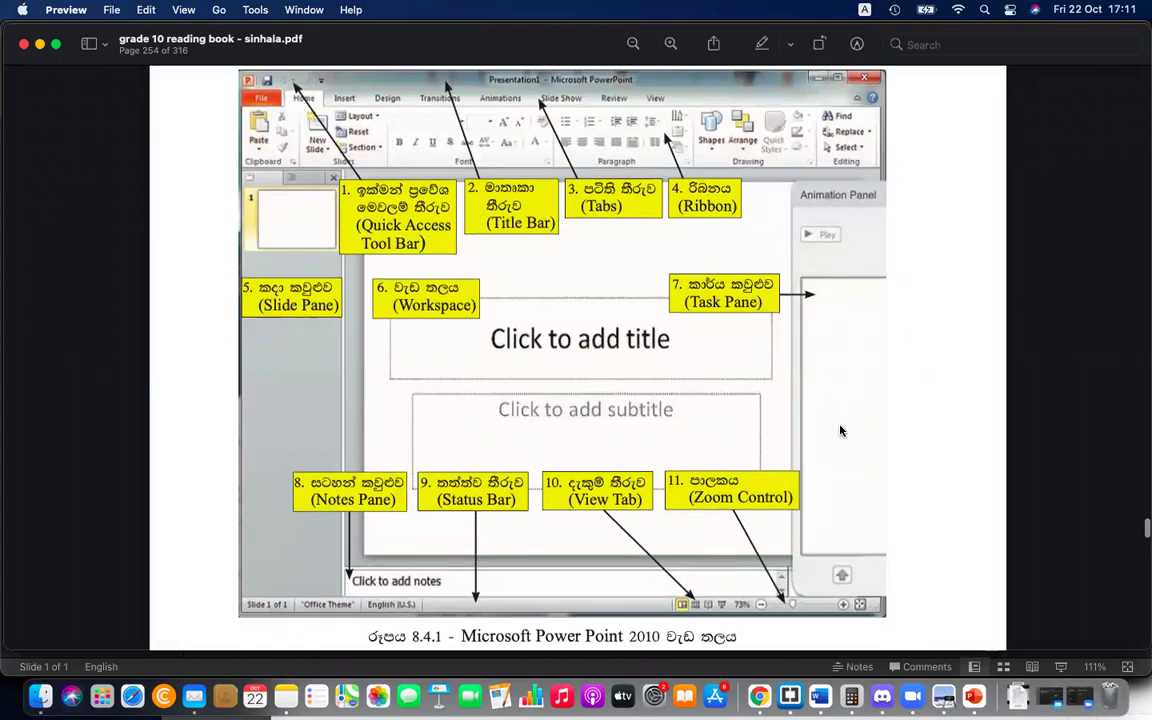
scroll(840, 431, down, 5)
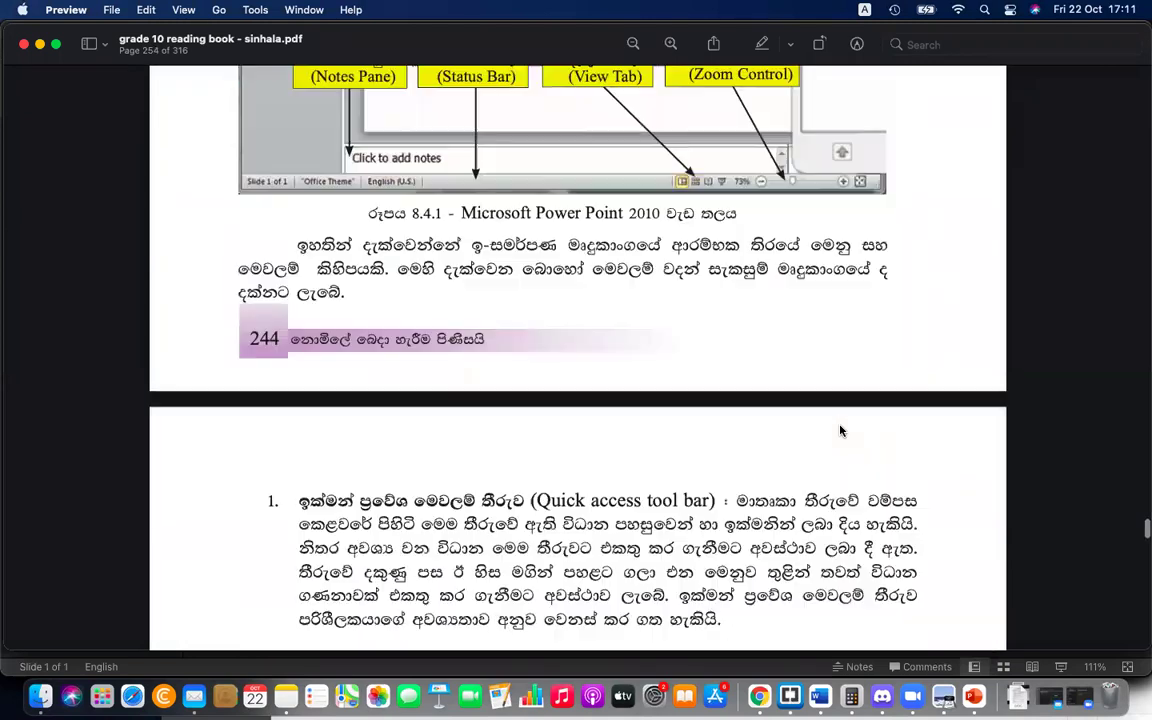
scroll(840, 431, up, 2)
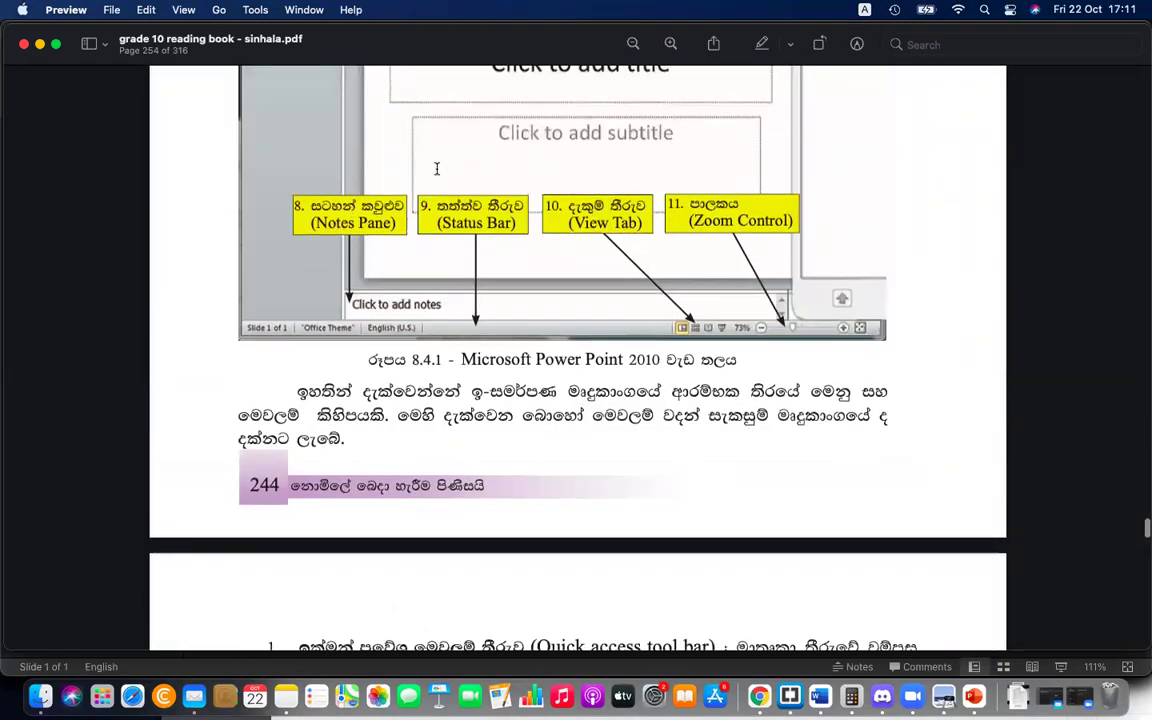
scroll(492, 345, down, 6)
scroll(492, 345, down, 4)
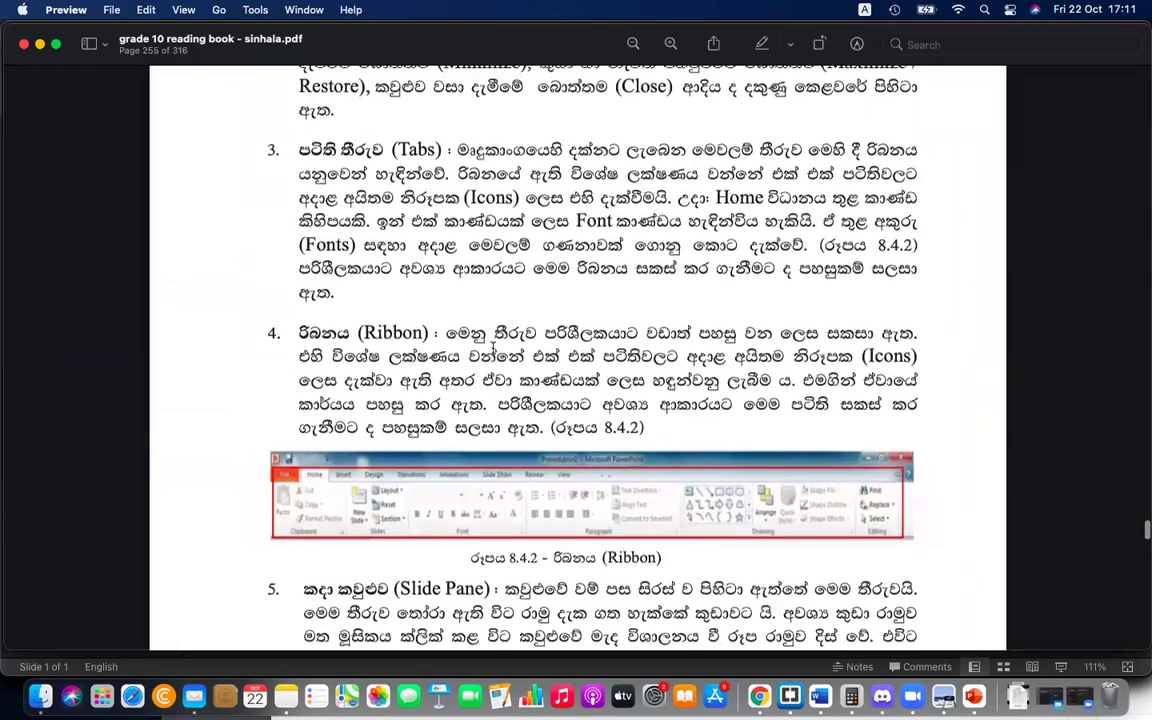
scroll(492, 345, down, 4)
scroll(492, 345, down, 6)
scroll(492, 350, down, 5)
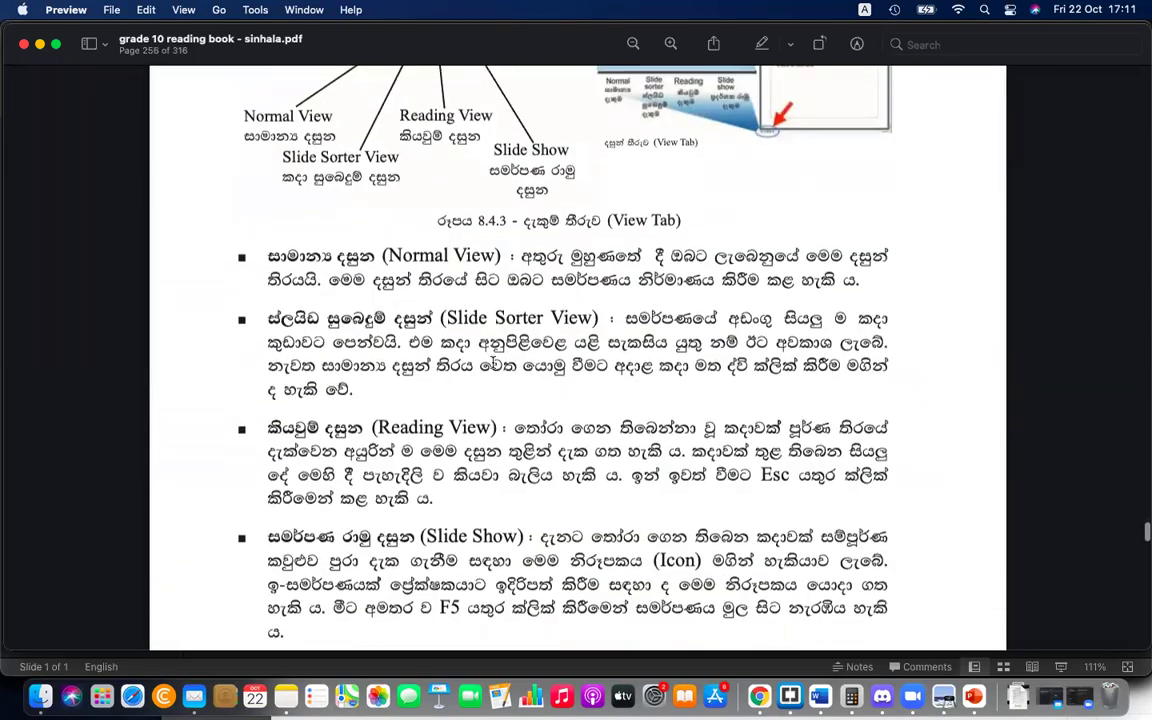
scroll(492, 363, up, 6)
scroll(492, 363, up, 4)
scroll(492, 363, up, 5)
scroll(492, 363, up, 5)
scroll(492, 363, down, 3)
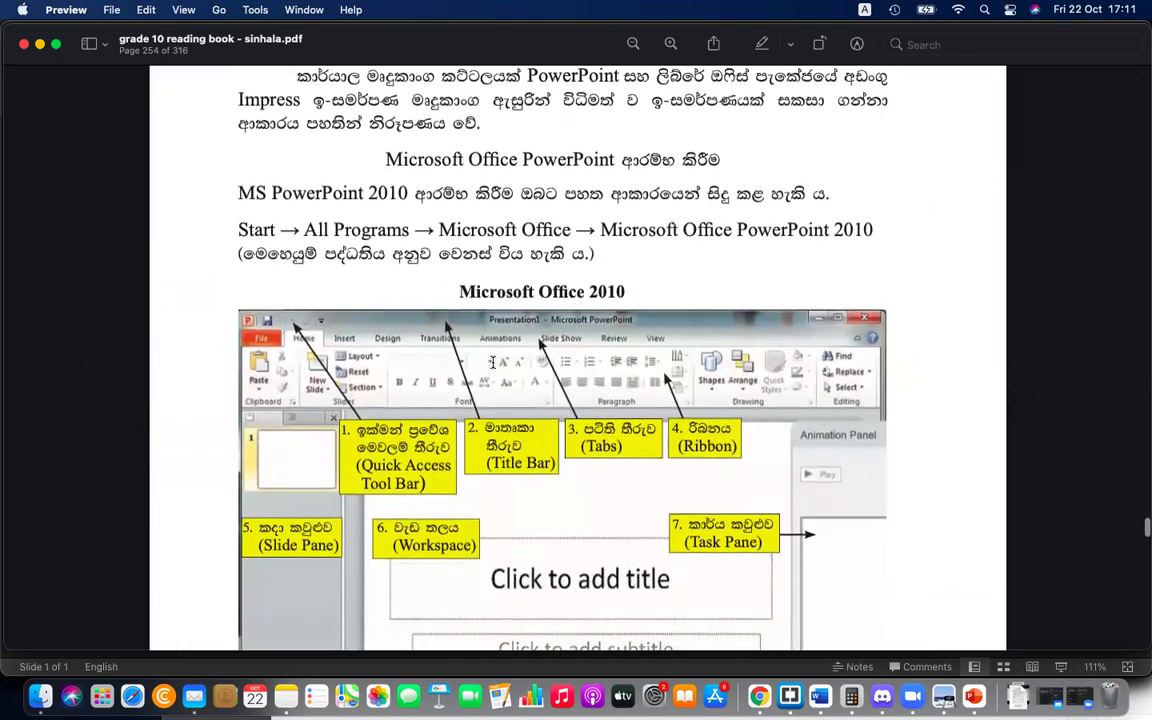
scroll(492, 363, up, 1)
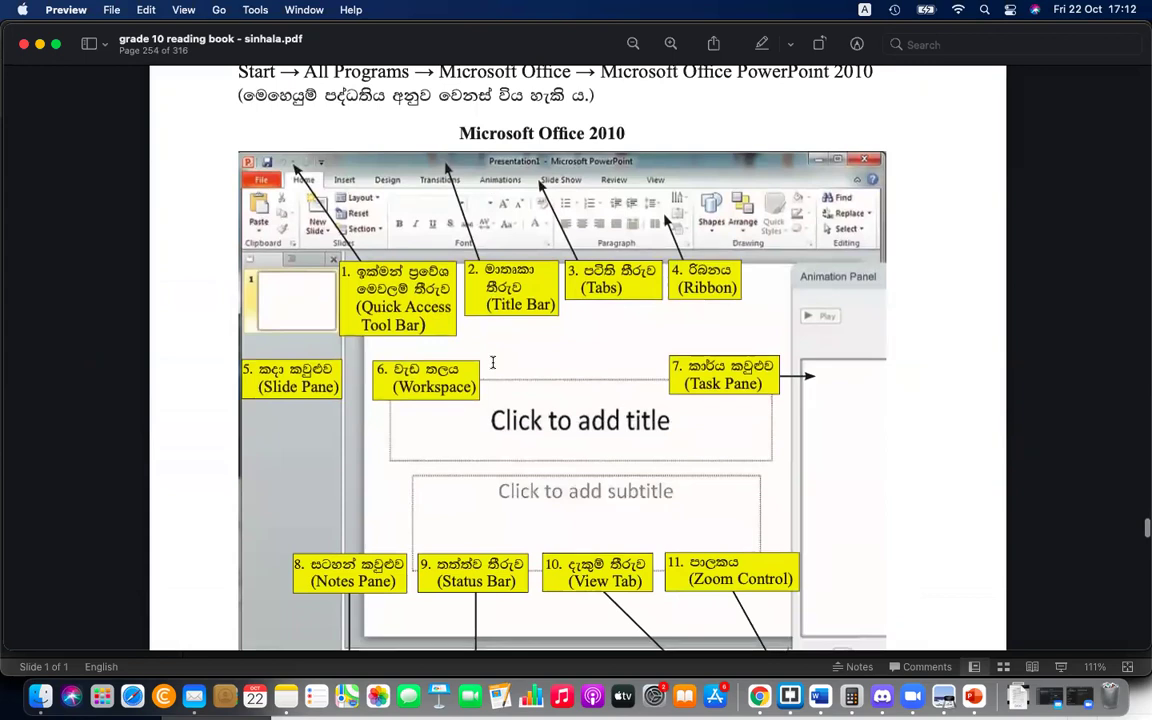
scroll(492, 363, down, 1)
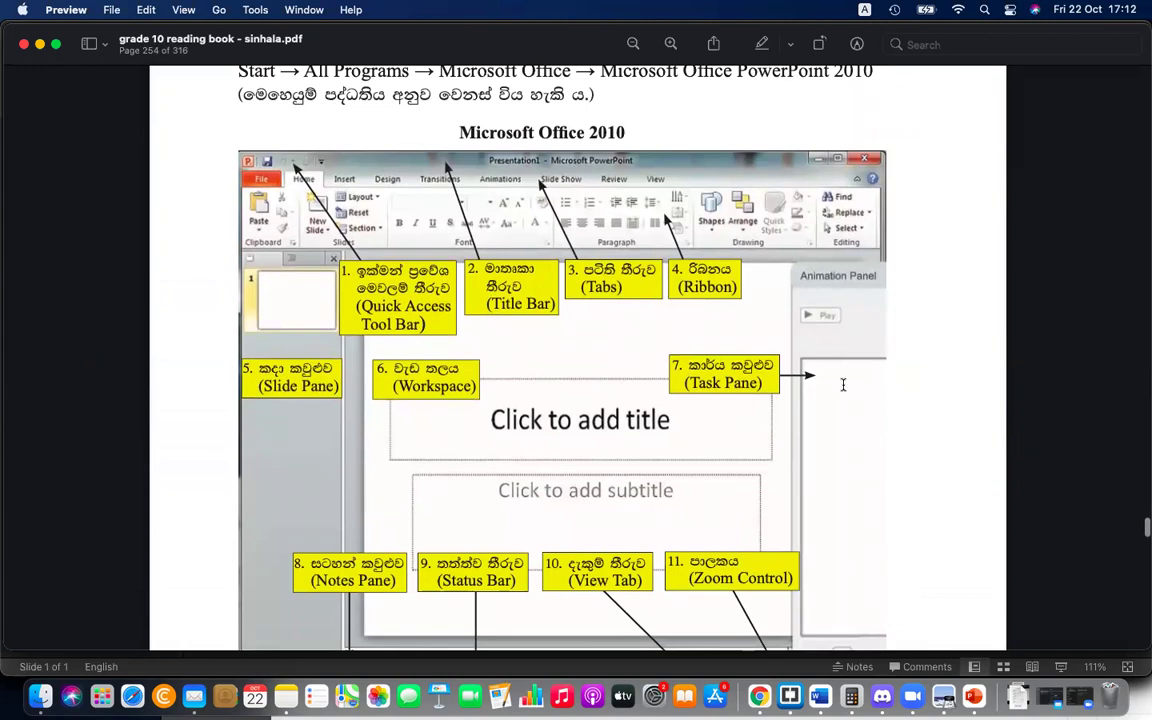
Bring 'paper 7' back to slide 1 in Normal view and select the Q2 button under Animations
click(978, 704)
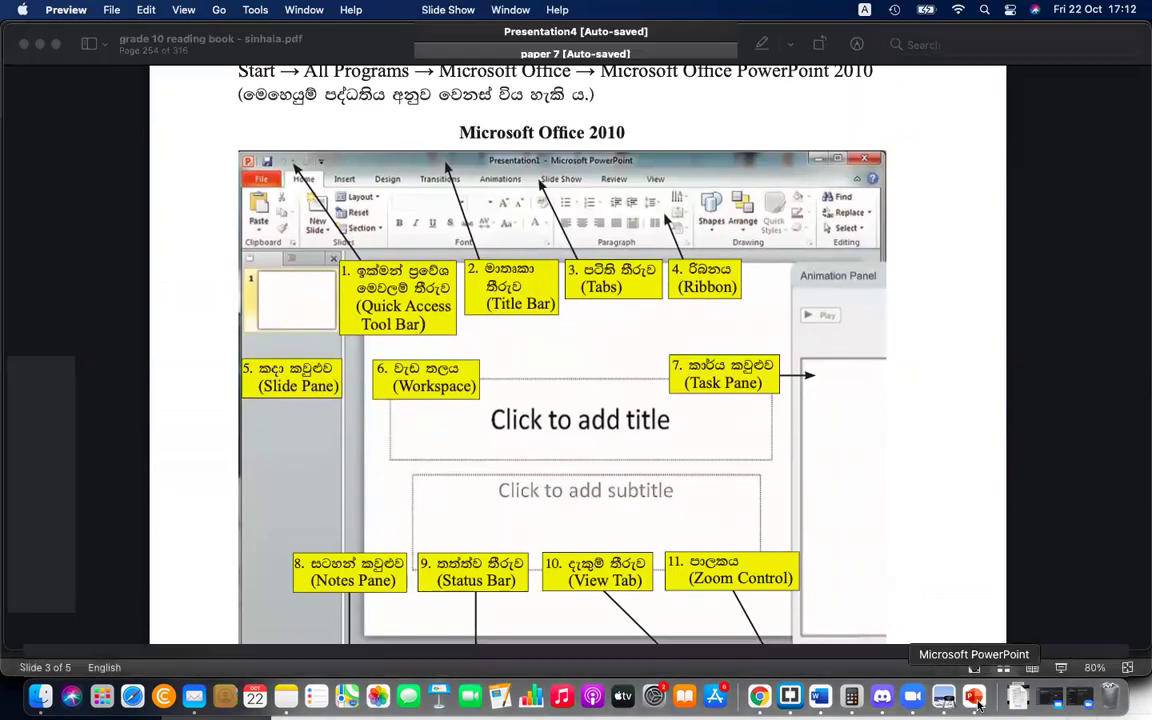
click(108, 197)
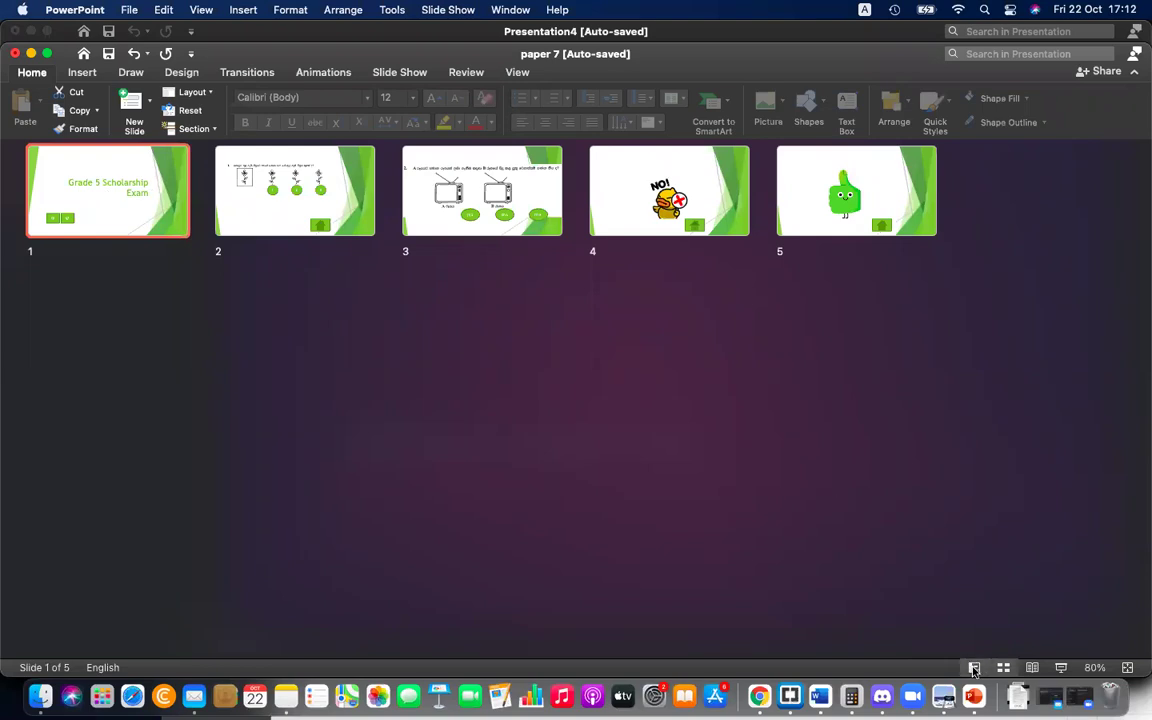
key(super+1)
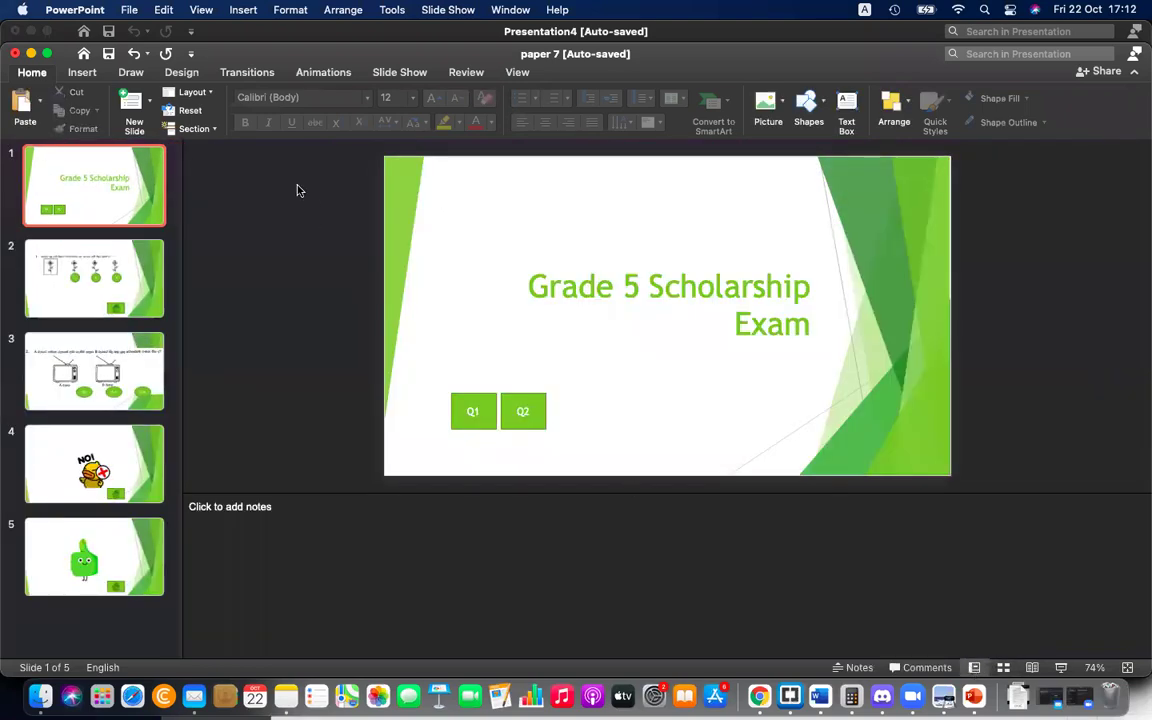
click(331, 71)
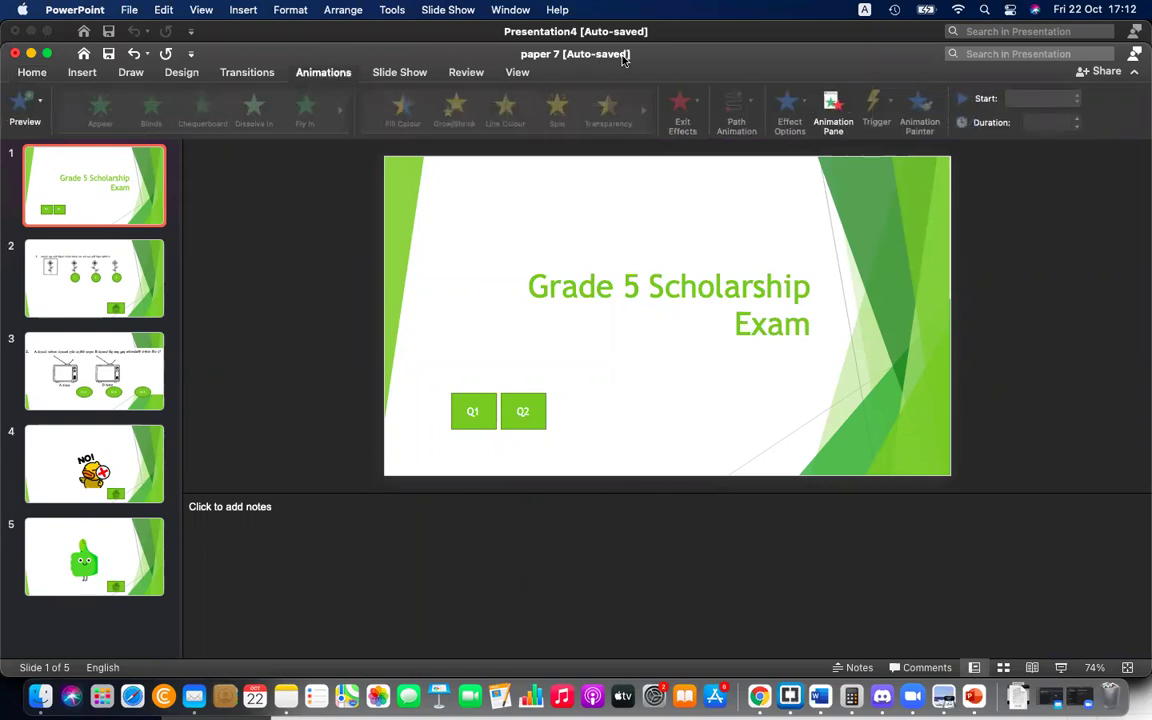
drag(622, 59, 631, 175)
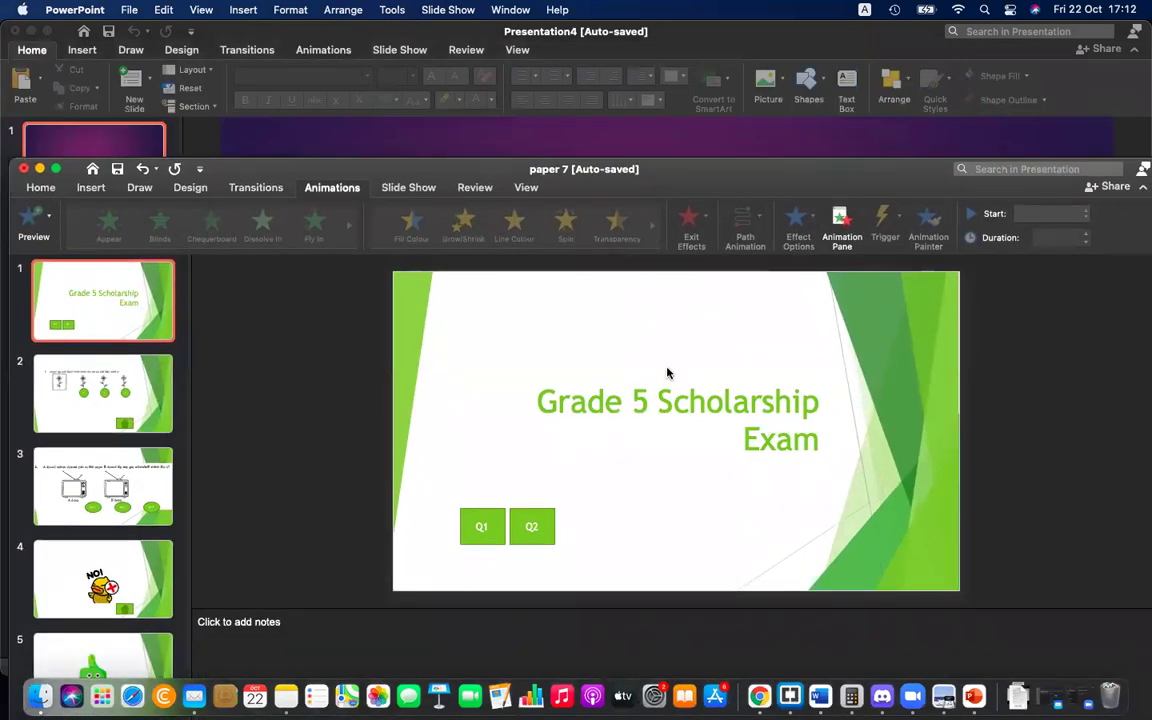
click(550, 525)
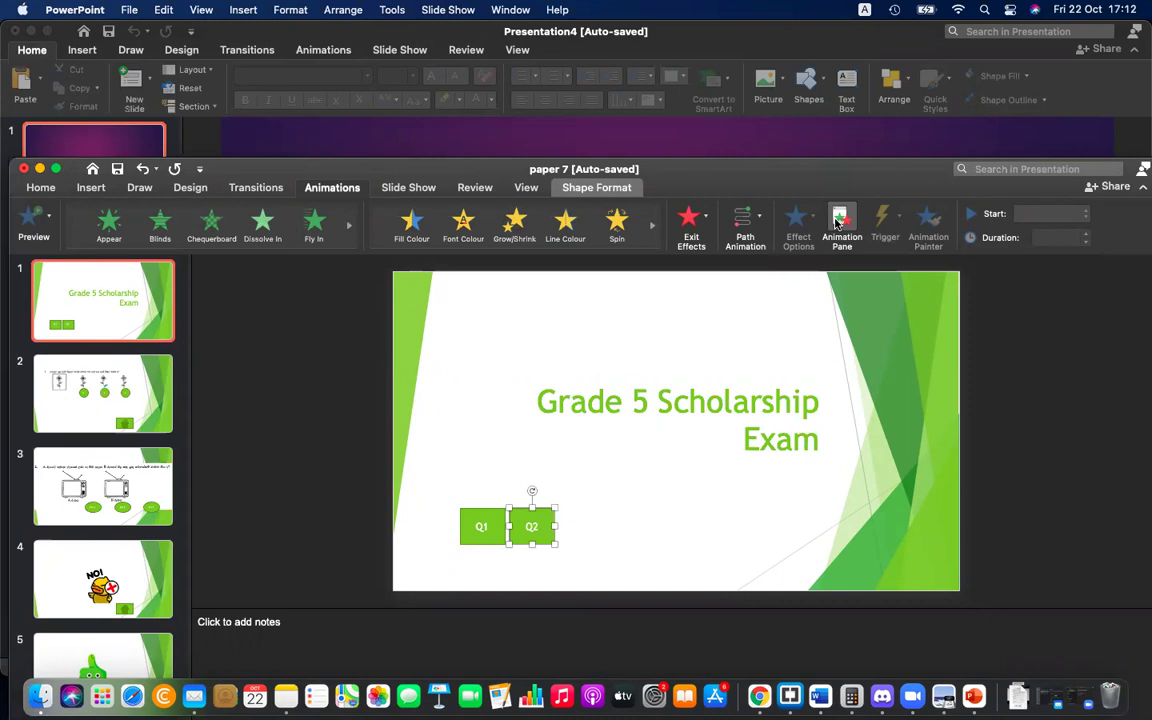
Open the Animation Pane in a maximized window, then add and delete a Fill Colour animation on Q2
click(838, 222)
drag(831, 171, 711, 143)
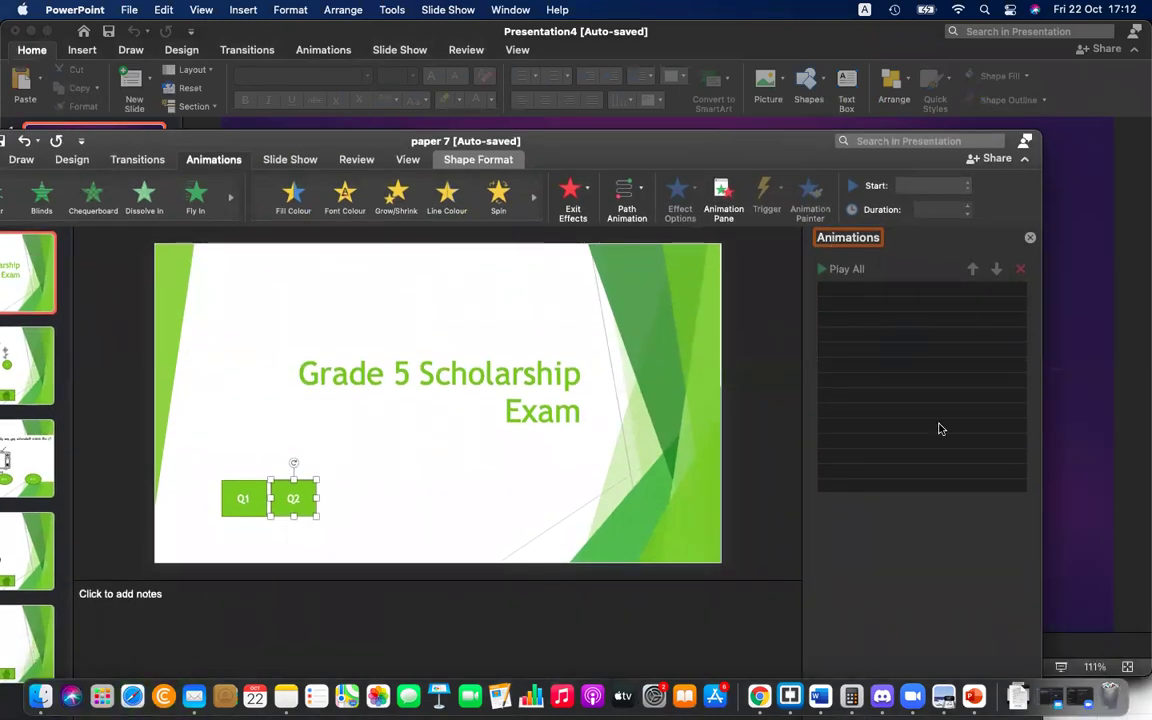
double_click(737, 136)
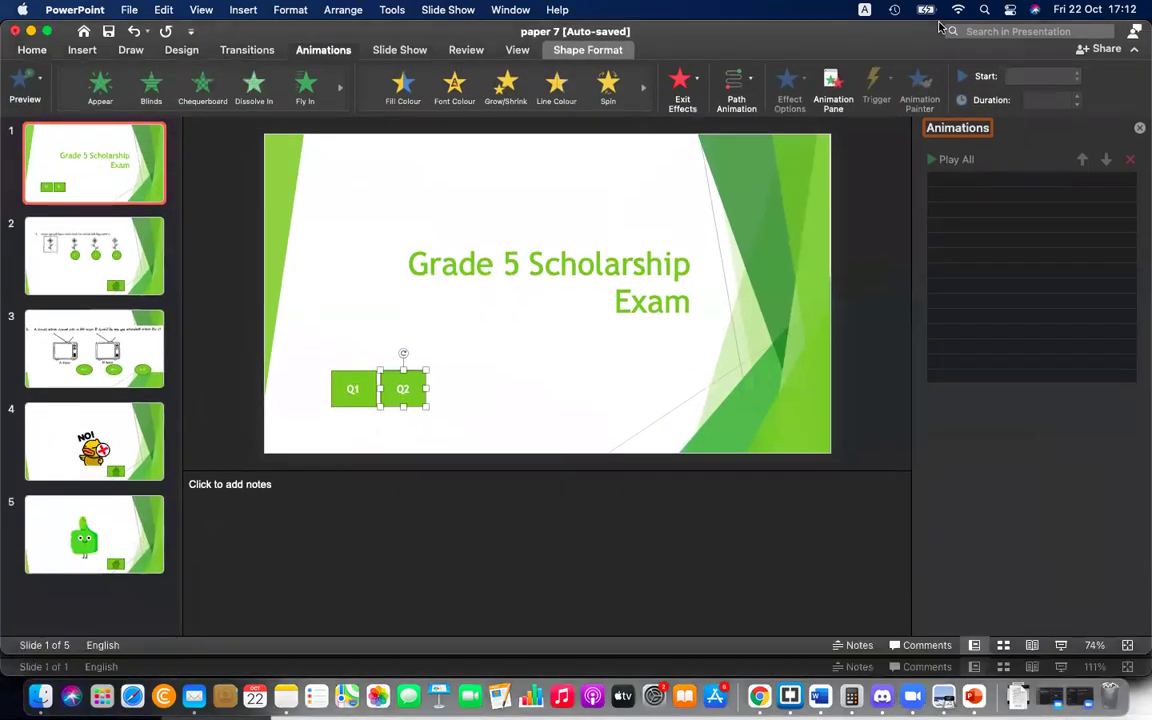
mouse_move(940, 28)
mouse_down()
mouse_move(920, 151)
mouse_move(927, 8)
mouse_move(901, 8)
mouse_up()
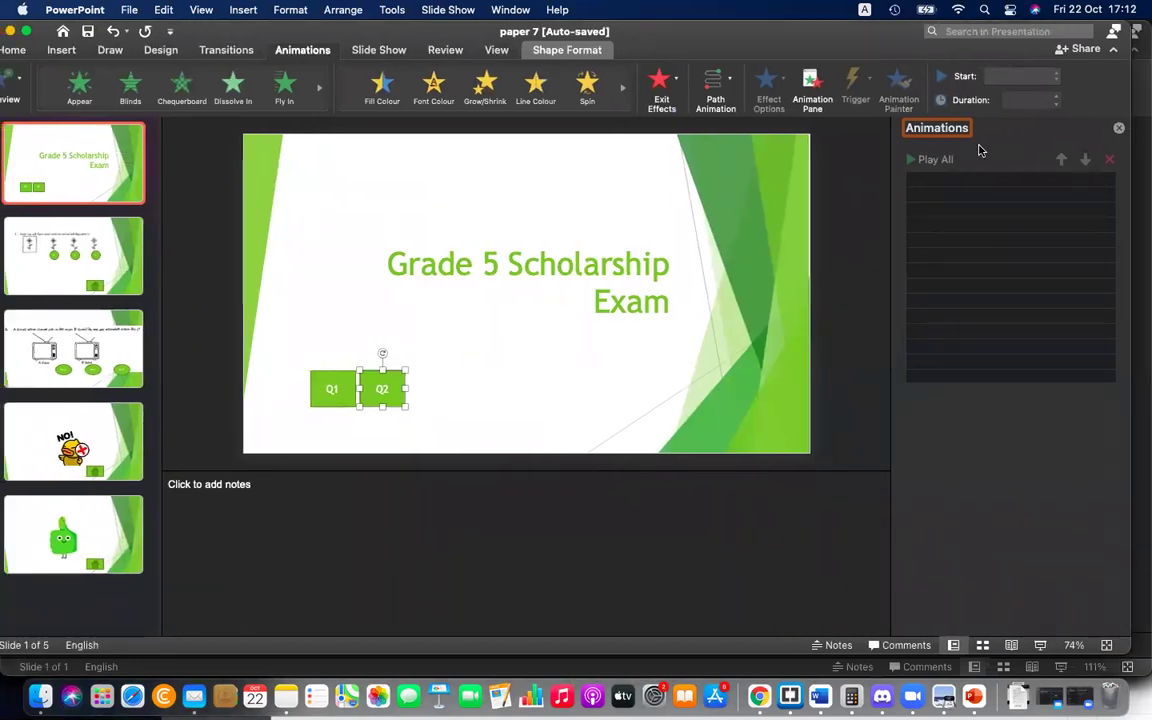
click(1120, 129)
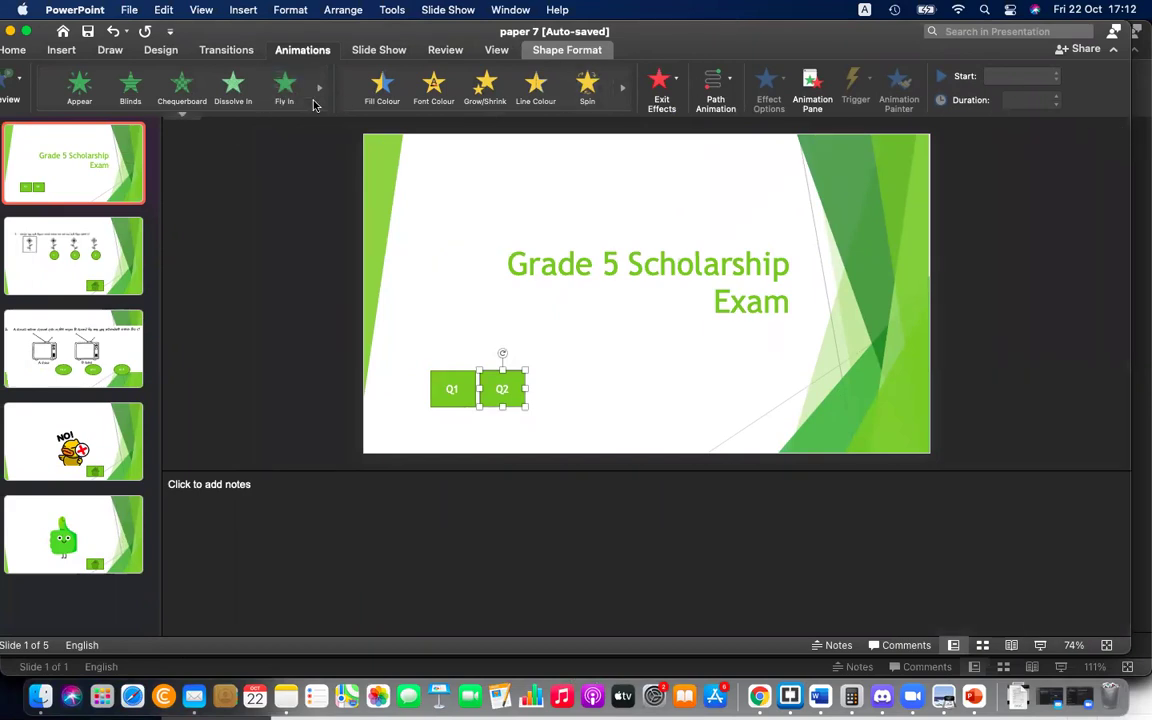
click(813, 92)
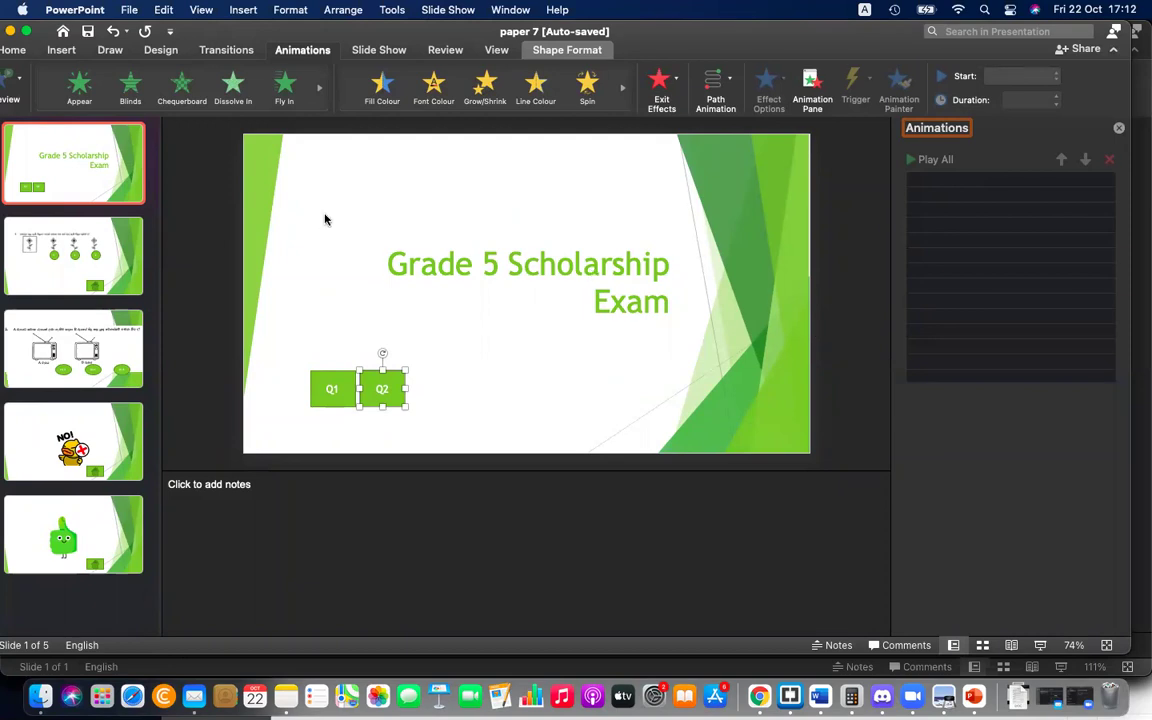
click(378, 82)
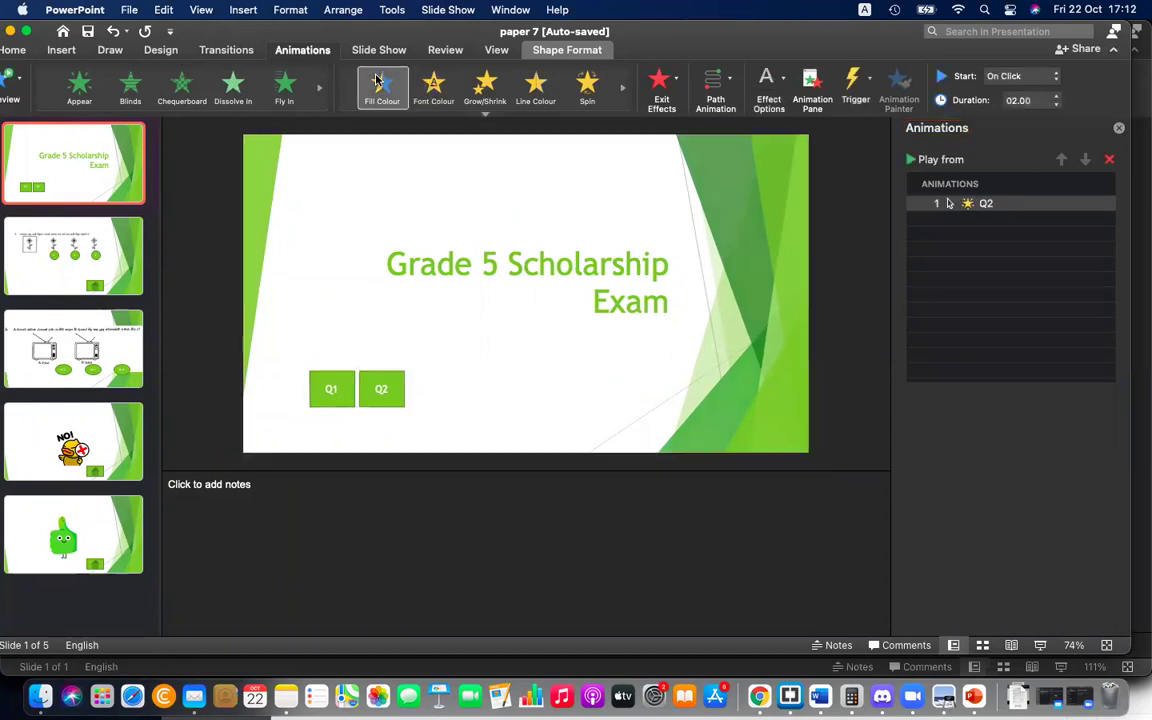
click(946, 205)
key(Delete)
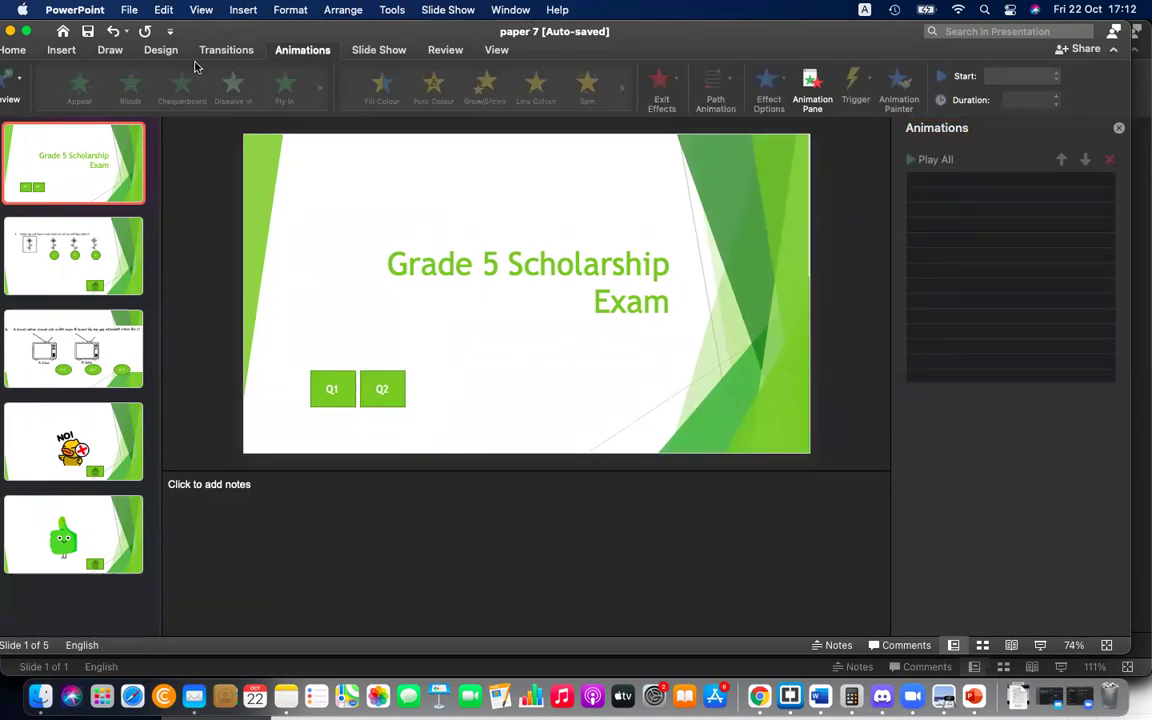
Preview a Wipe transition on the title slide, then undo it
click(220, 52)
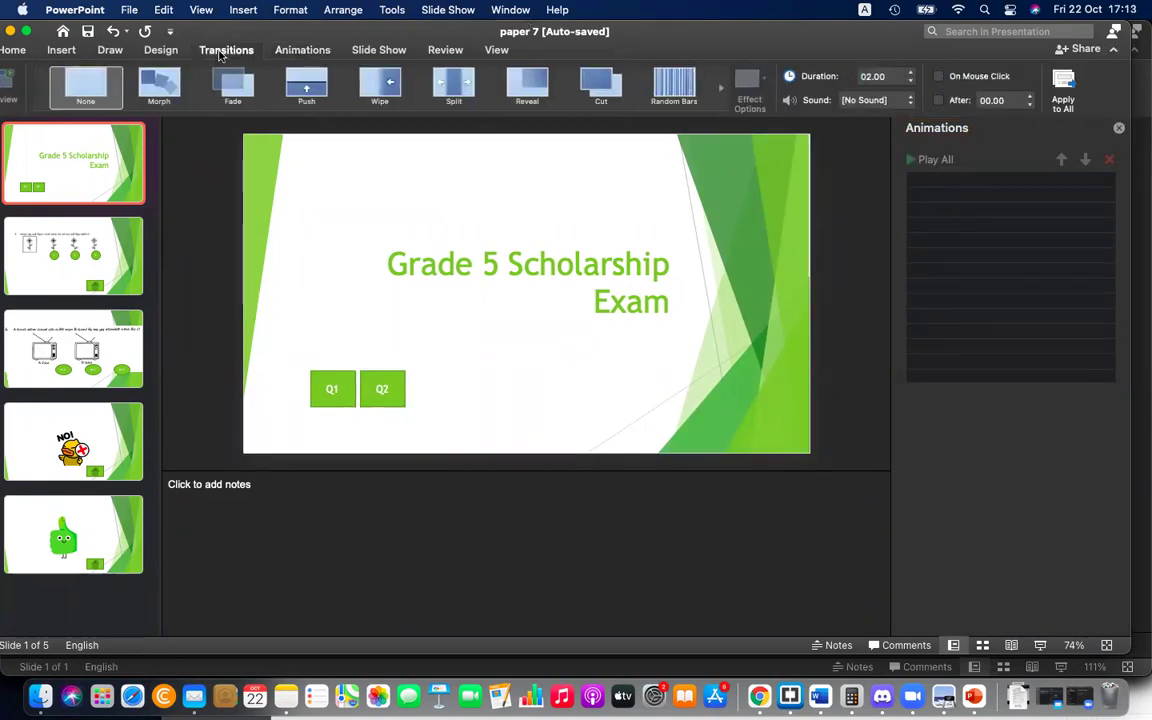
click(224, 51)
click(222, 51)
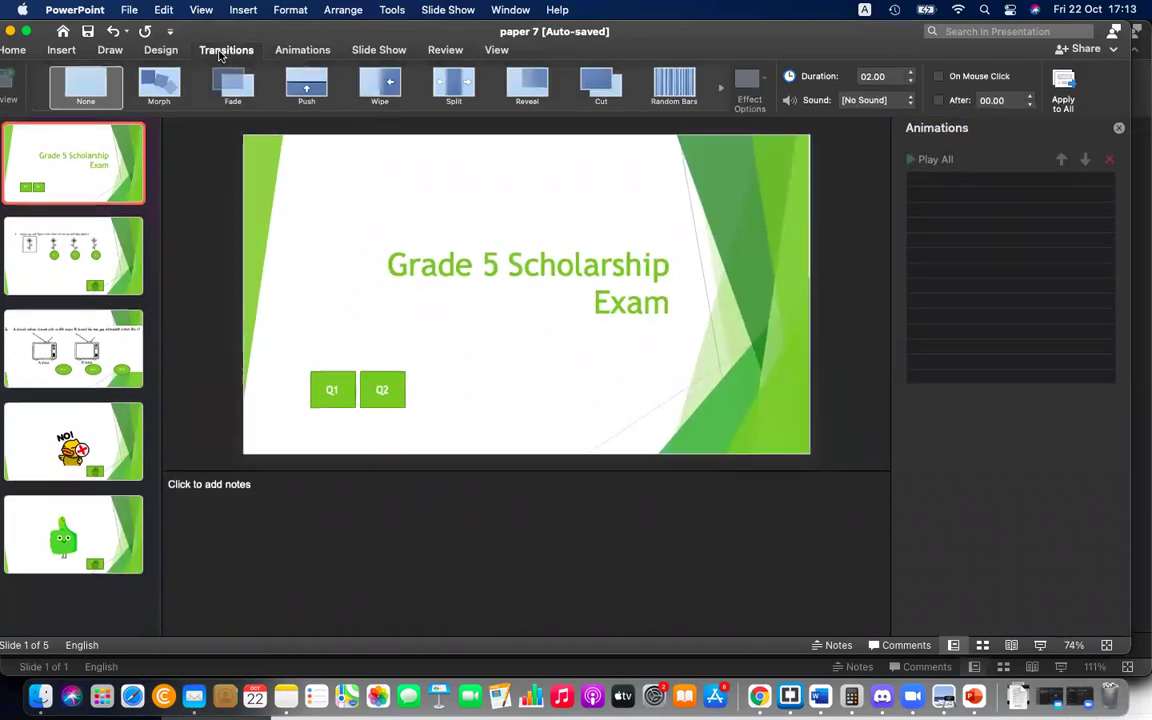
click(398, 90)
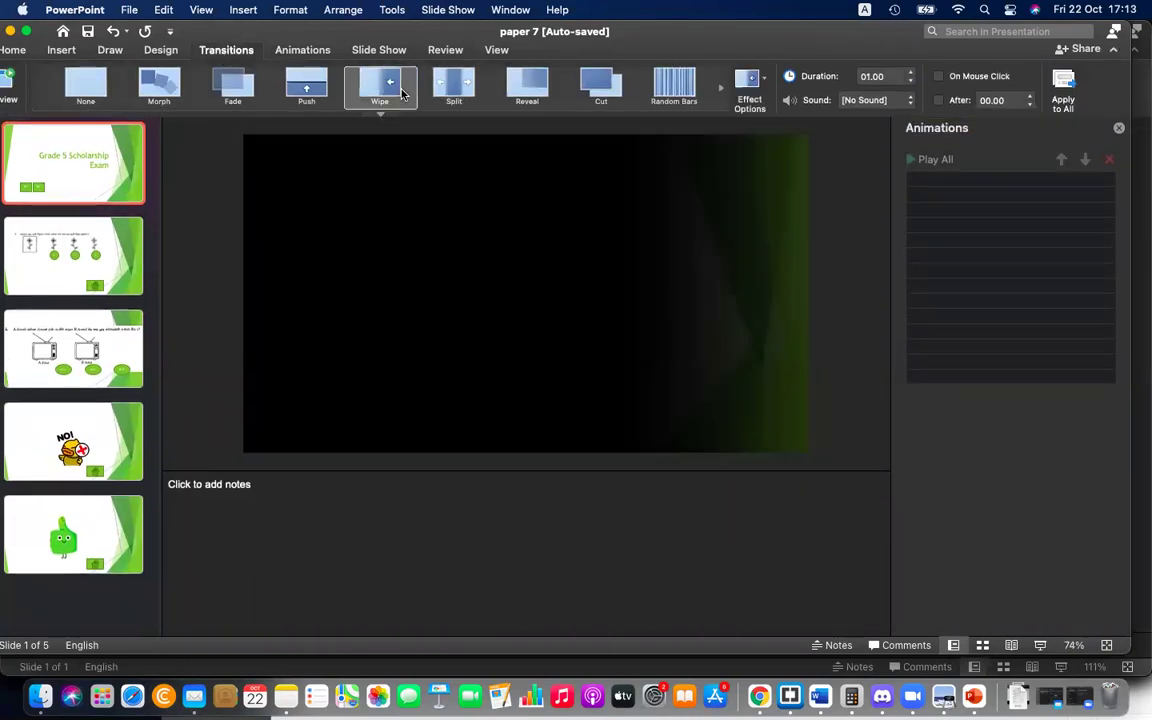
key(super+z)
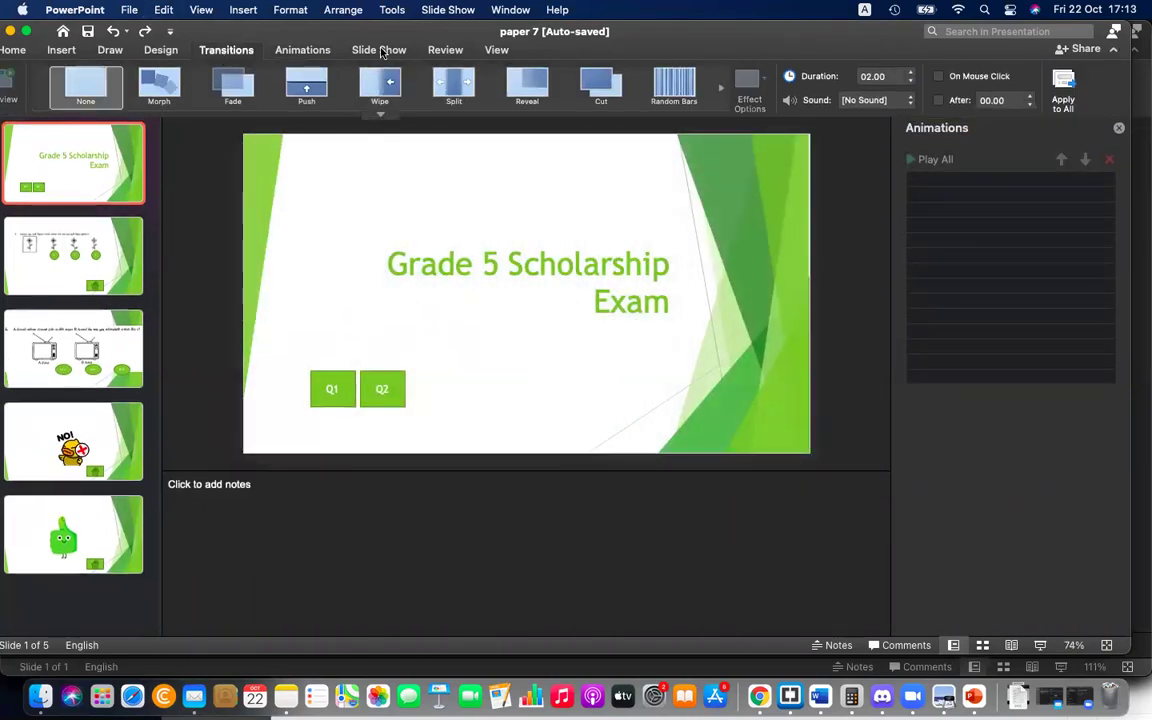
Close the Animations pane and shift the presentation window to the right
click(378, 50)
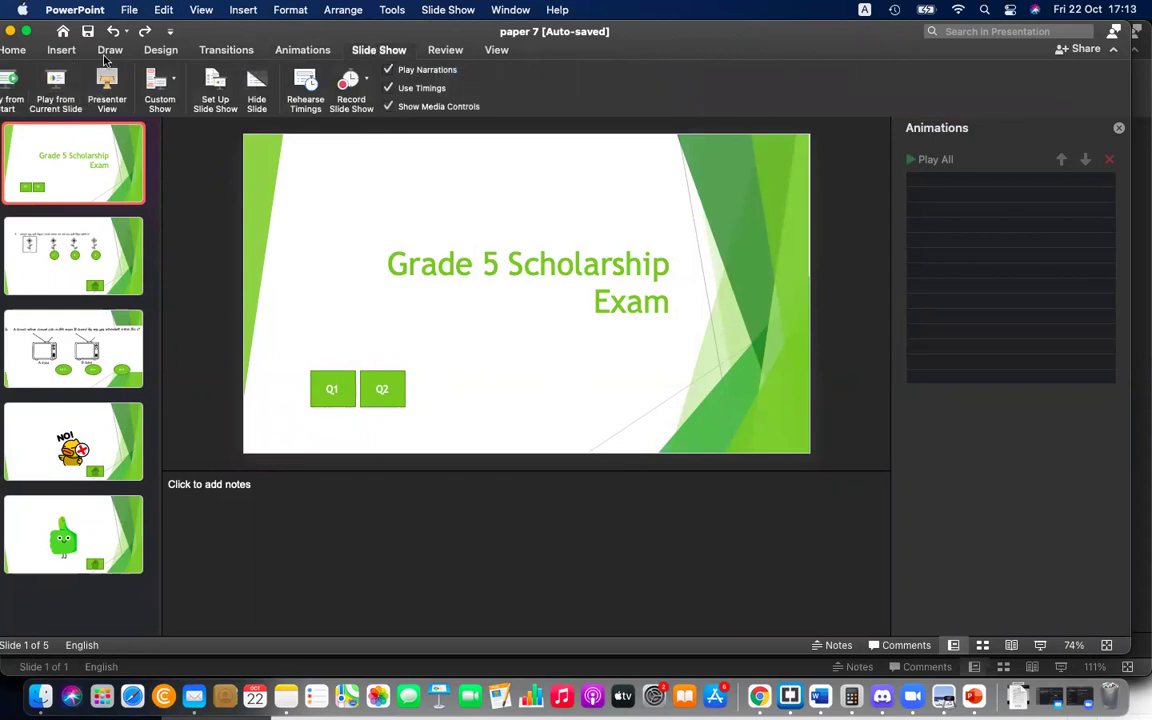
click(117, 53)
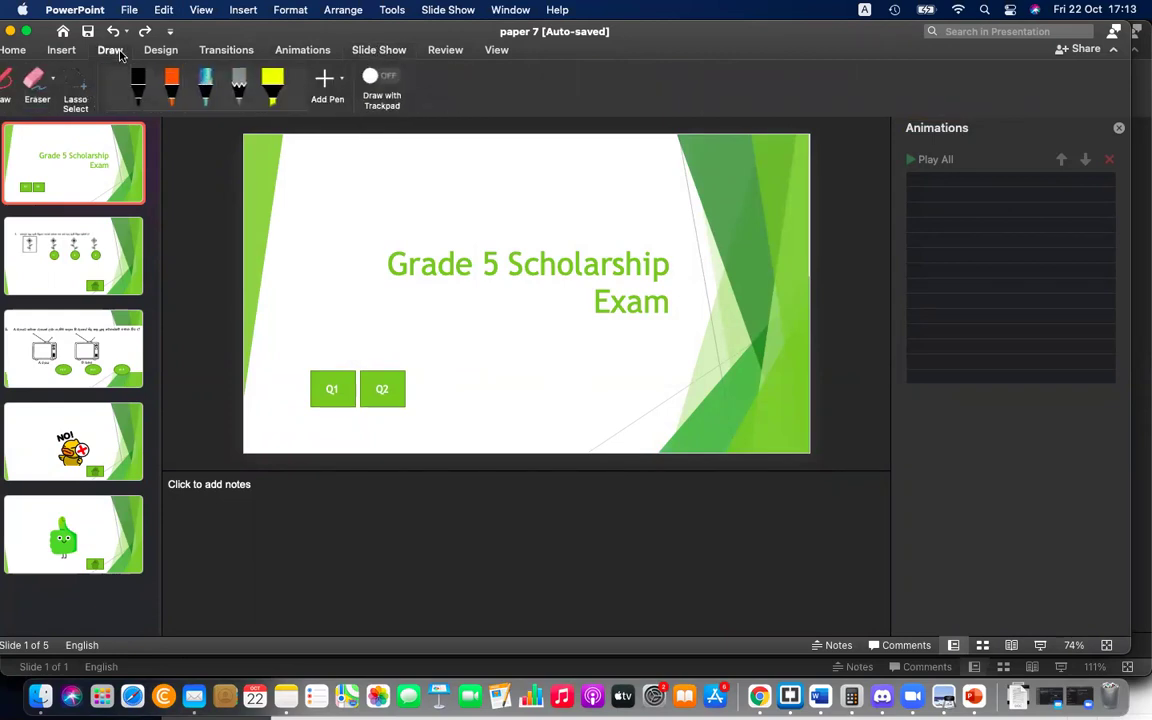
click(1119, 130)
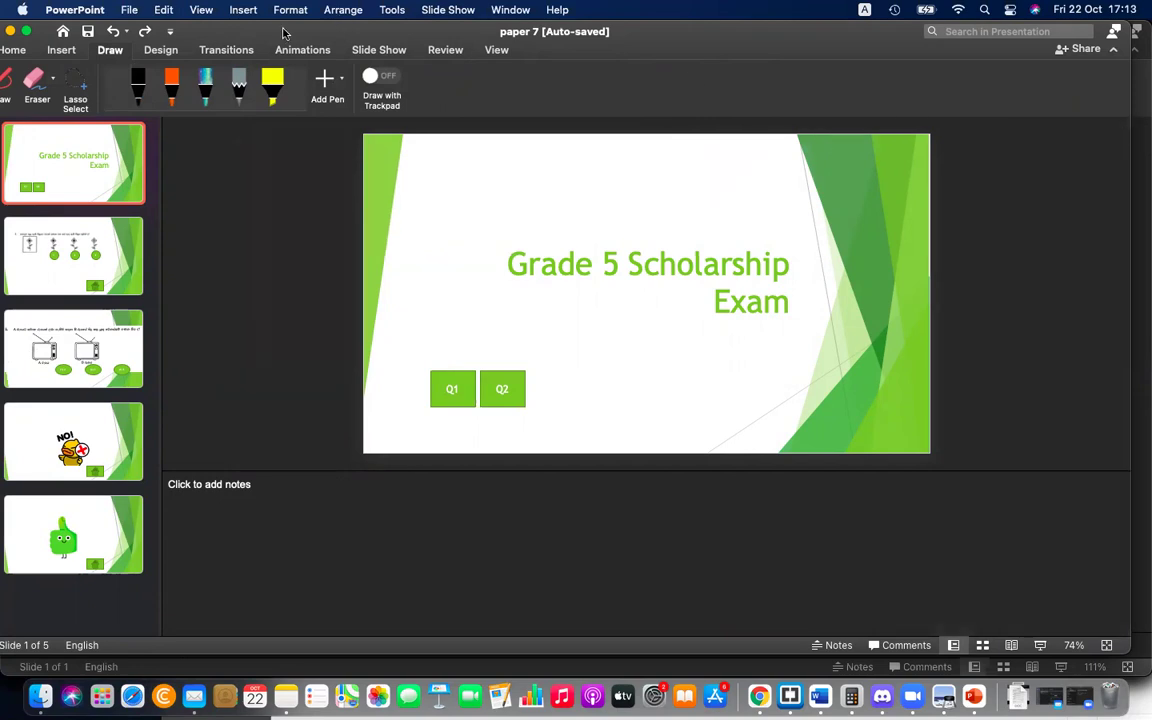
mouse_move(258, 33)
mouse_down()
mouse_move(322, 31)
mouse_move(303, 33)
mouse_up()
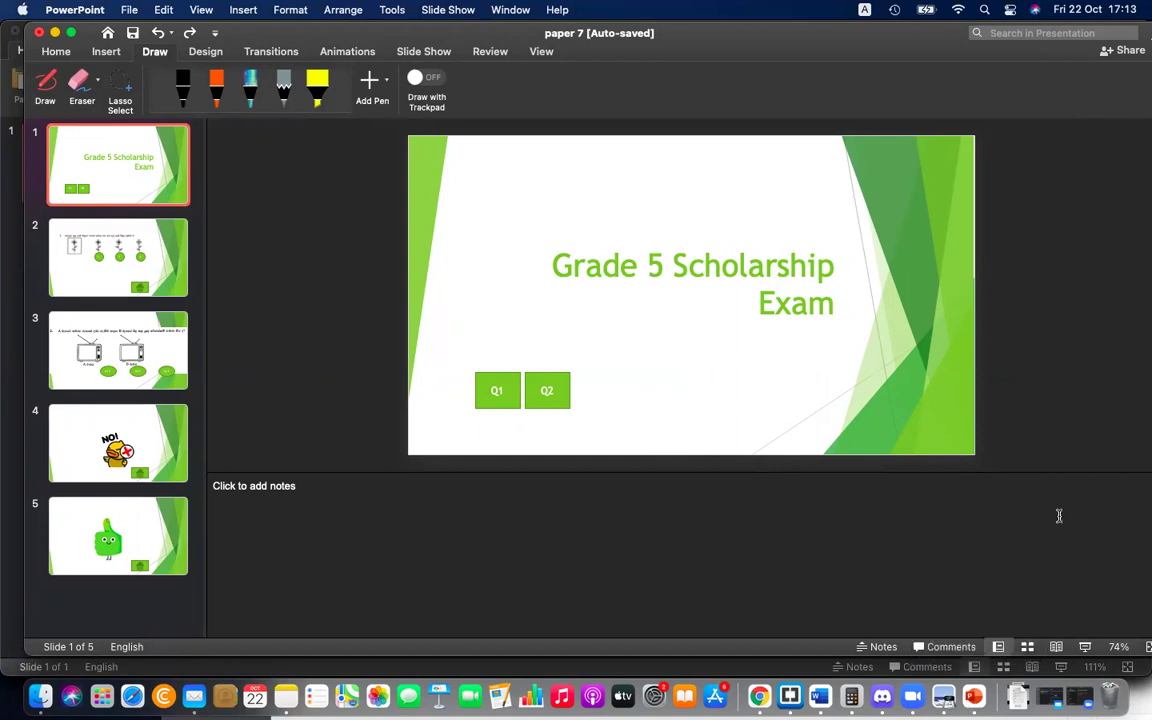
click(1086, 649)
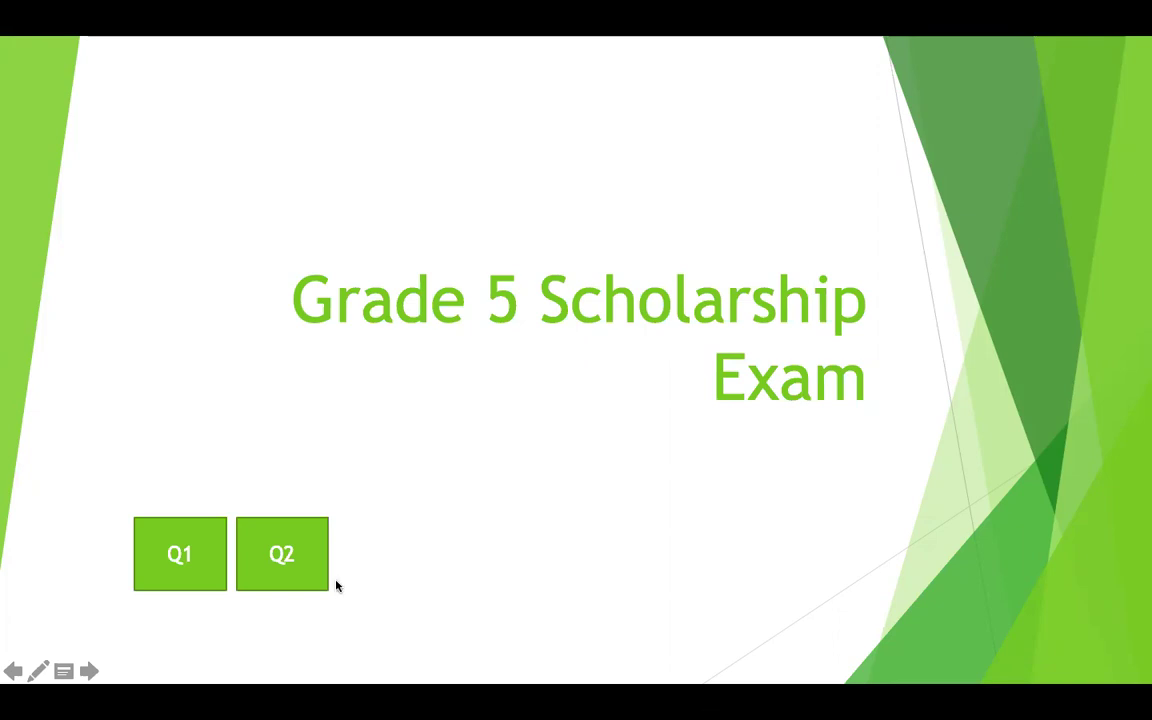
click(180, 560)
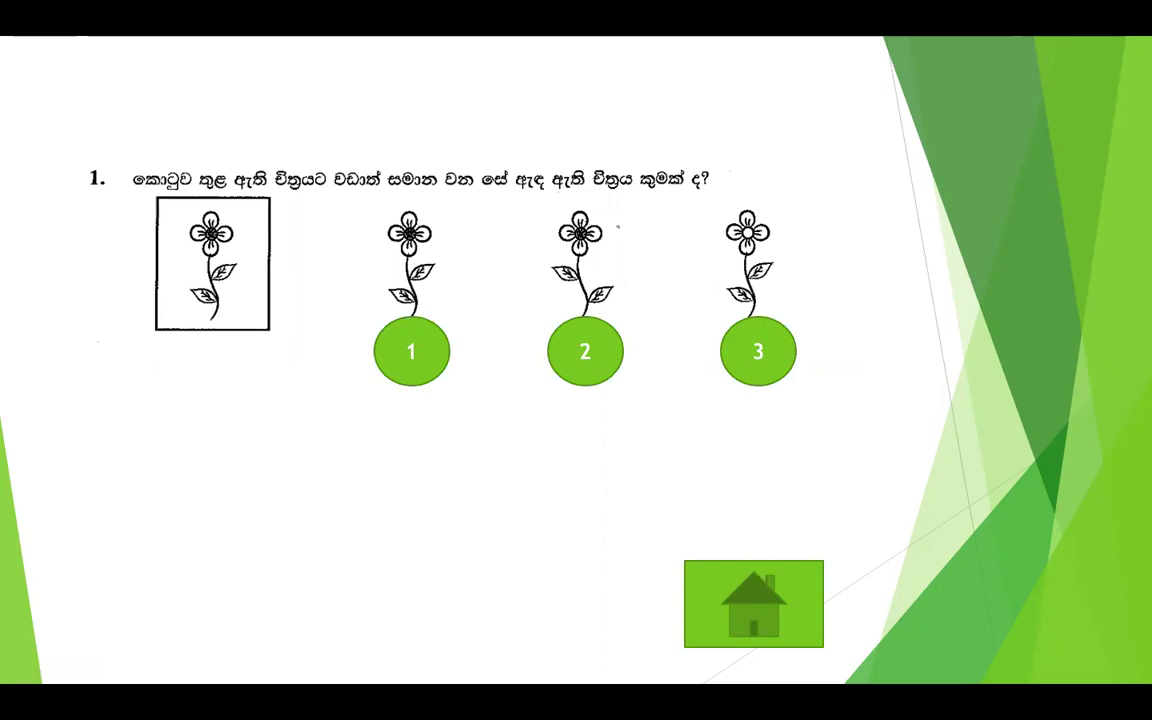
click(756, 354)
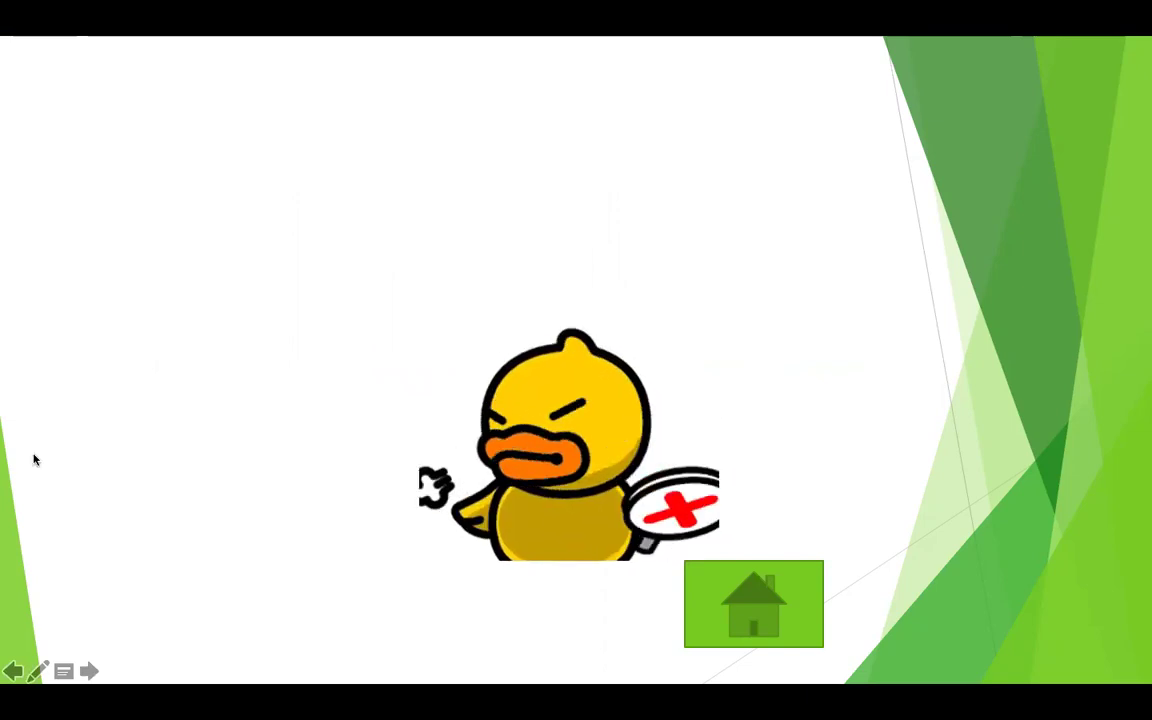
click(13, 672)
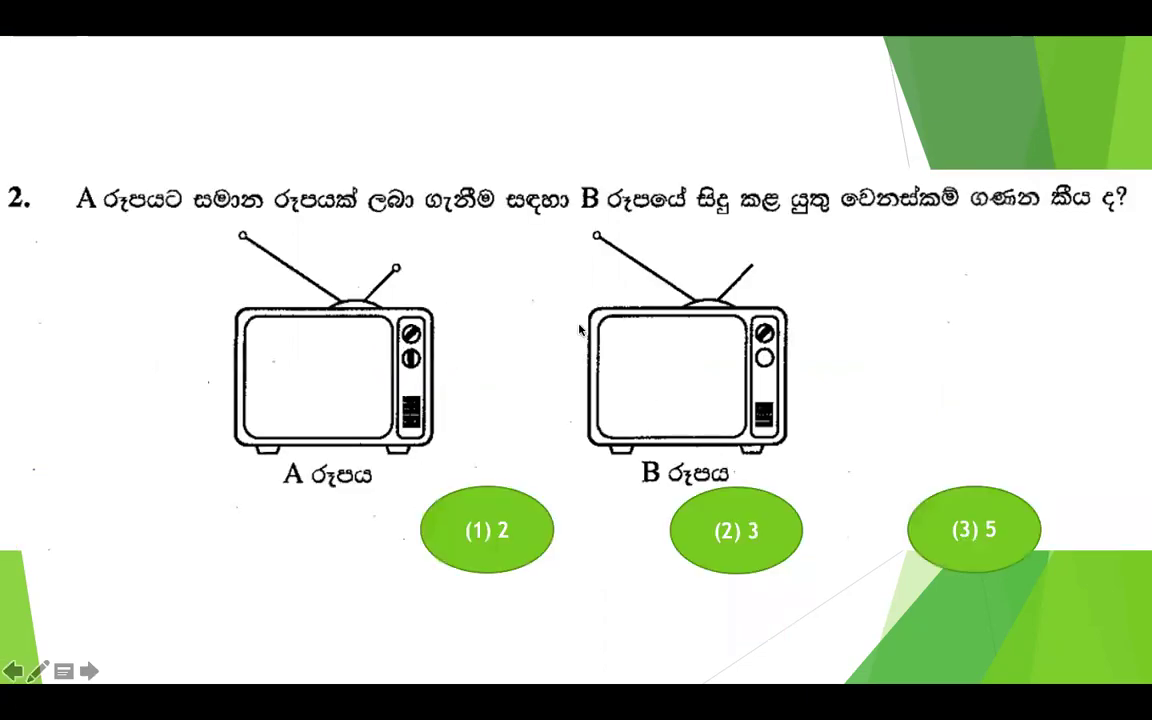
key(Left)
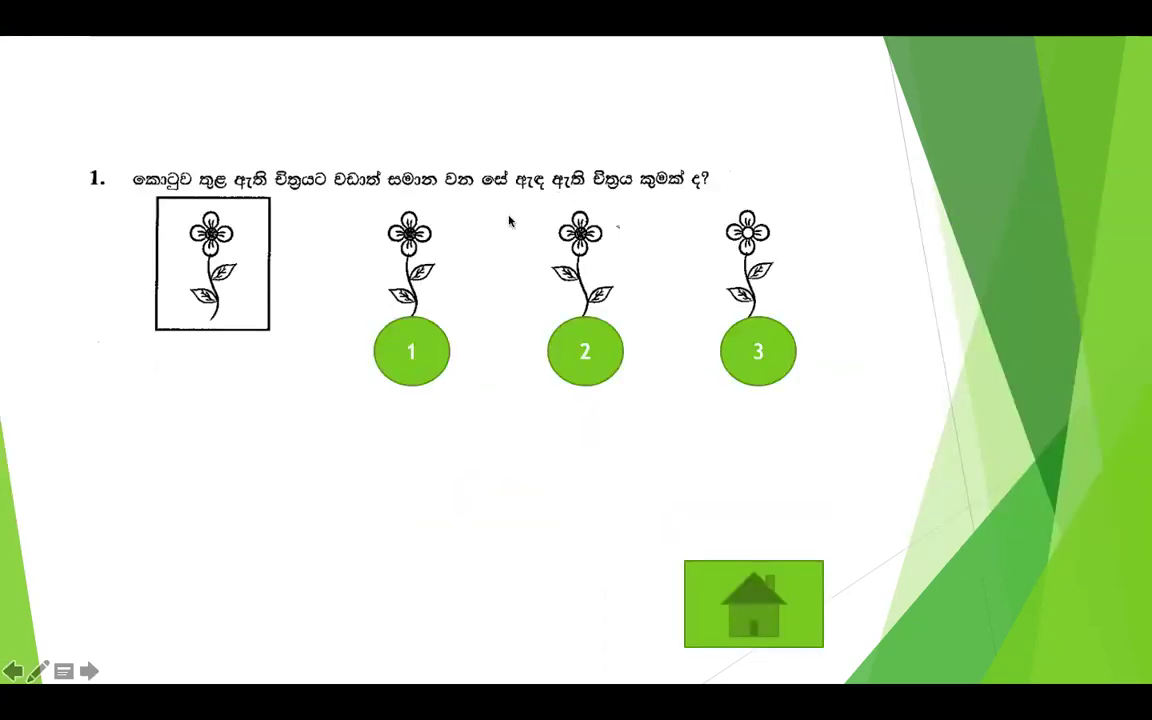
click(580, 360)
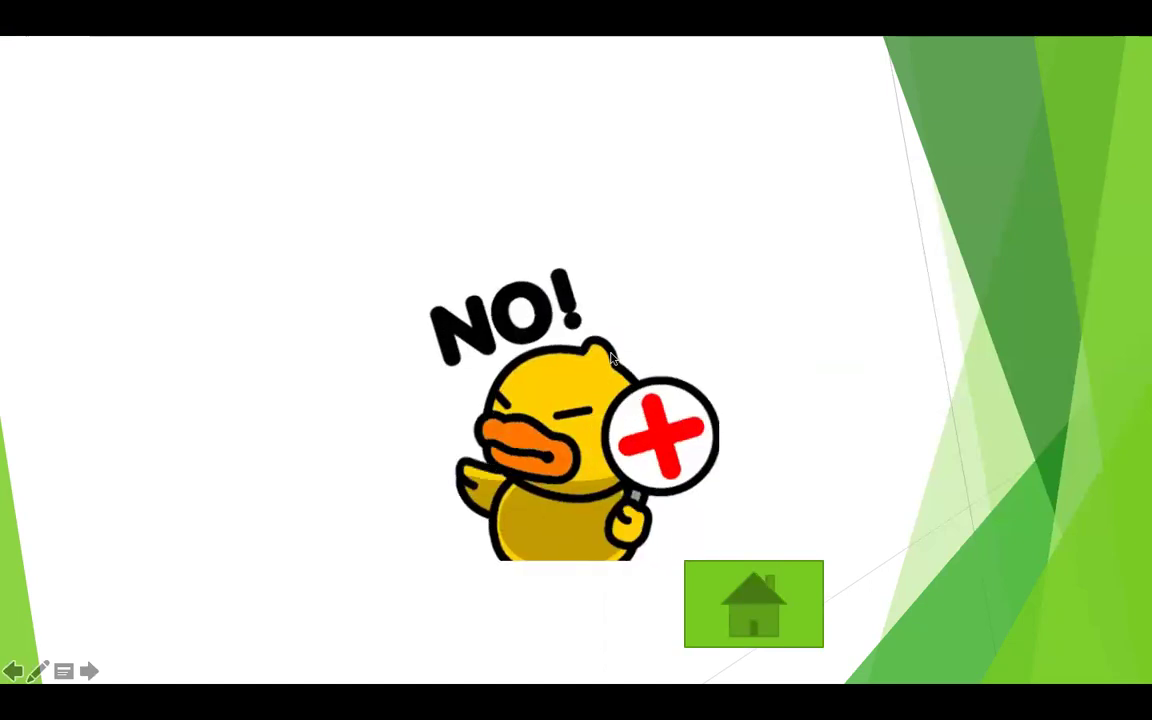
click(12, 673)
click(11, 676)
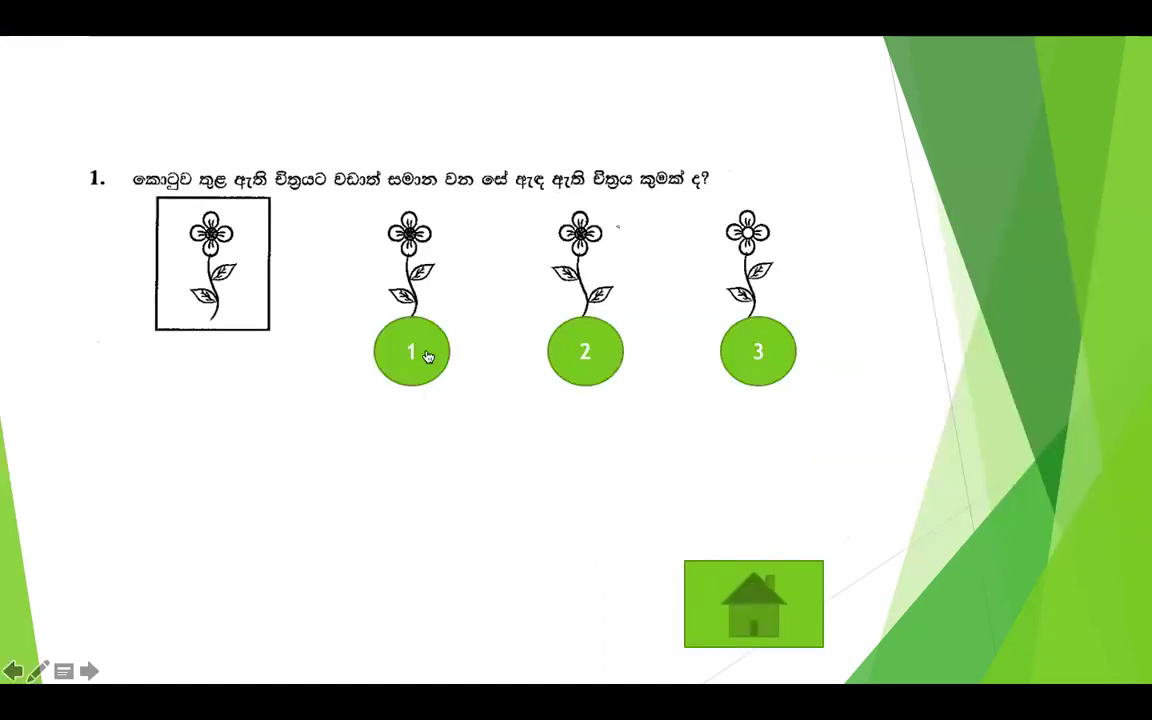
click(429, 357)
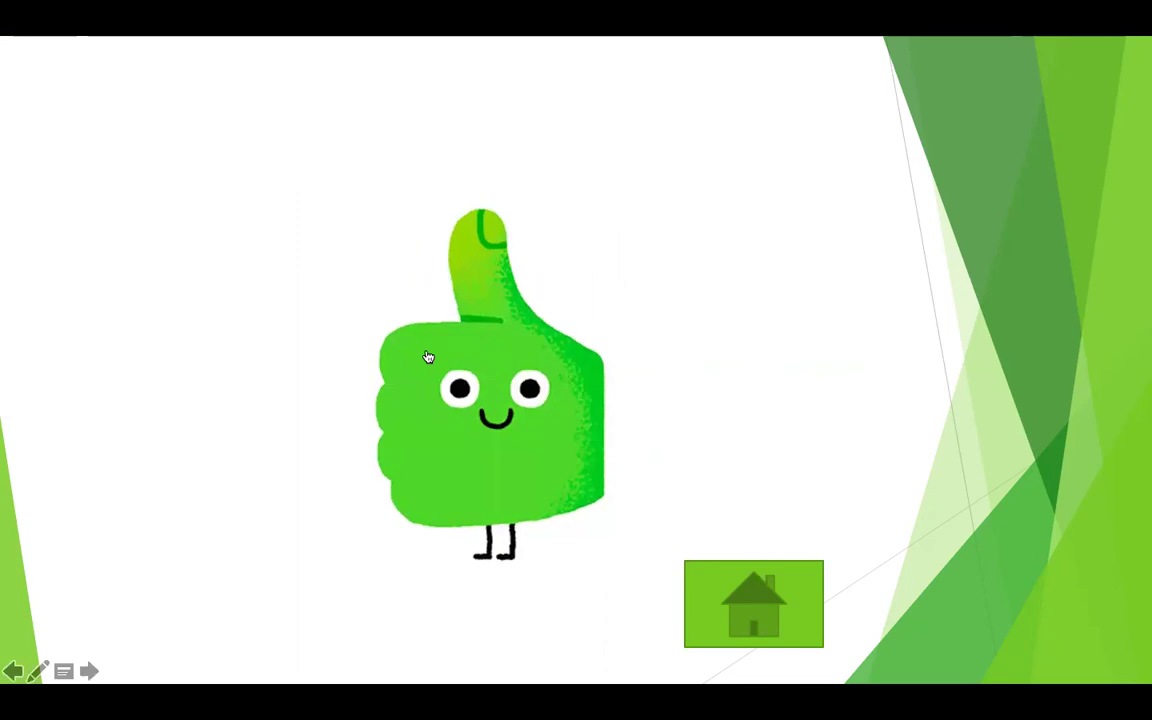
click(754, 609)
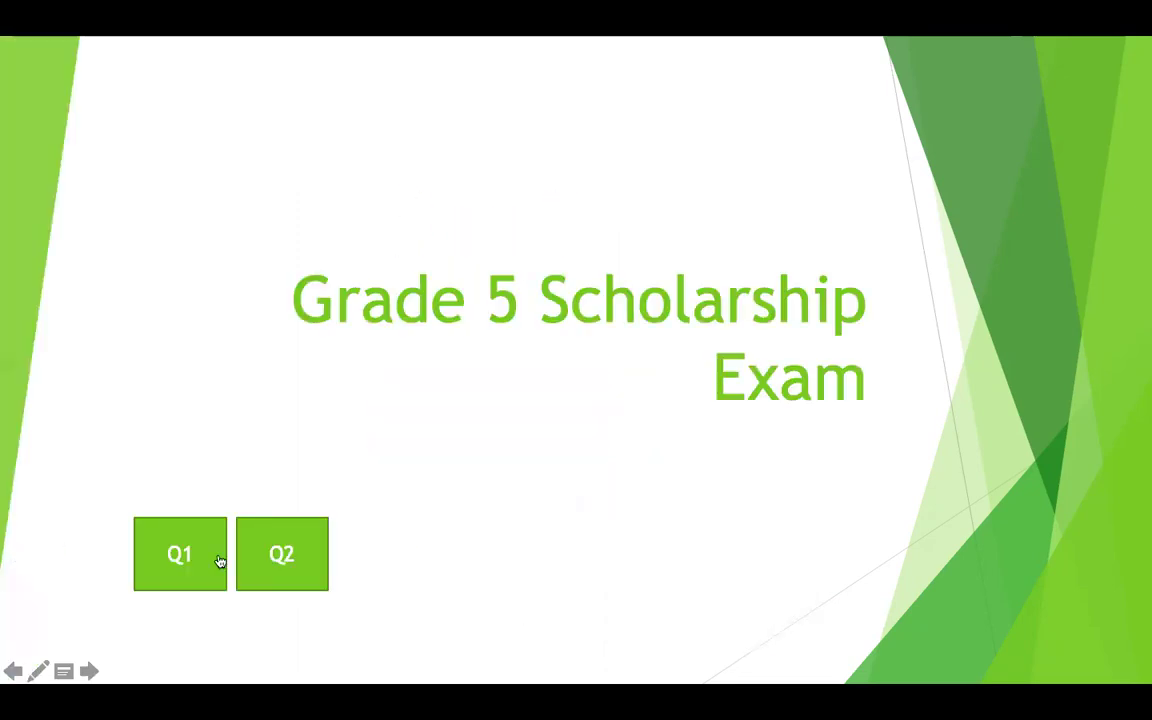
click(261, 556)
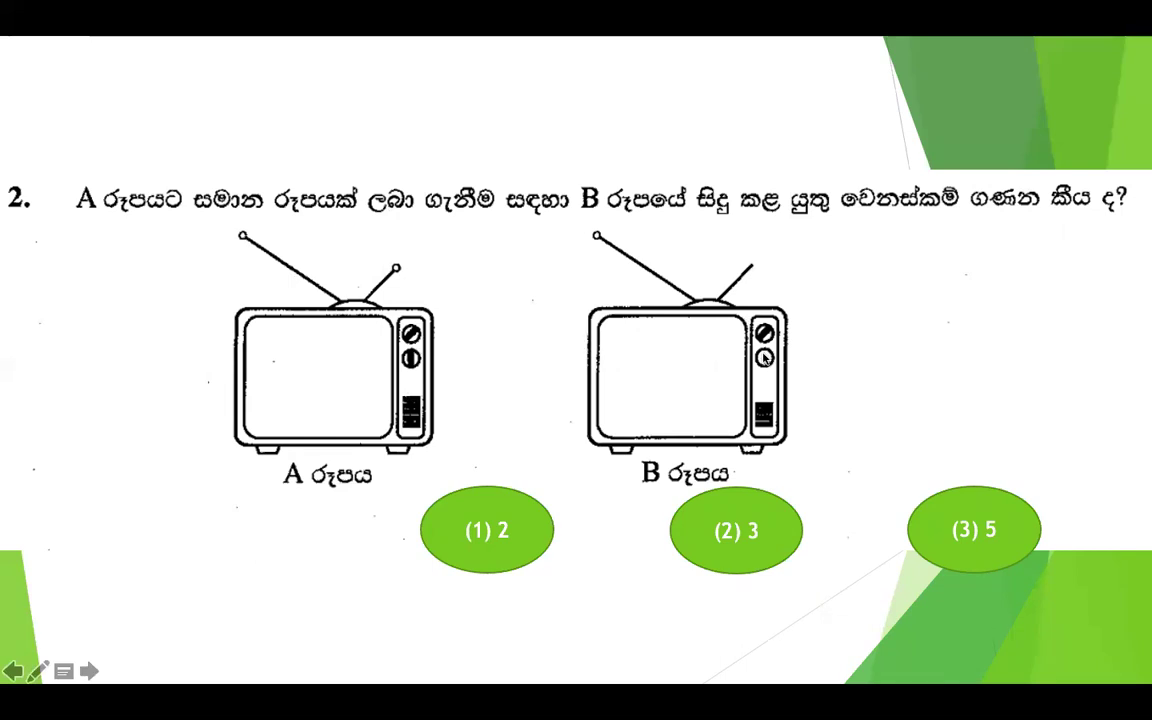
click(497, 530)
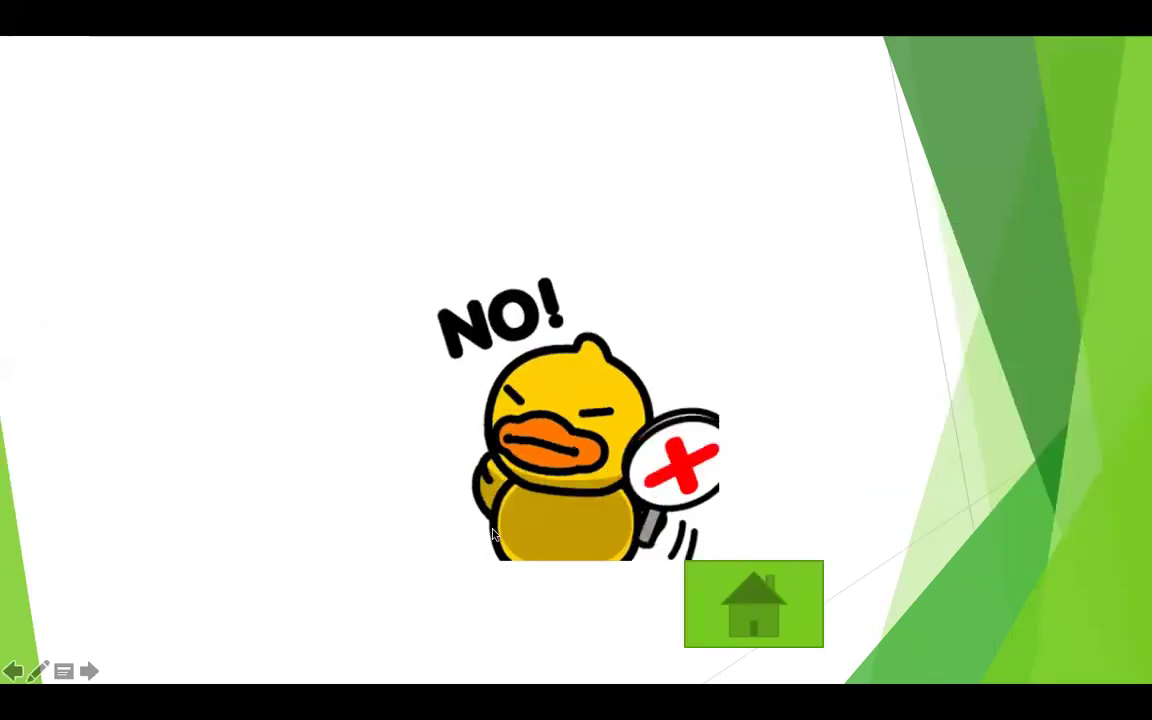
click(700, 604)
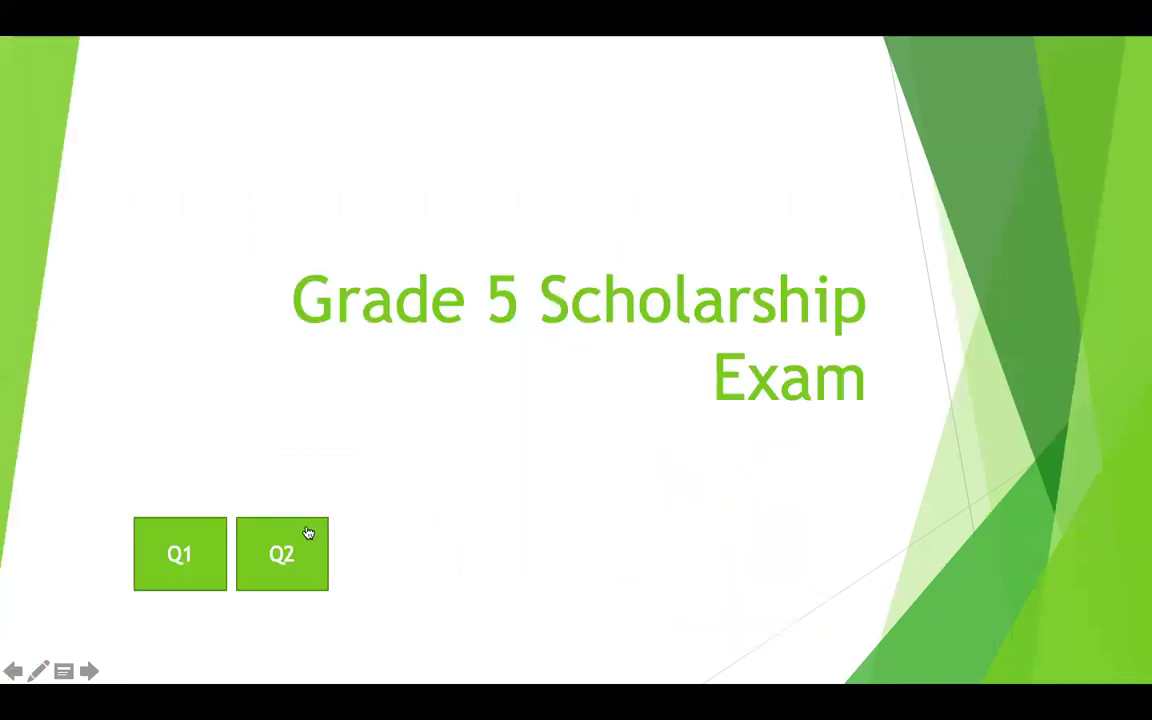
click(310, 538)
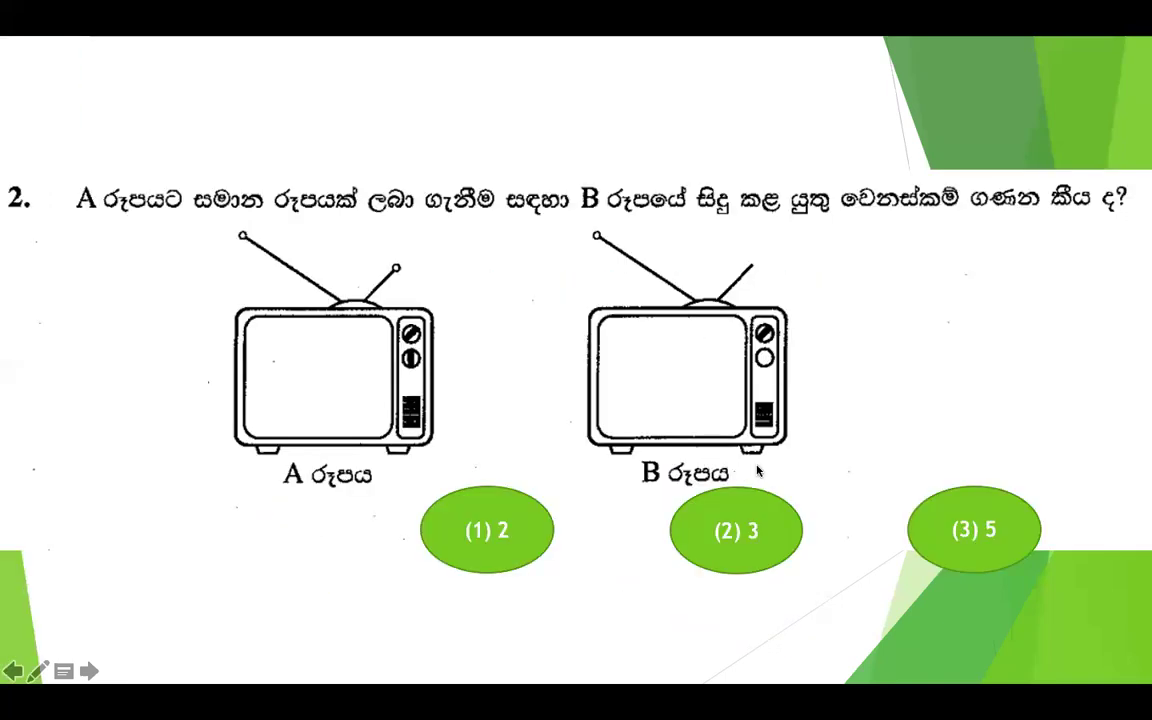
click(766, 527)
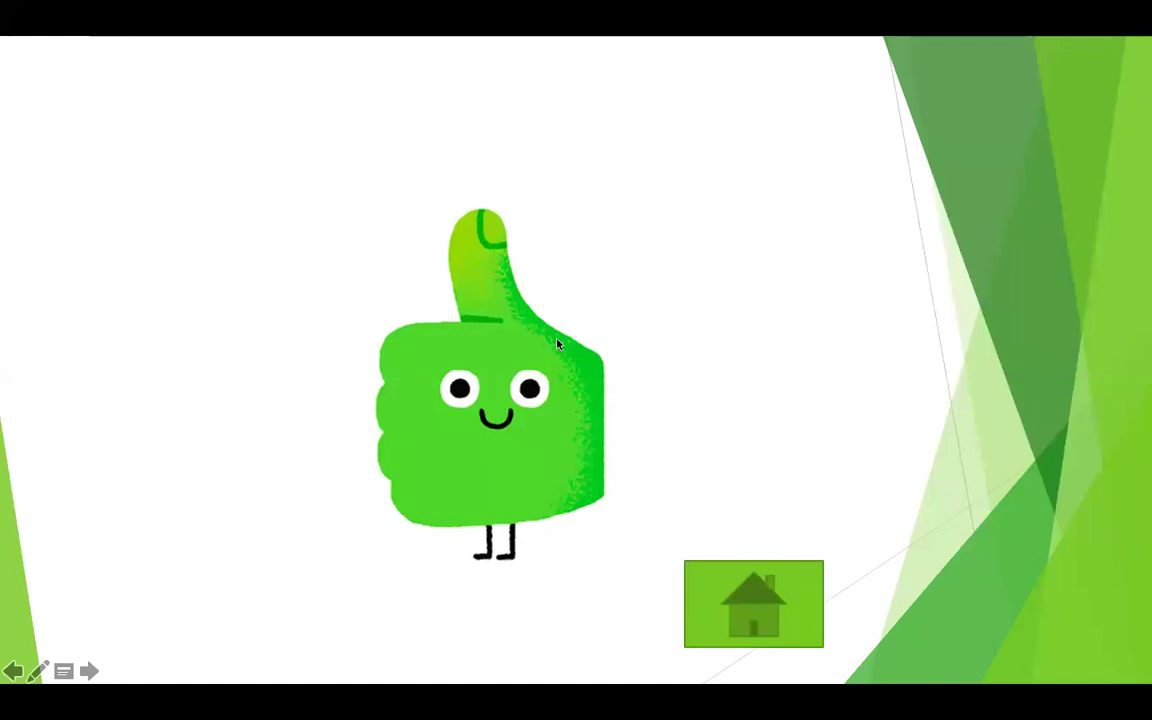
click(733, 590)
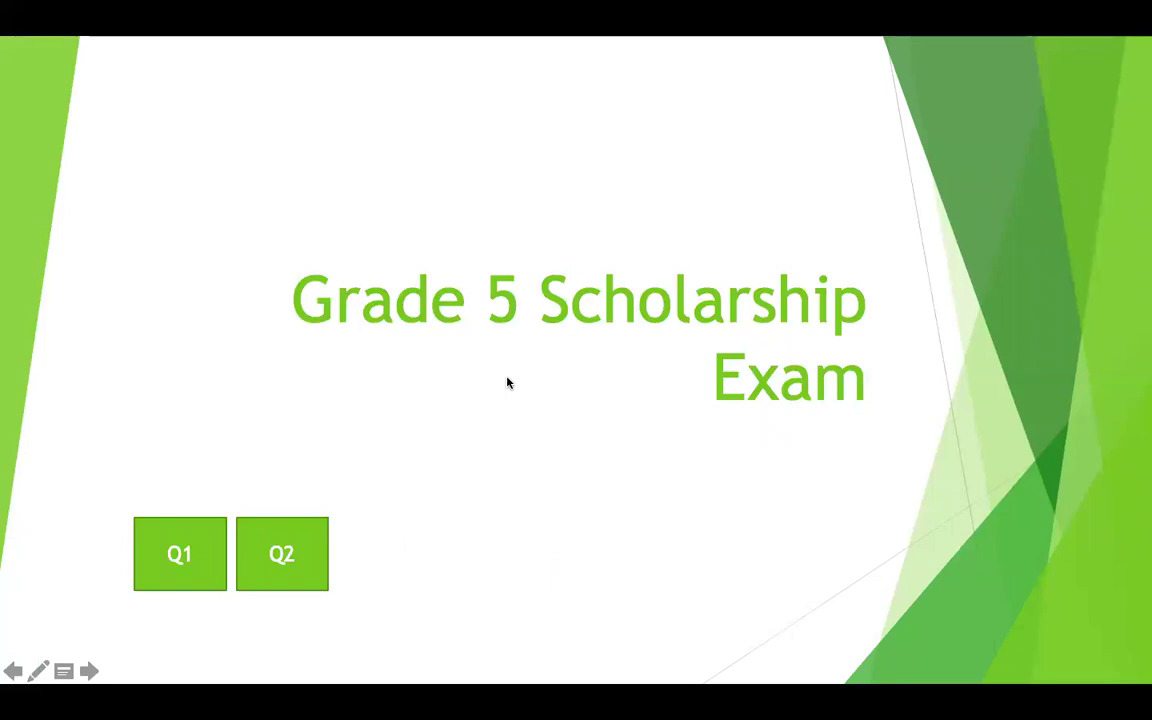
key(Escape)
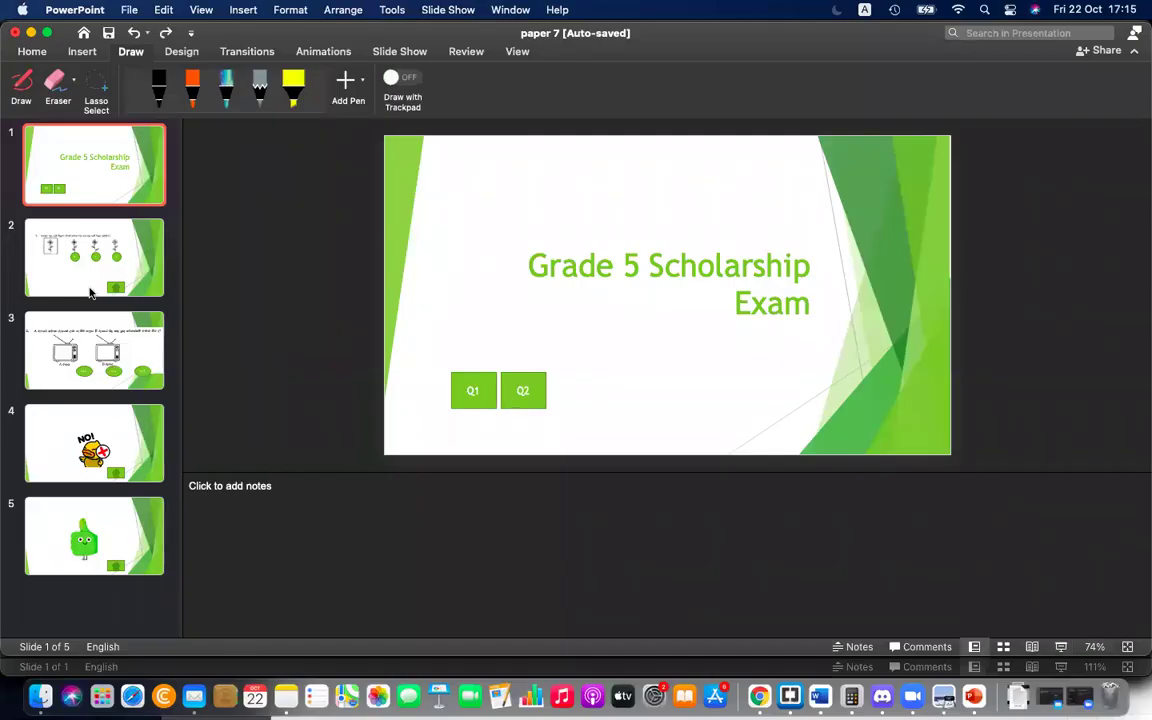
Step past slides 2 and 3 to show the NO! duck slide 4 in the editor
click(81, 259)
click(106, 355)
click(104, 420)
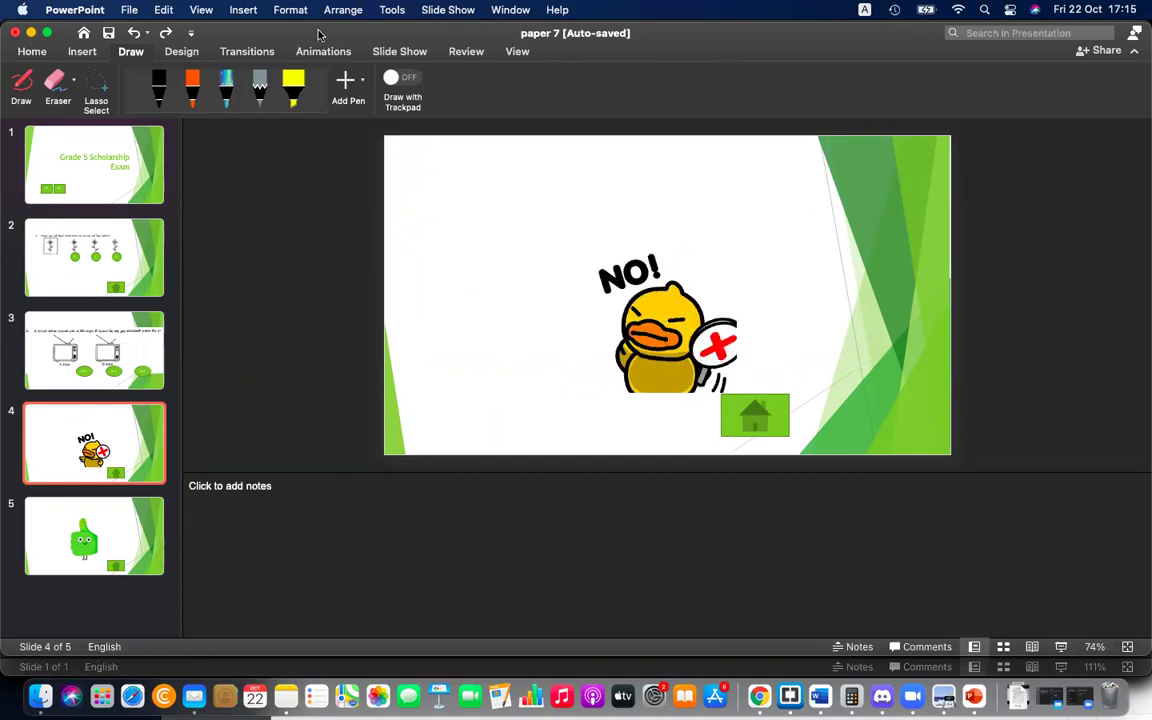
drag(316, 35, 316, 53)
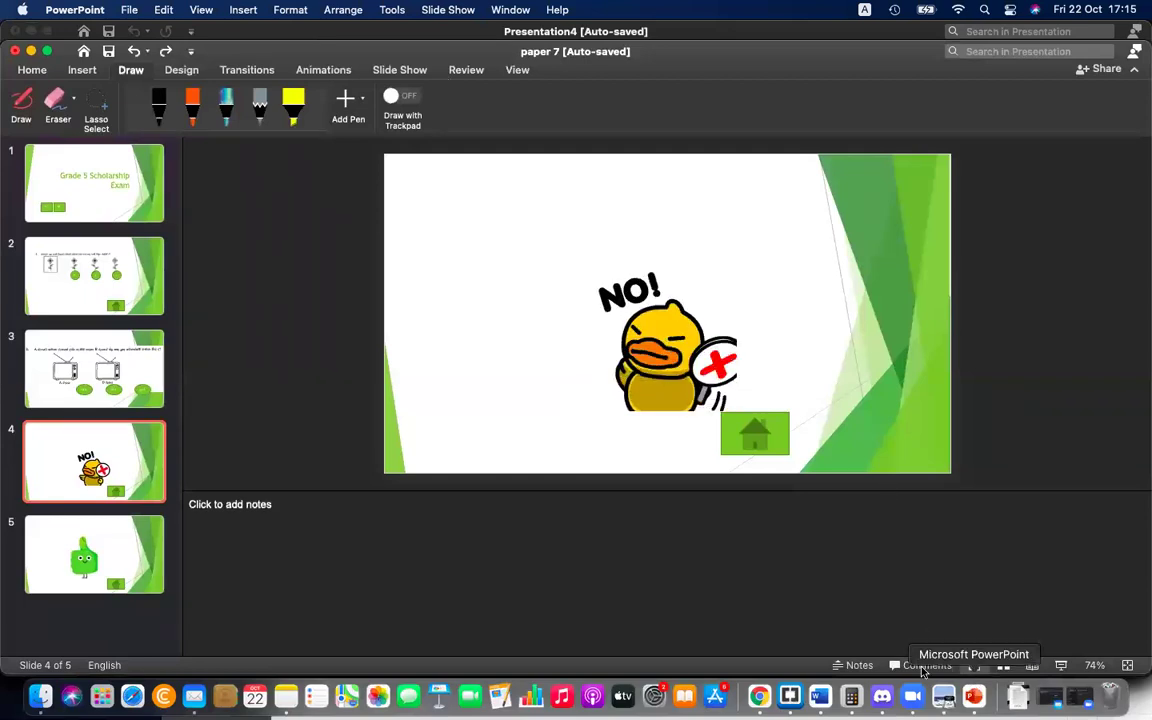
Create a new blank presentation and delete its title placeholder
click(130, 9)
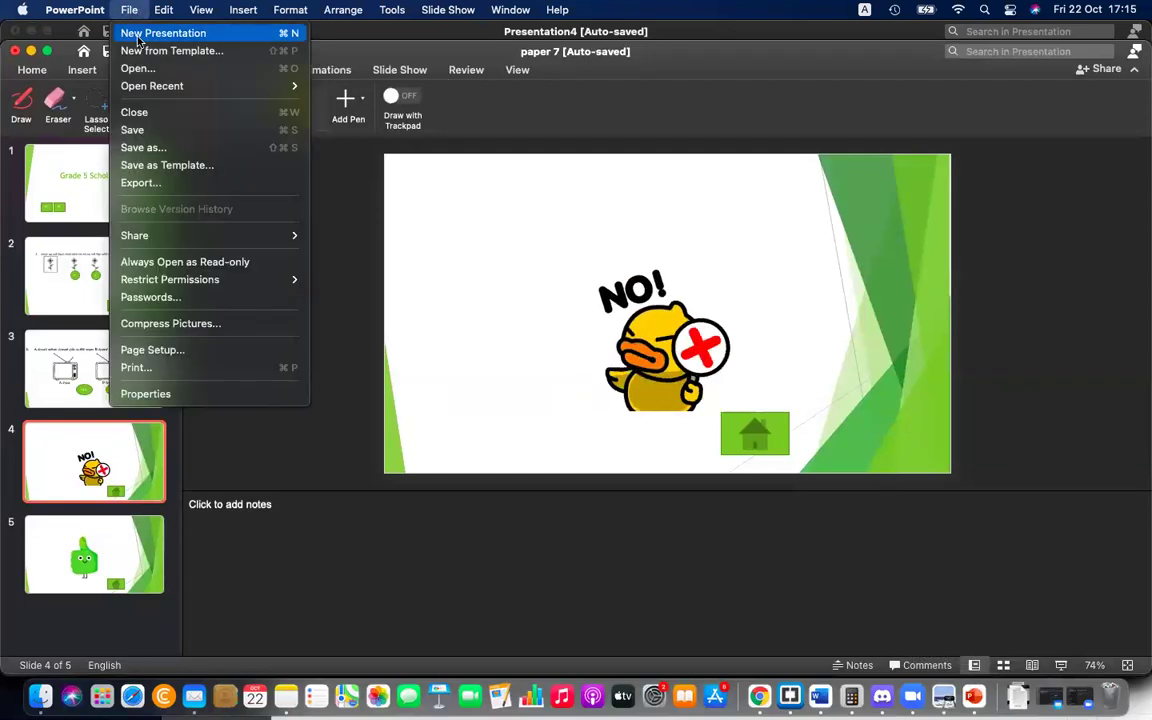
click(130, 9)
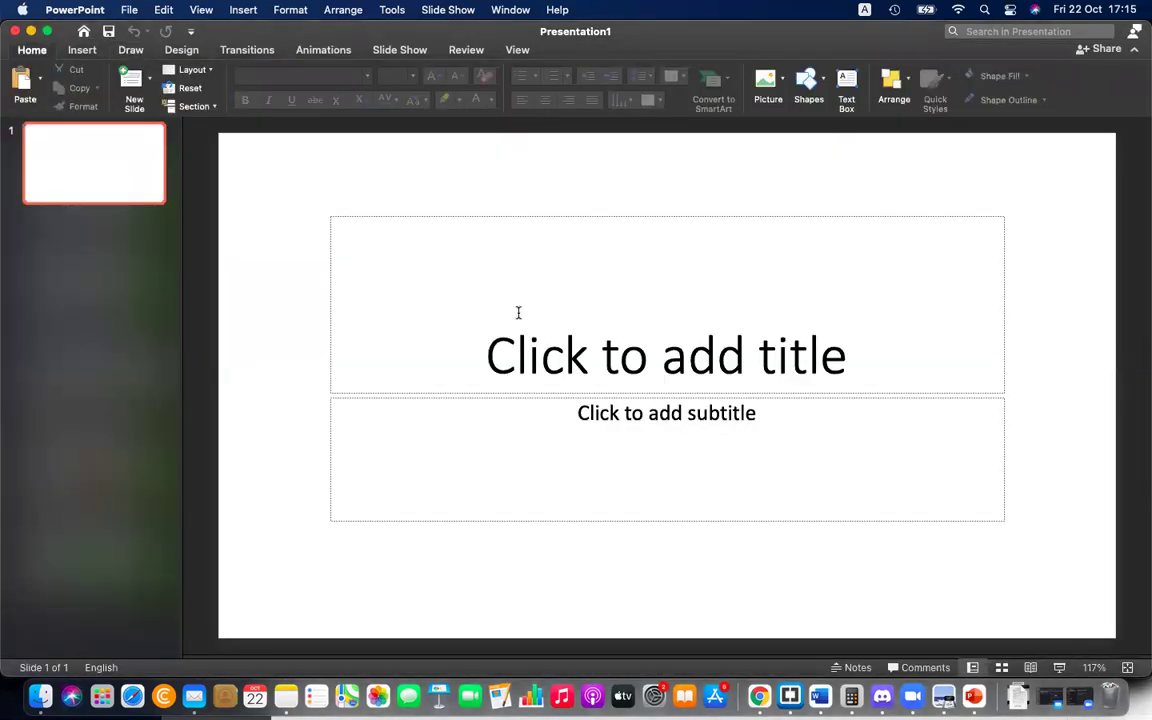
click(518, 313)
click(546, 213)
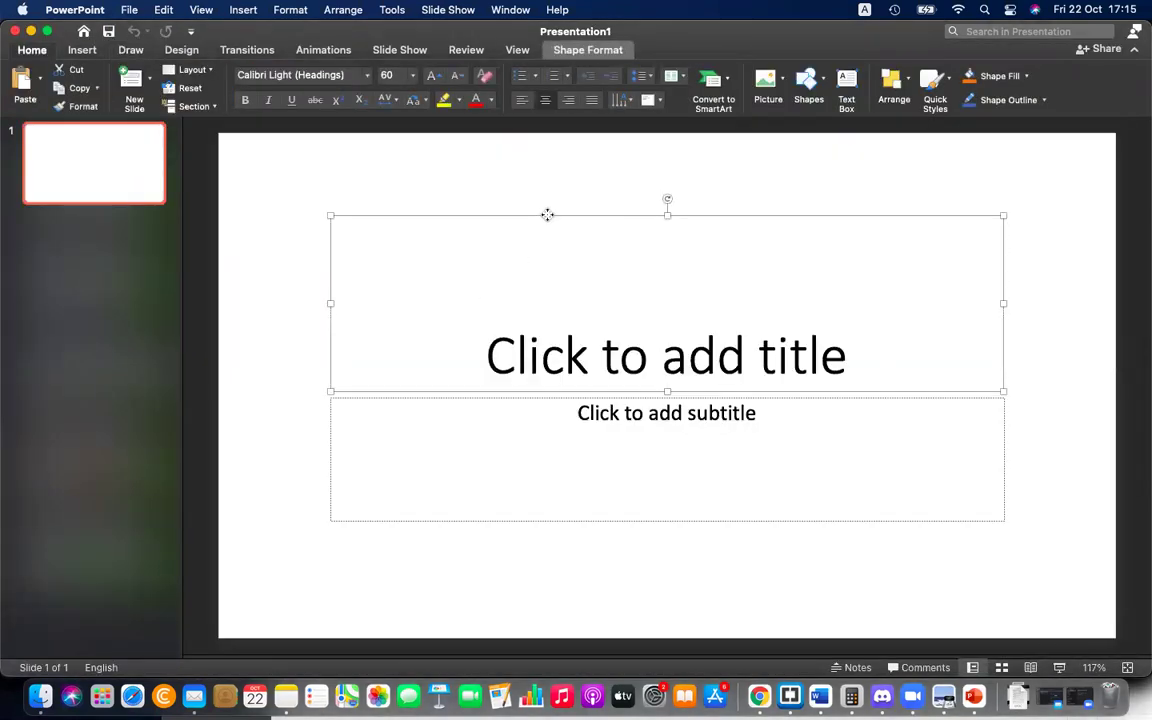
key(Delete)
Delete the subtitle placeholder to leave the slide blank, then switch to Chrome
click(533, 397)
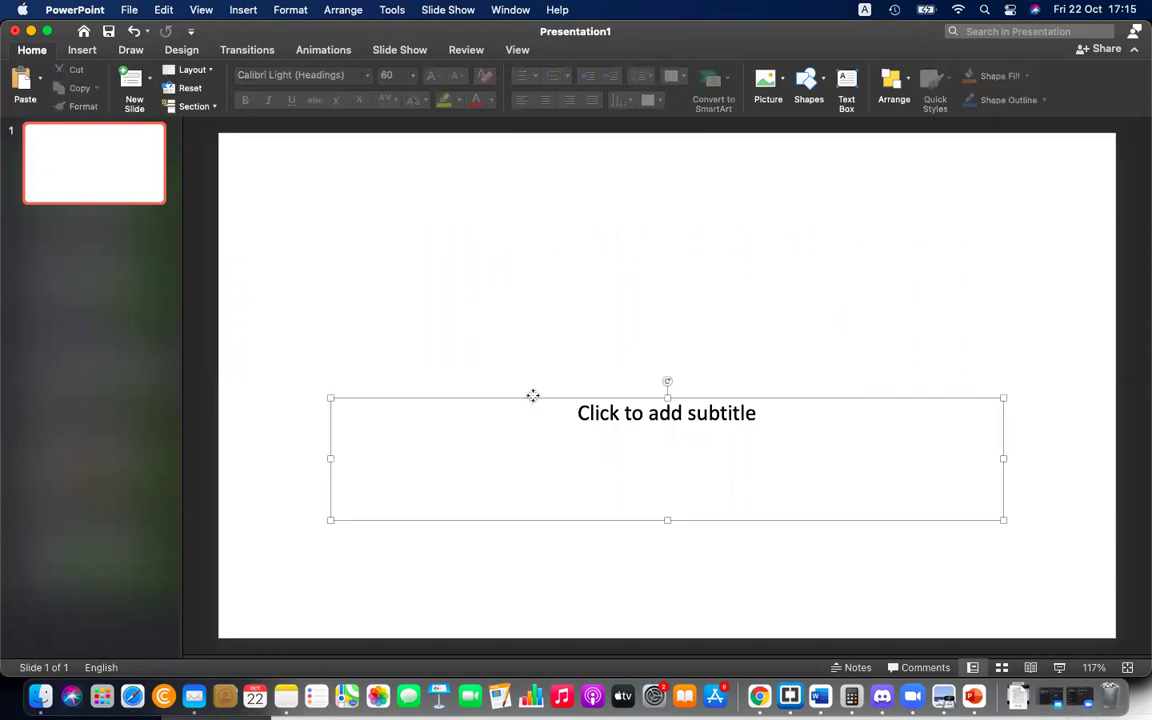
key(Delete)
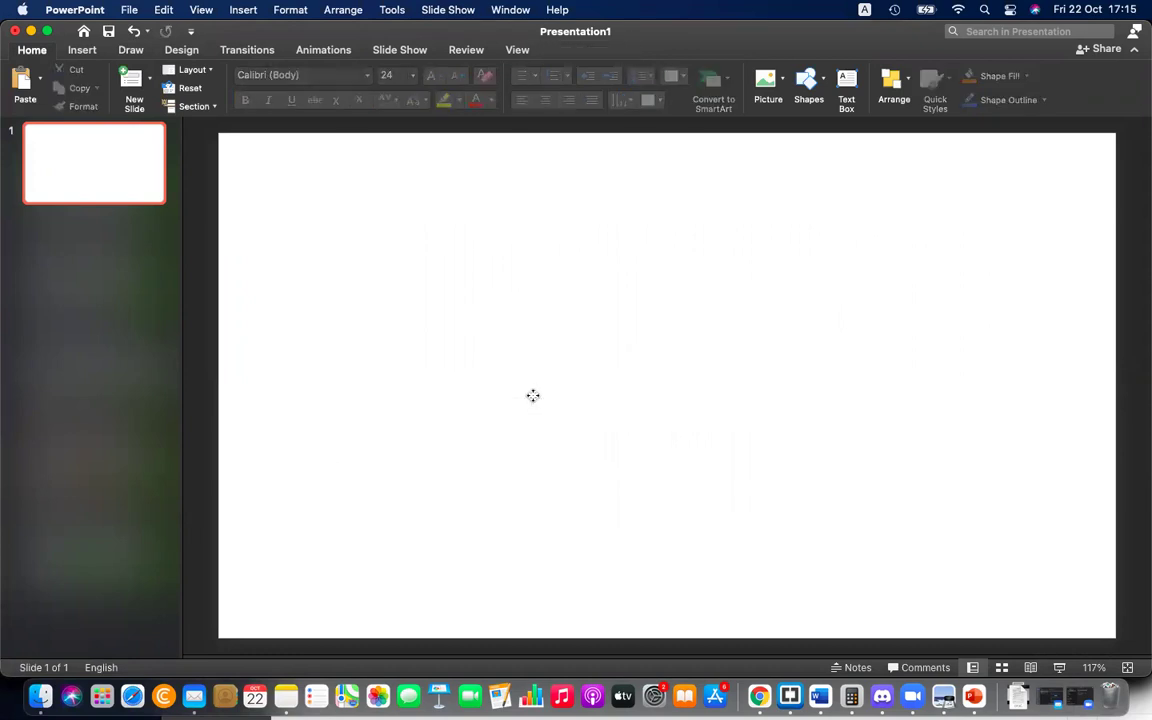
key(super+z)
key(super+z)
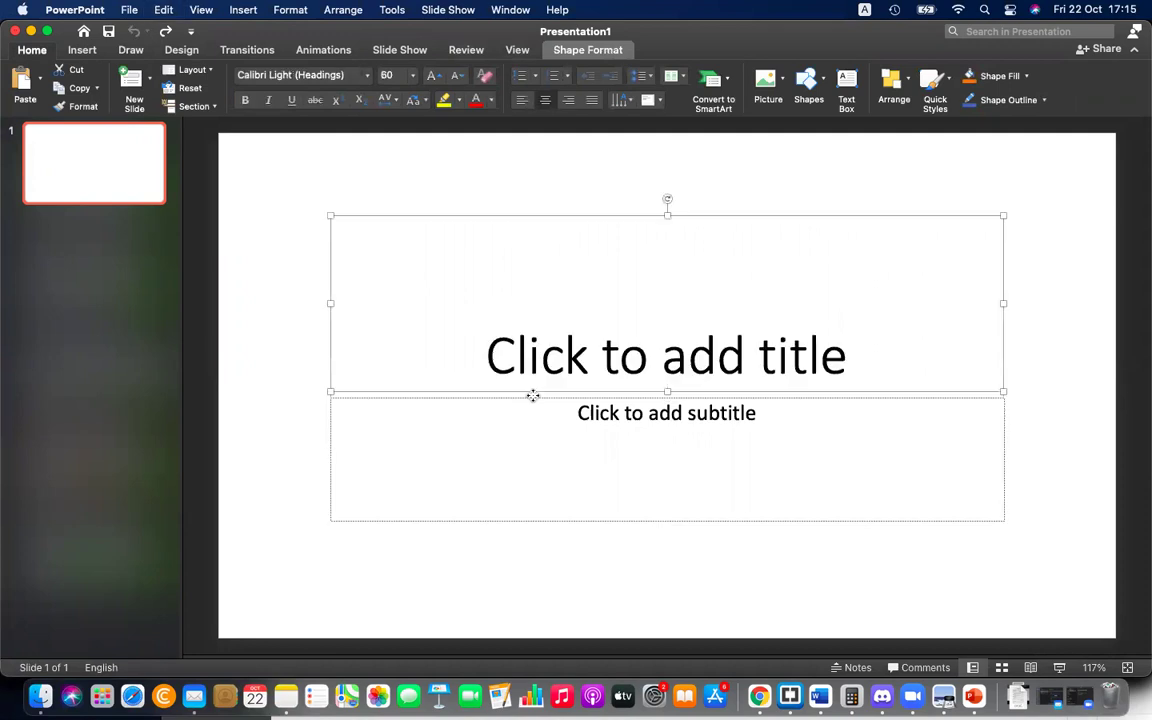
key(super+y)
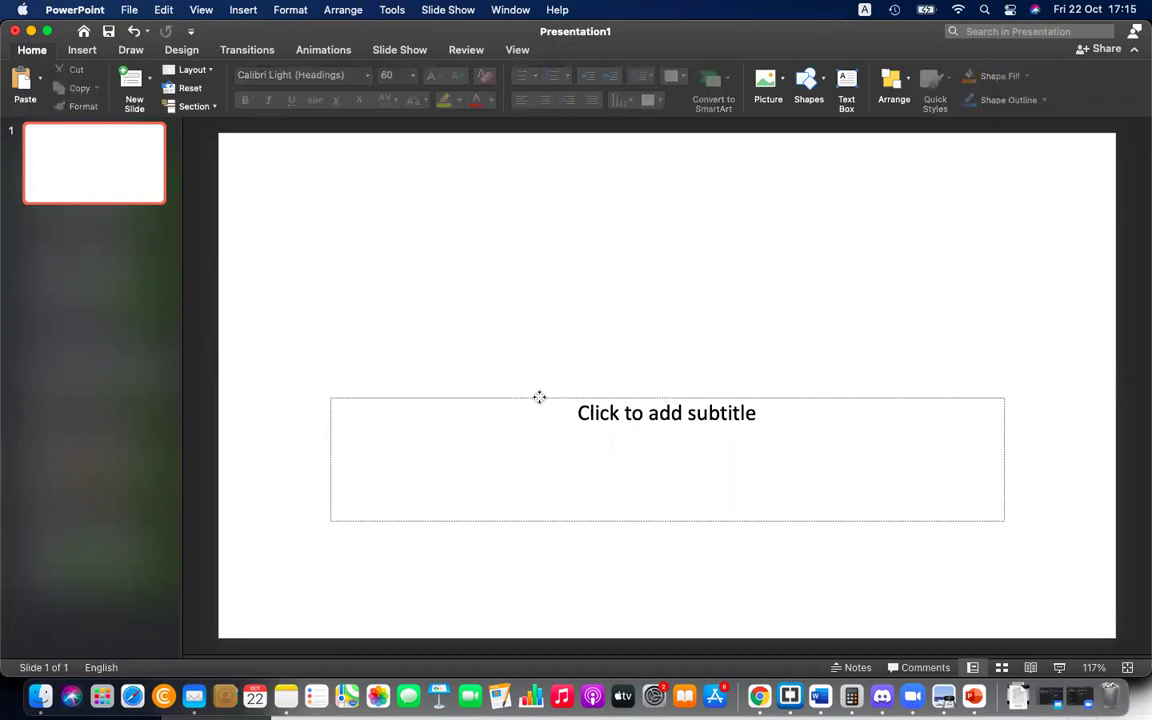
key(super+y)
key(super+Tab)
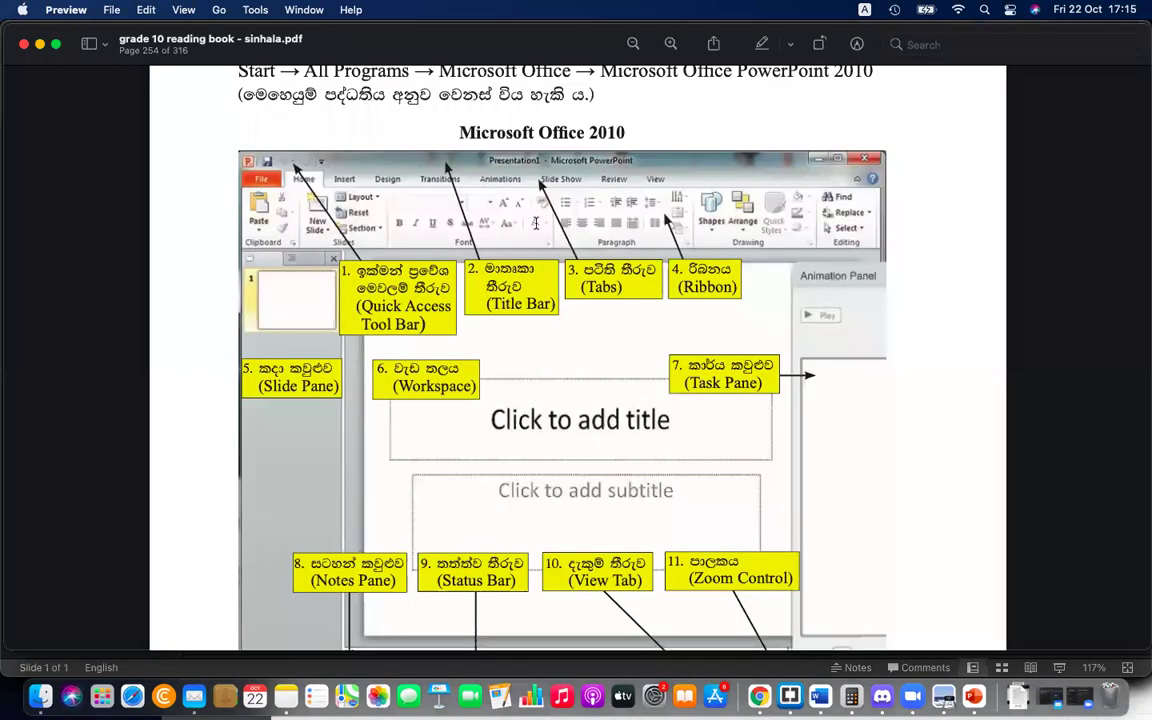
click(759, 696)
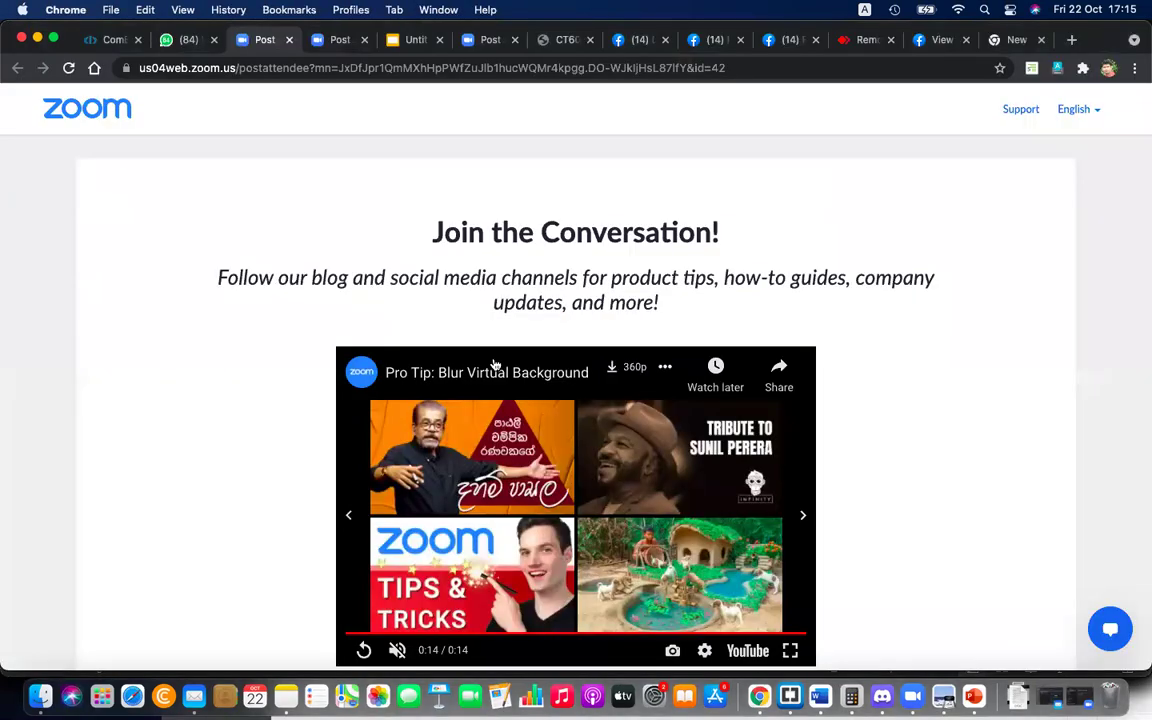
Search Google for 'ol ict sinhala medium past papers'
click(428, 68)
text(ol ict si)
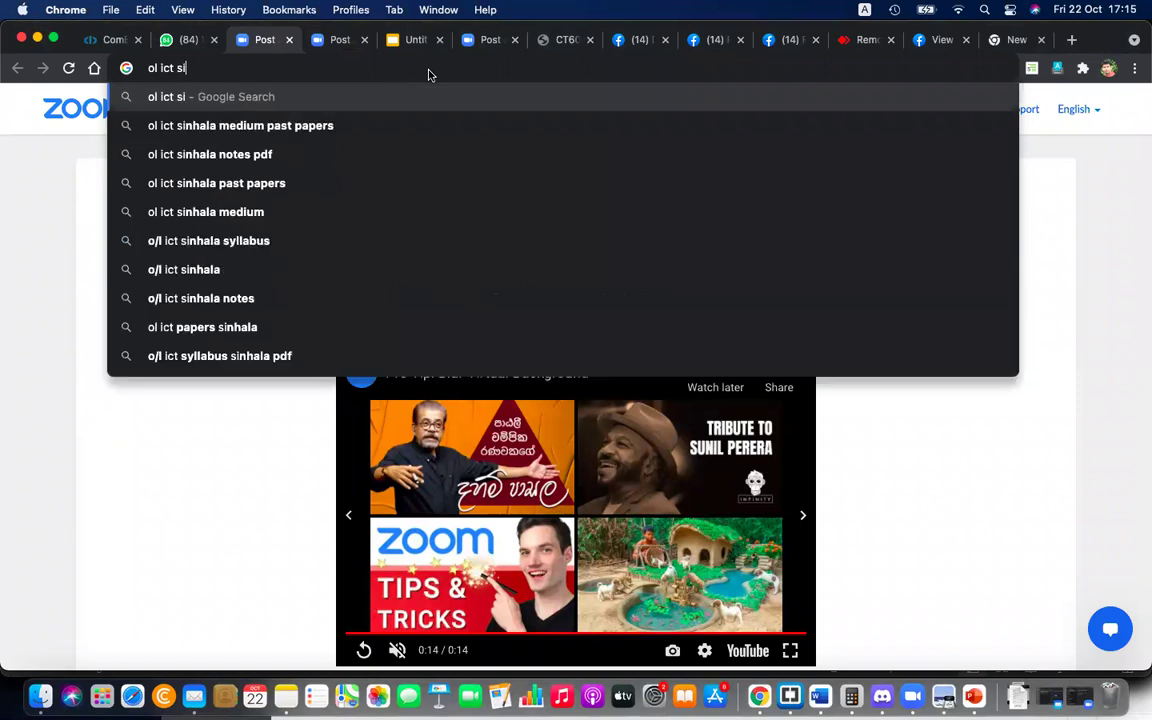
text(n)
key(Right)
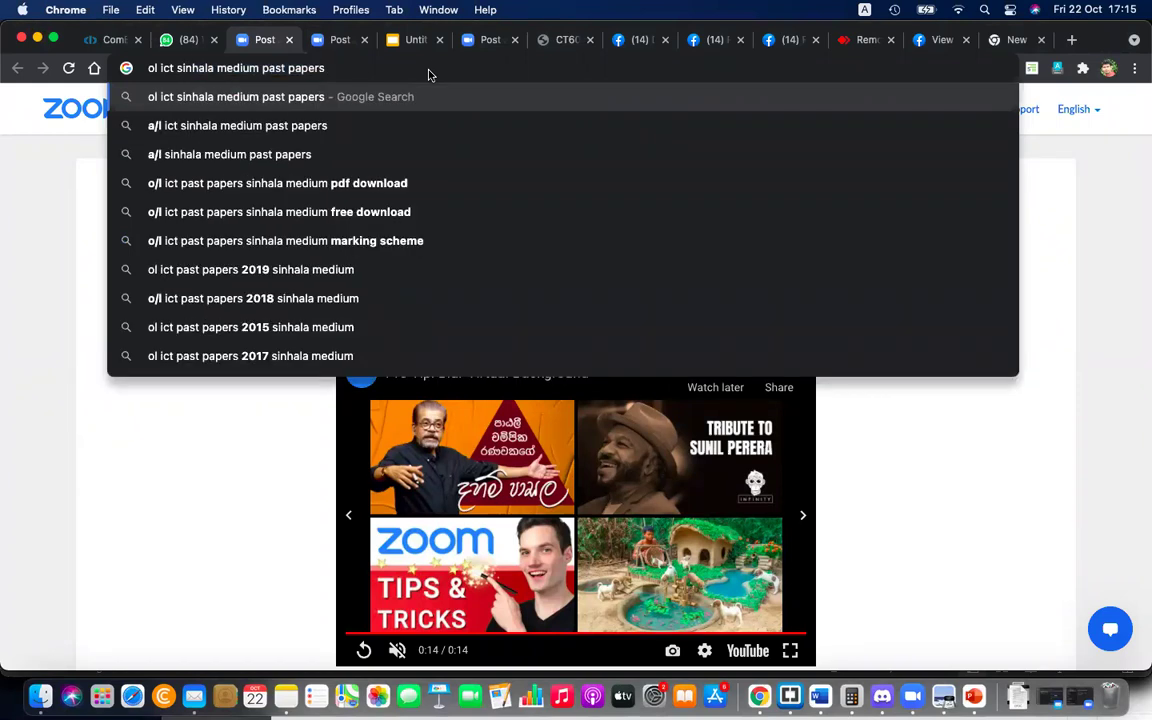
key(Return)
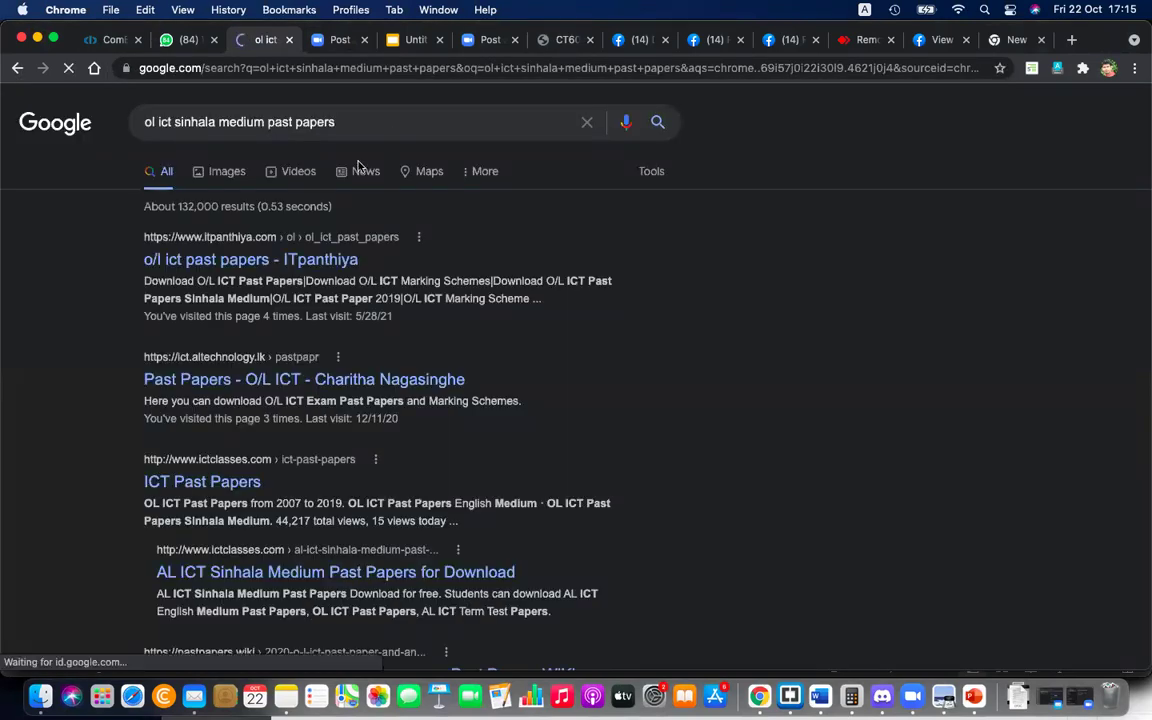
Download the 2017 Sinhala-medium paper from ITpanthiya and open it when done
click(323, 258)
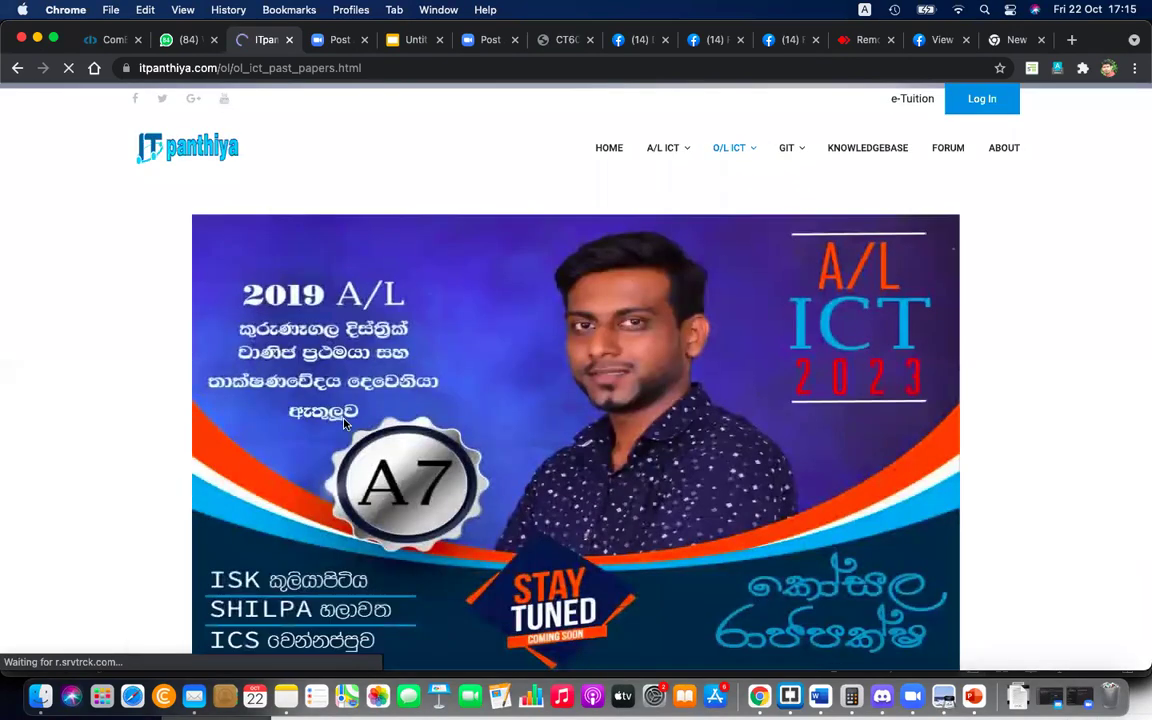
scroll(344, 424, down, 5)
scroll(344, 424, down, 5)
scroll(344, 424, up, 2)
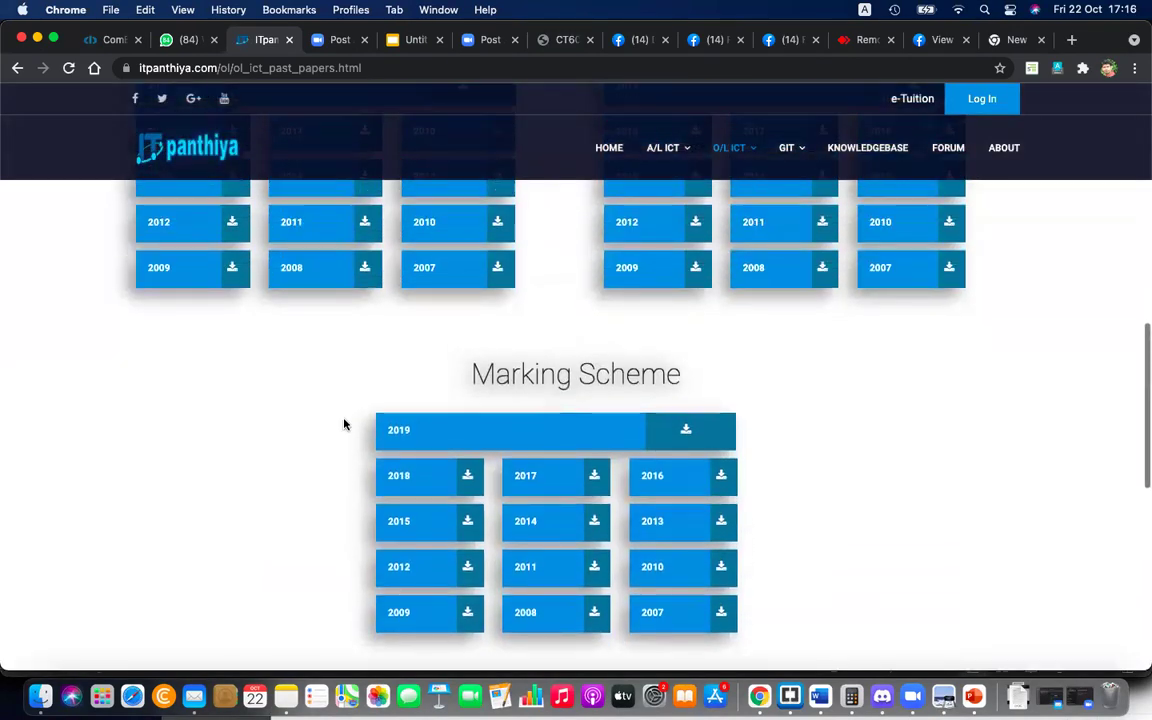
scroll(344, 424, up, 1)
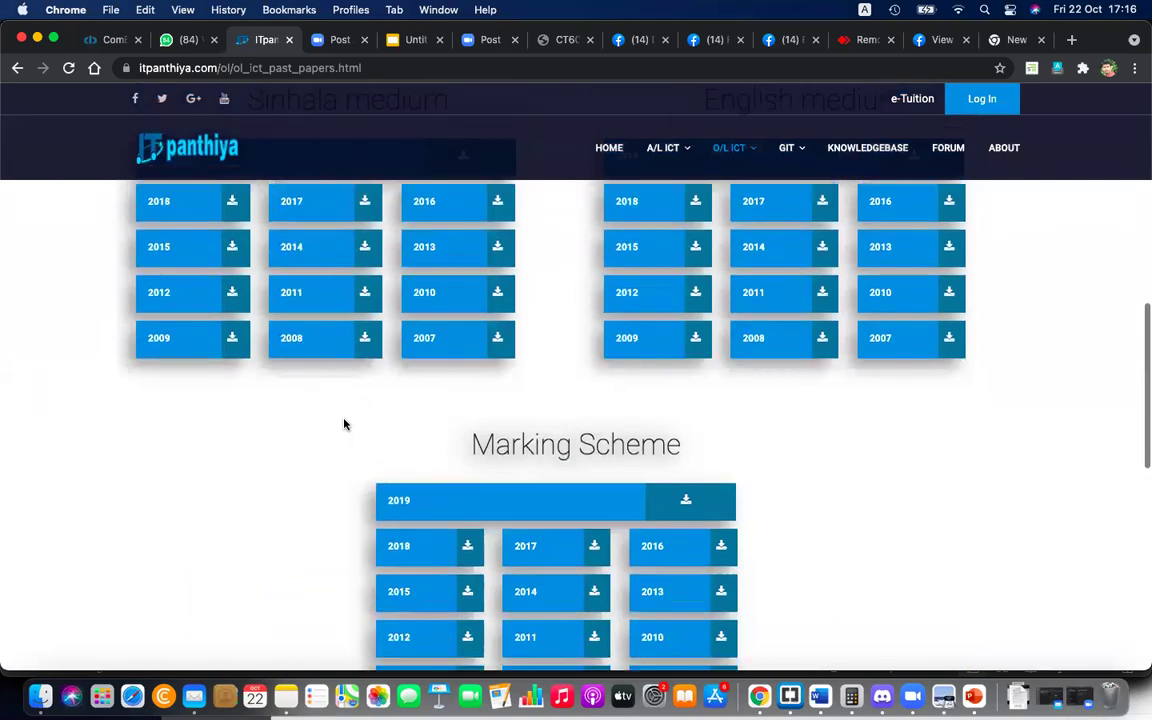
click(313, 204)
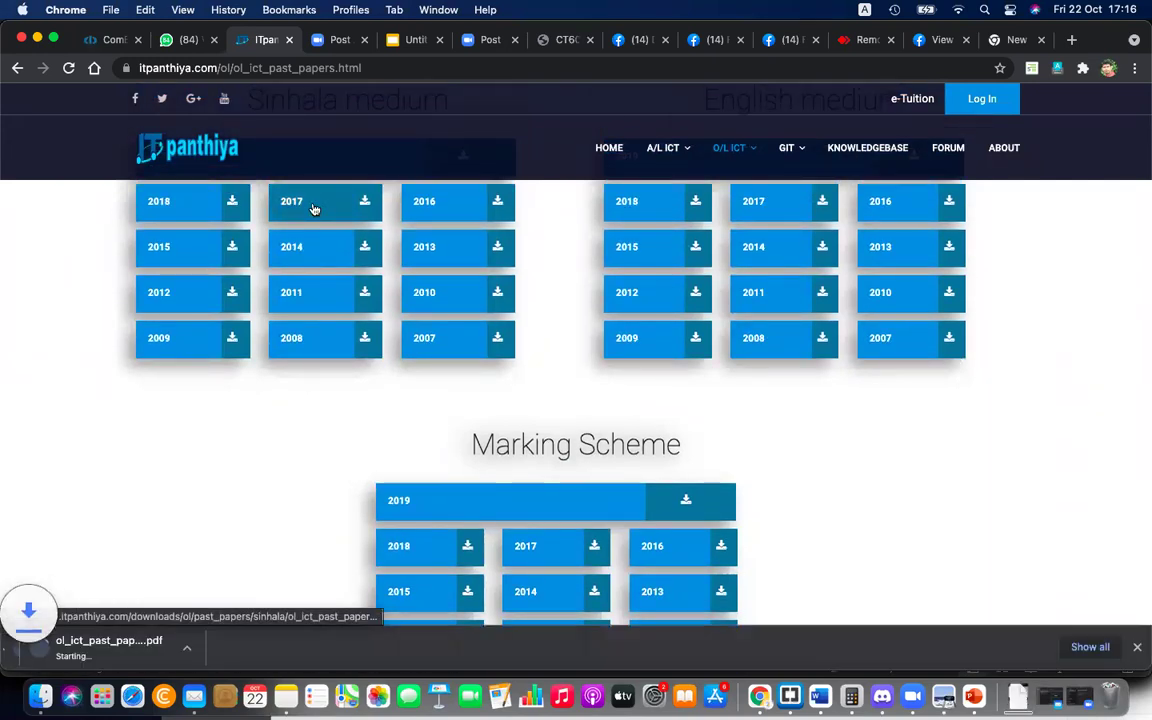
click(99, 651)
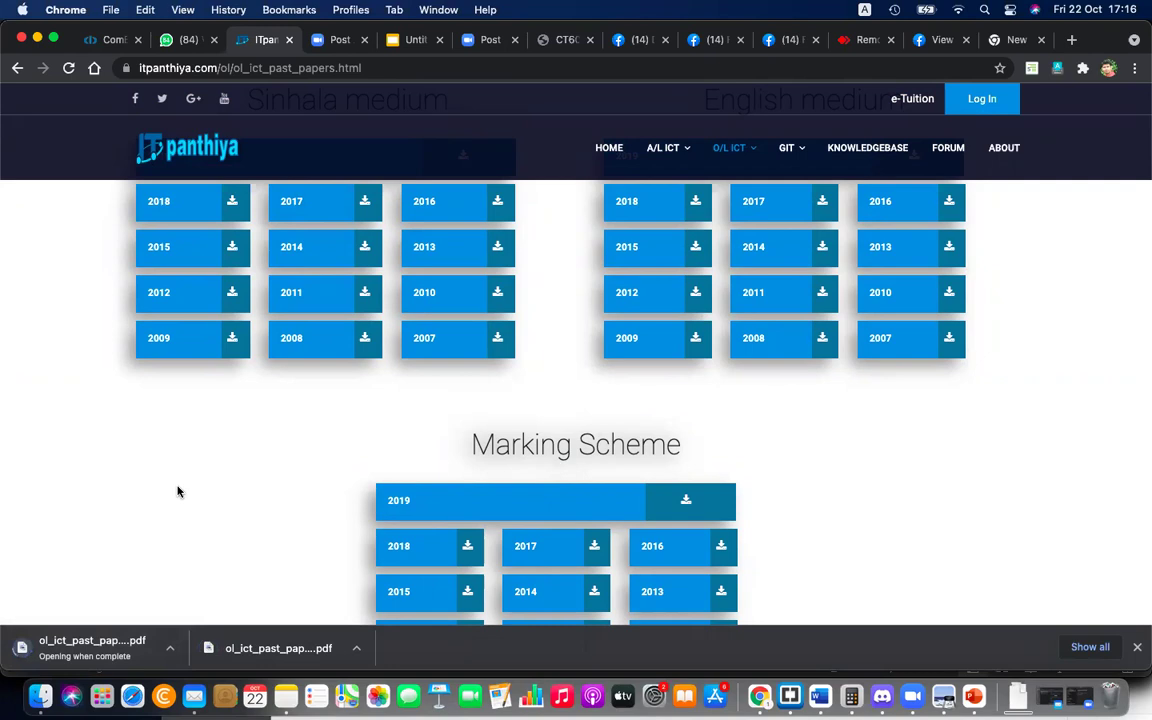
scroll(137, 553, down, 1)
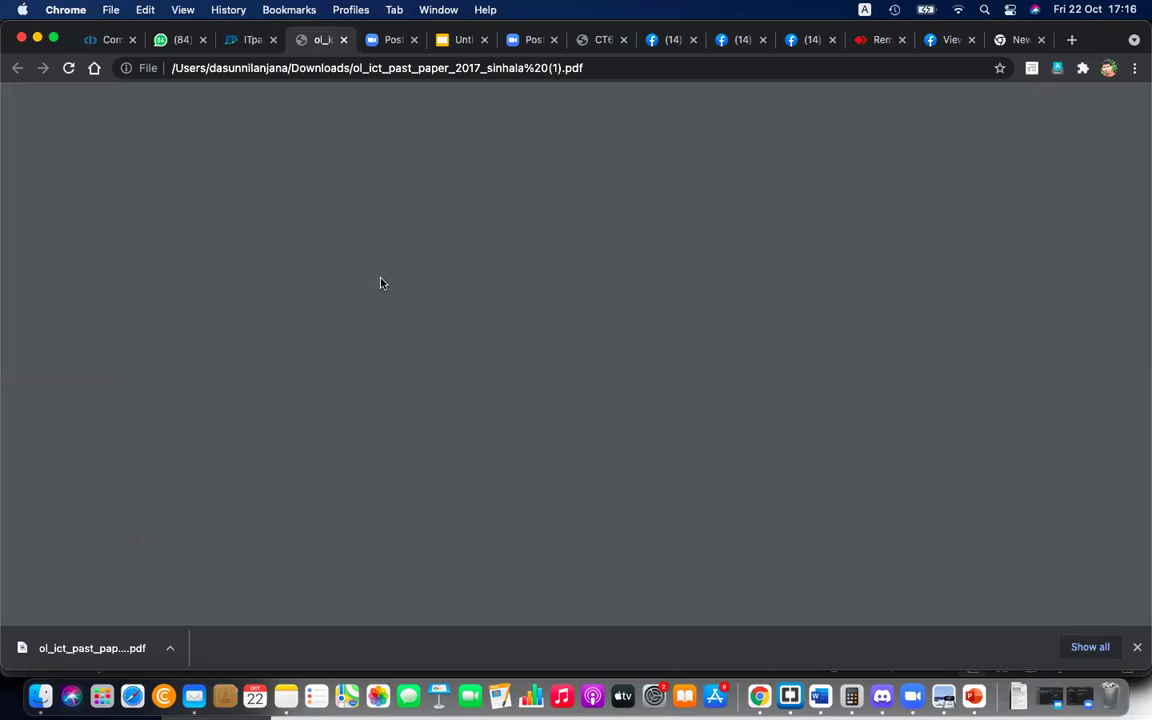
Reload the 2017 paper in the PDF viewer and show page 1
click(68, 67)
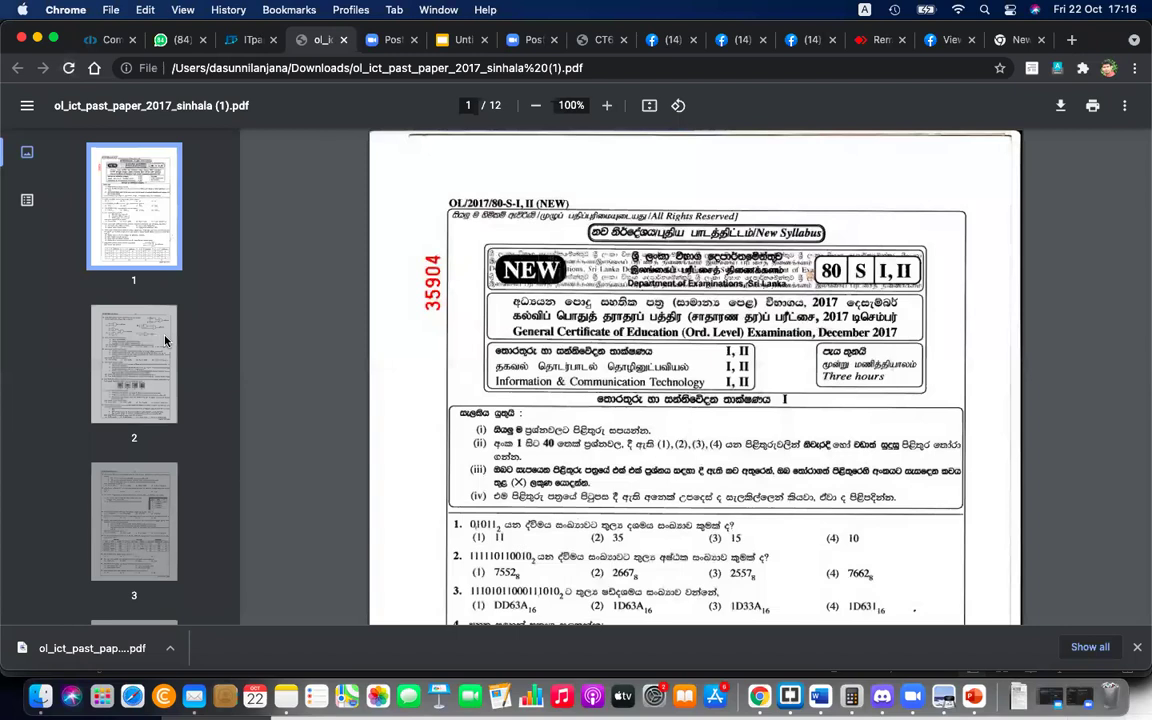
click(165, 340)
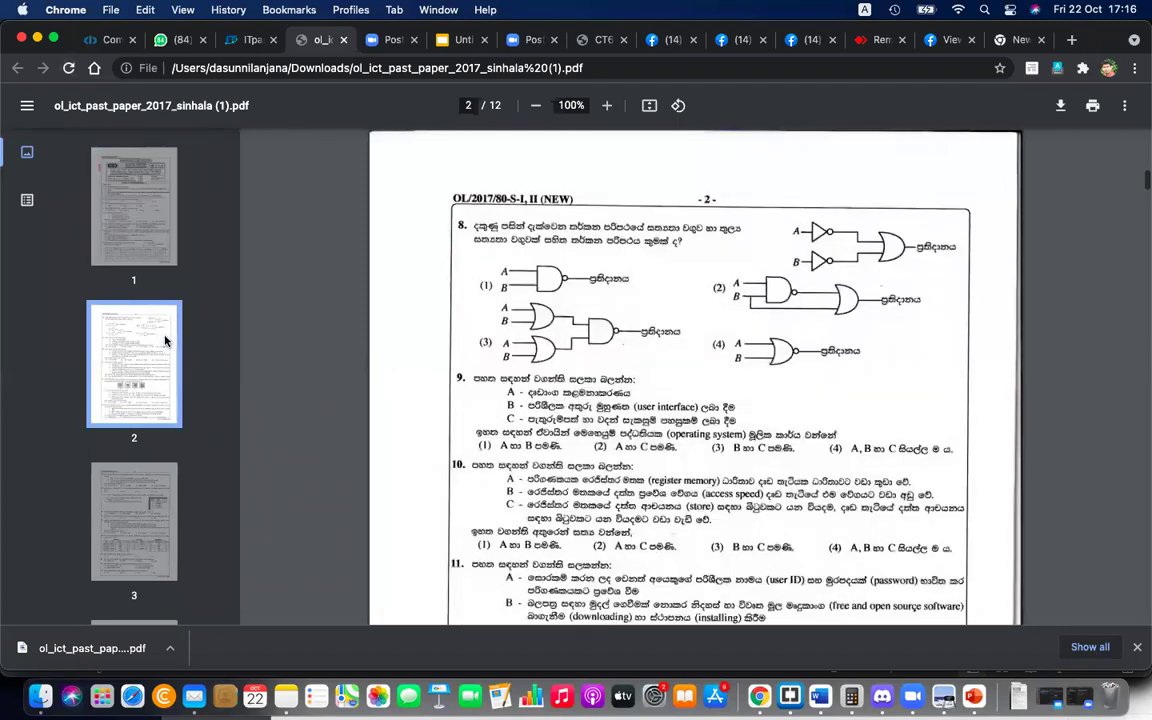
click(165, 200)
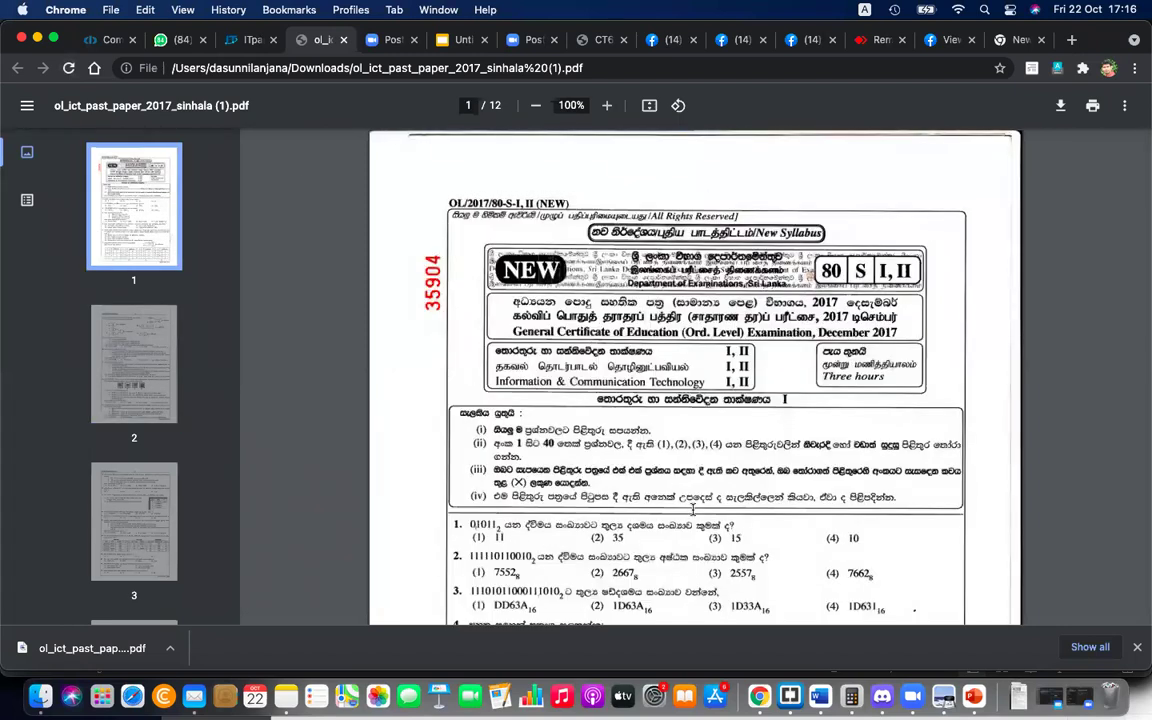
Zoom page 1 to 150% and screenshot question 1 with its four answers
scroll(692, 510, down, 3)
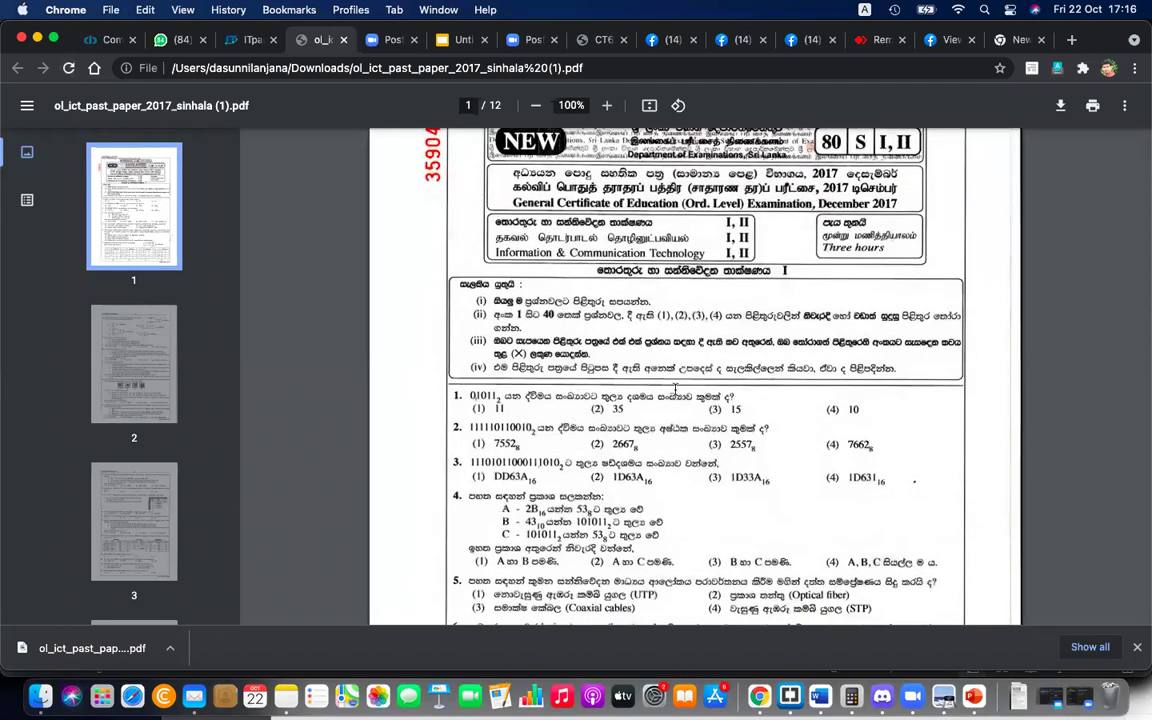
key(super+equal)
key(super+equal)
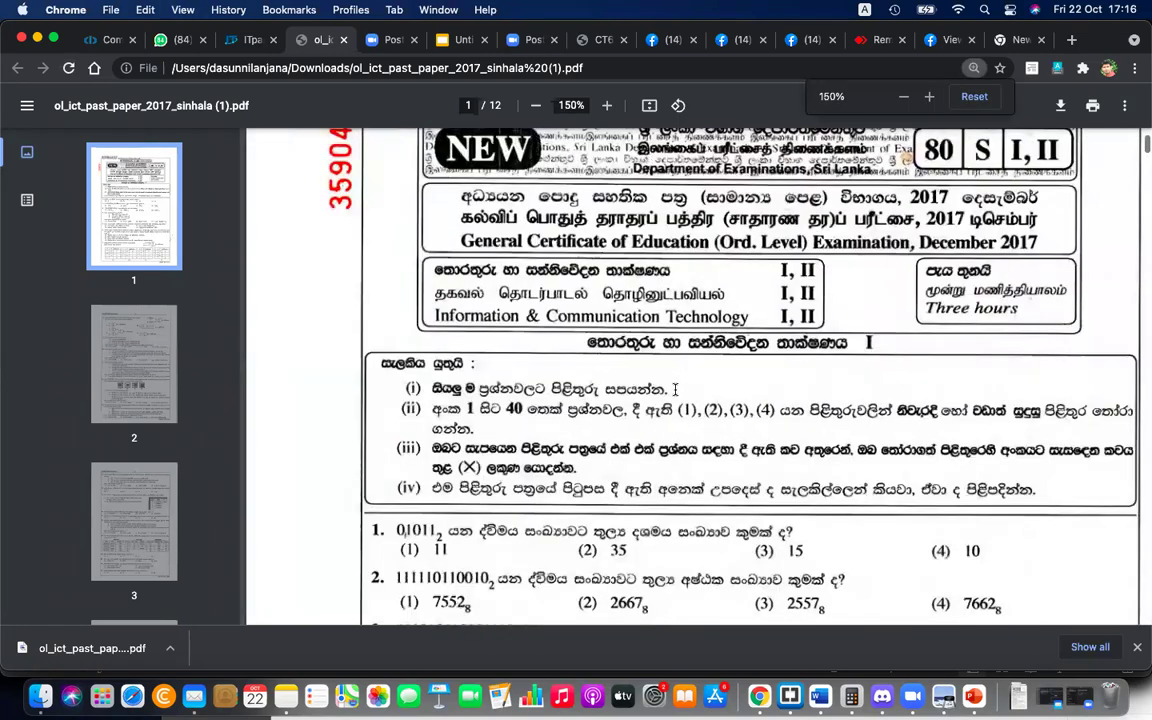
scroll(675, 390, down, 3)
scroll(675, 390, down, 2)
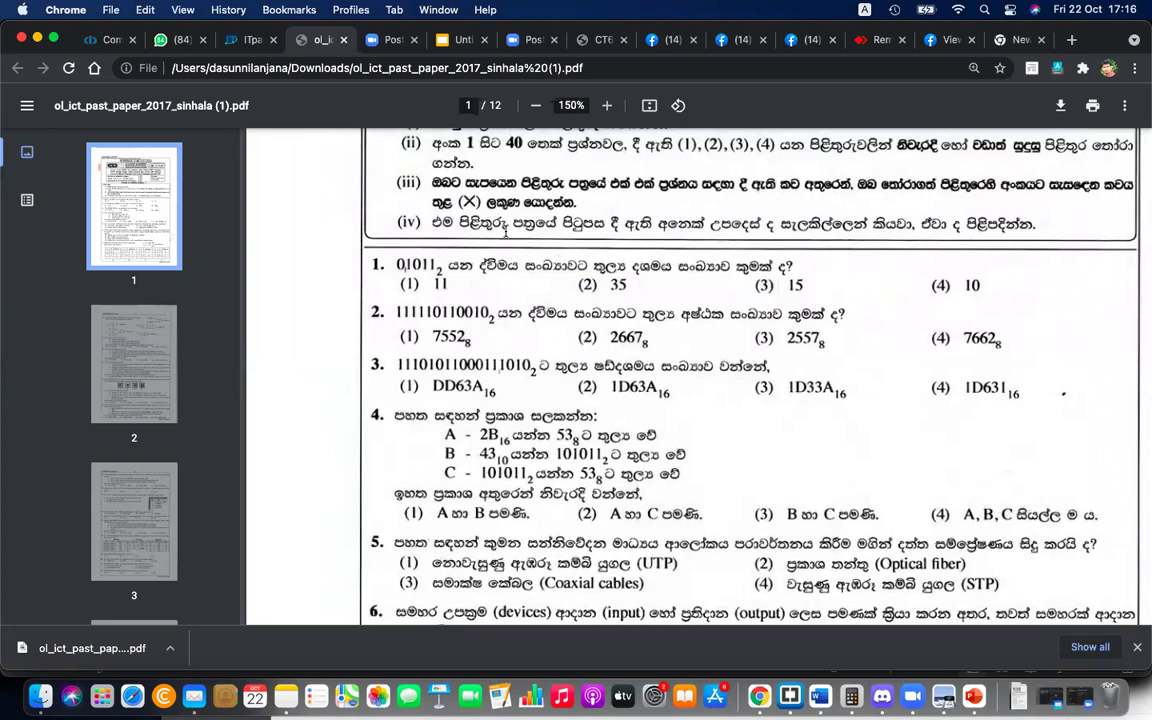
key(super+shift+4)
drag(370, 252, 1004, 301)
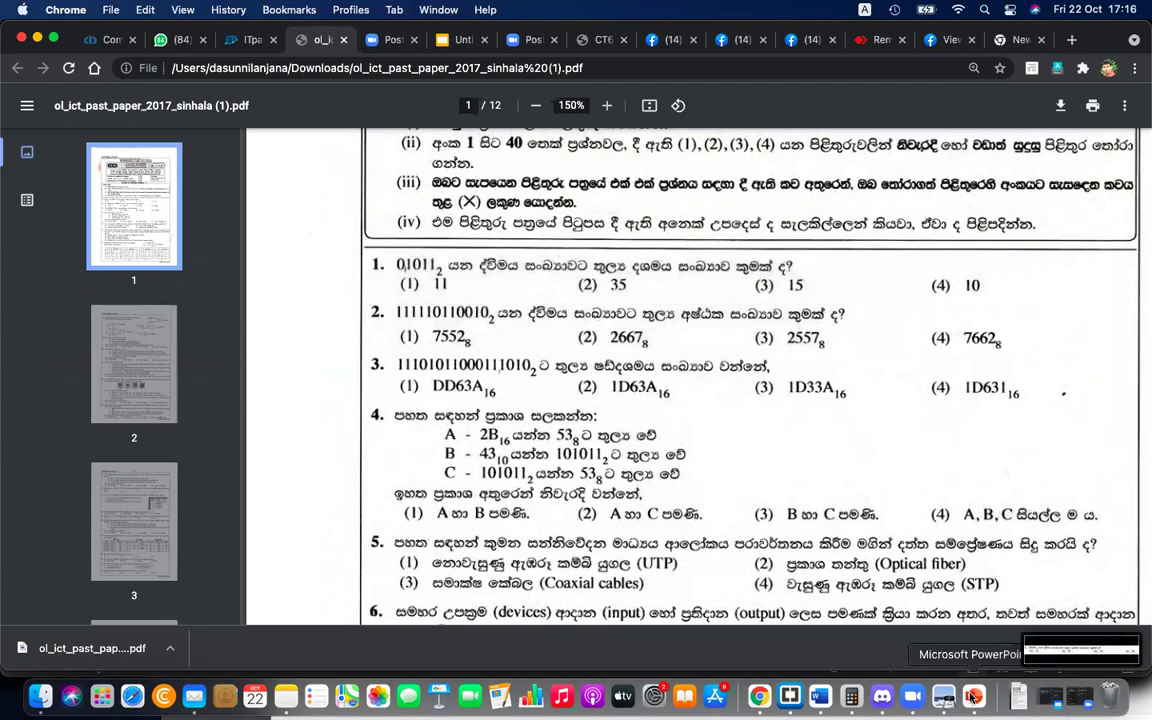
Insert the newest Desktop screenshot of question 1 and move it to the slide's top
click(973, 695)
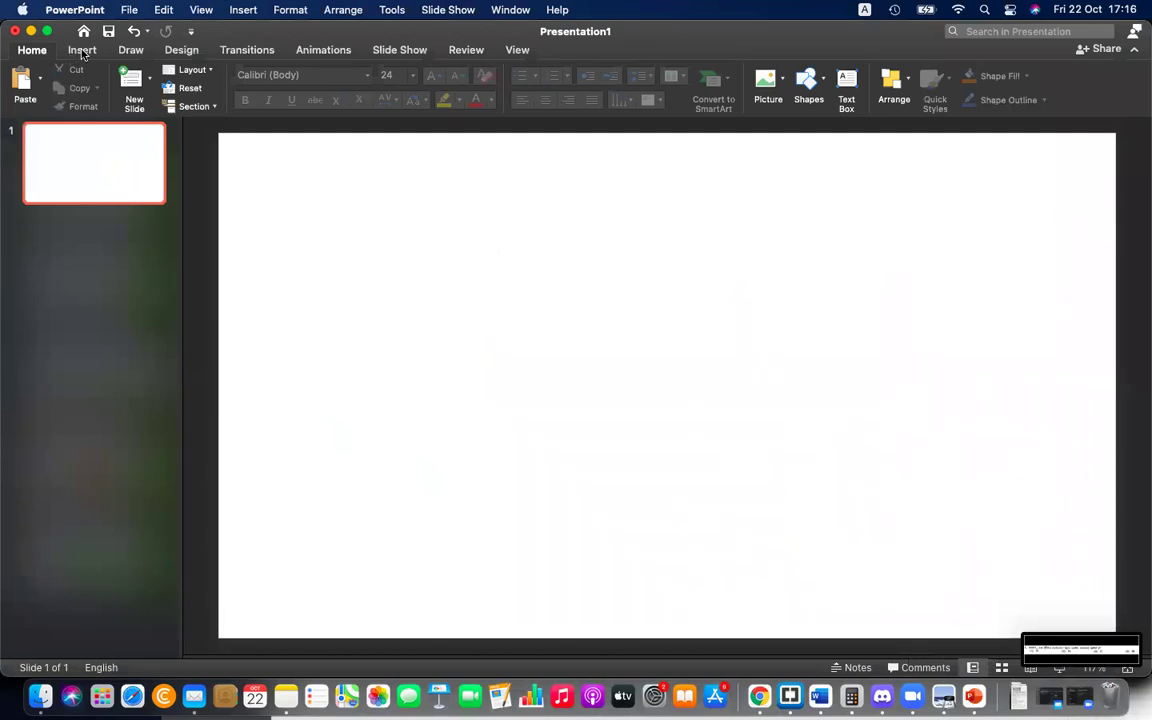
click(83, 50)
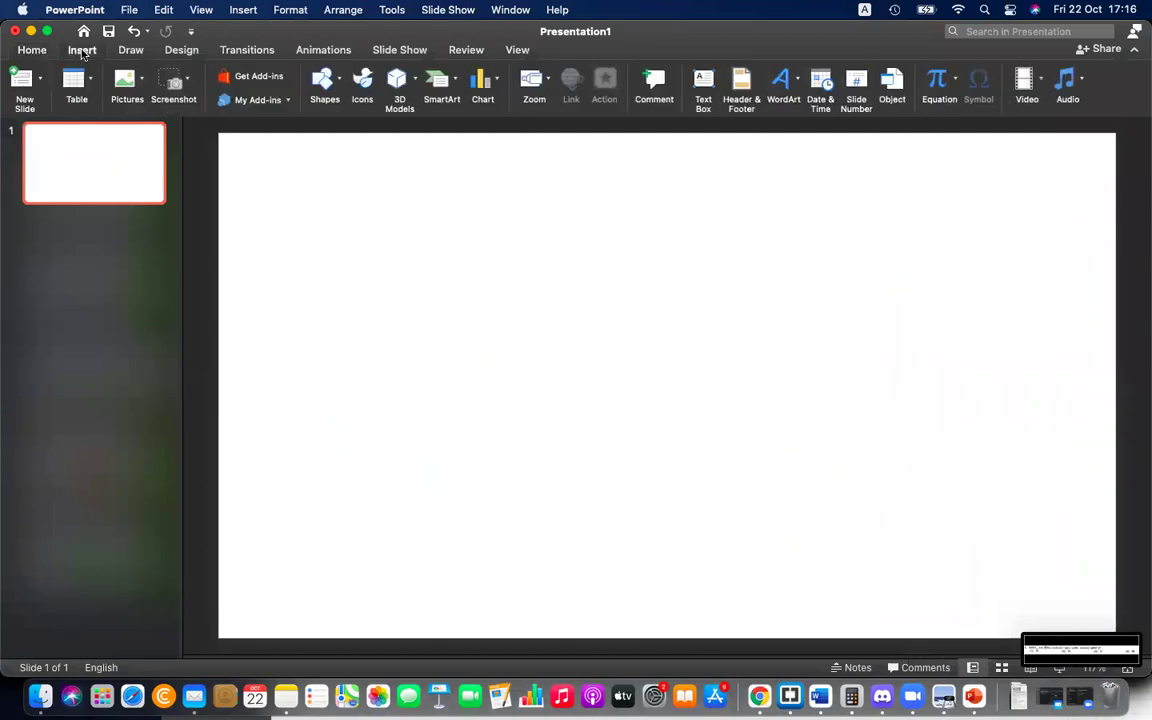
click(124, 85)
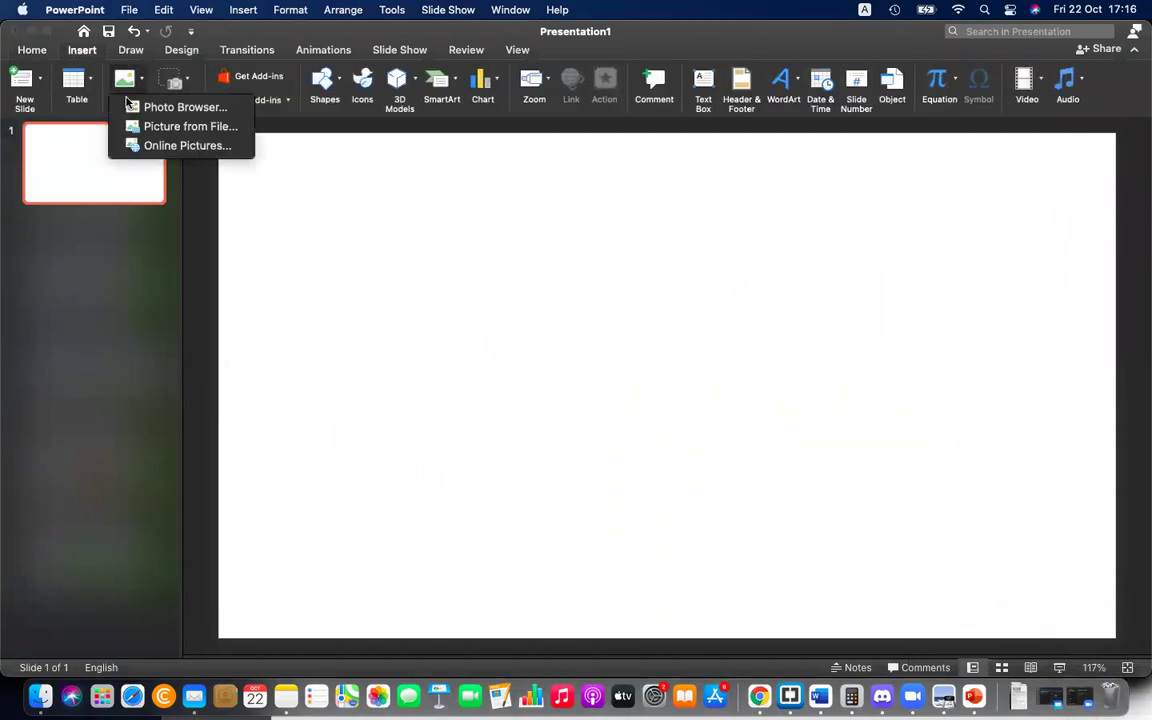
click(155, 127)
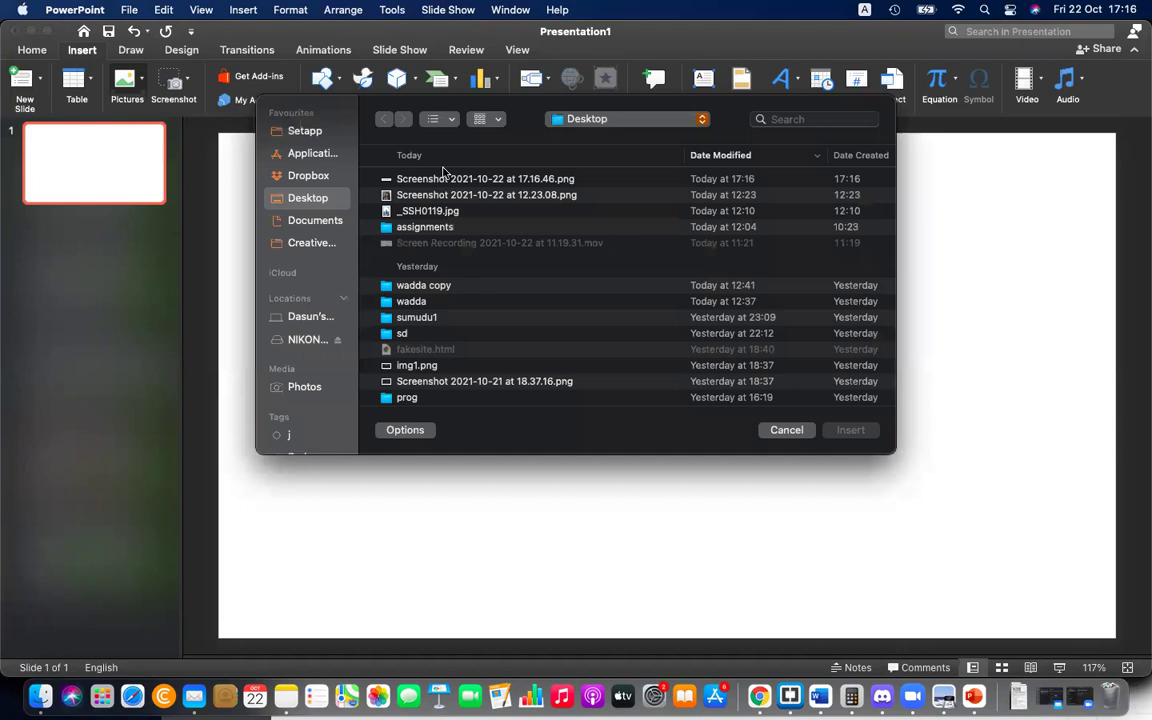
double_click(450, 180)
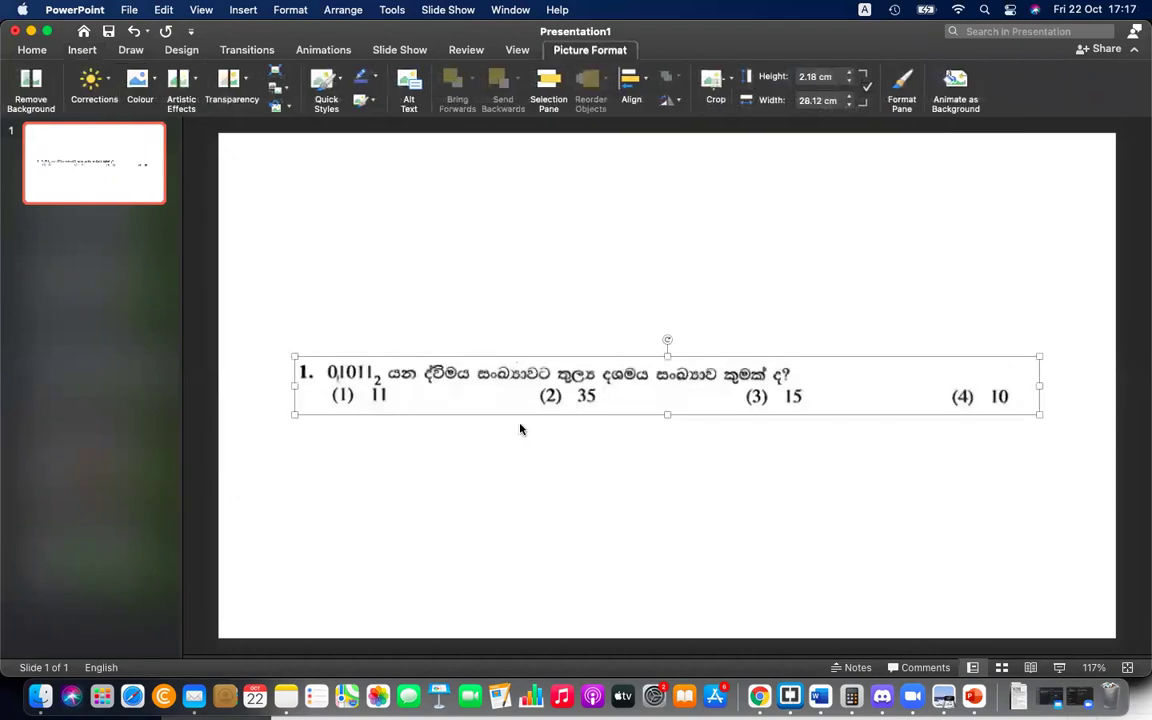
drag(532, 398, 524, 250)
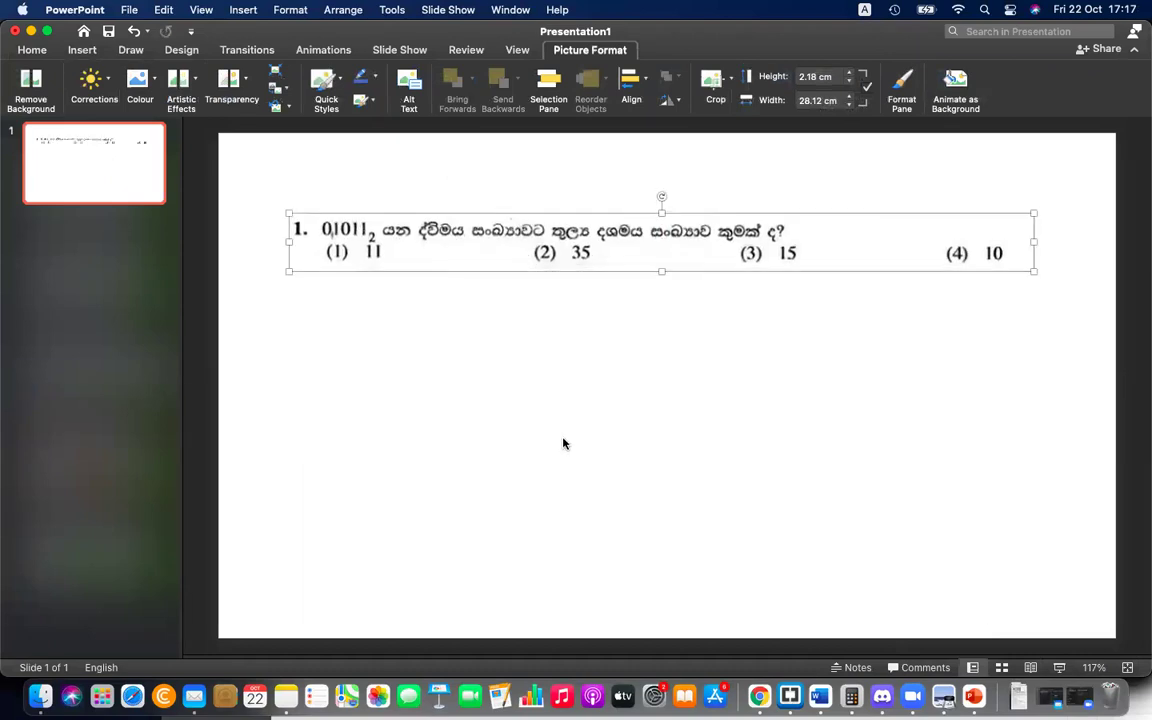
click(540, 404)
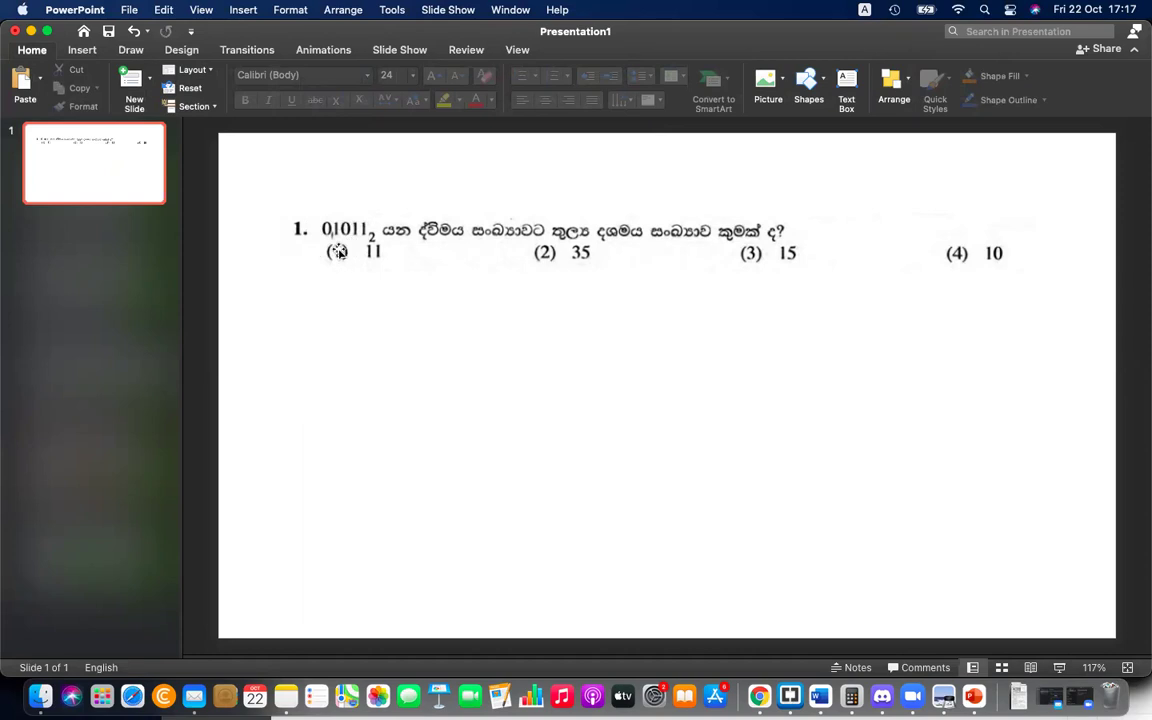
Draw a small oval over answer (1) and label it '1'
click(92, 51)
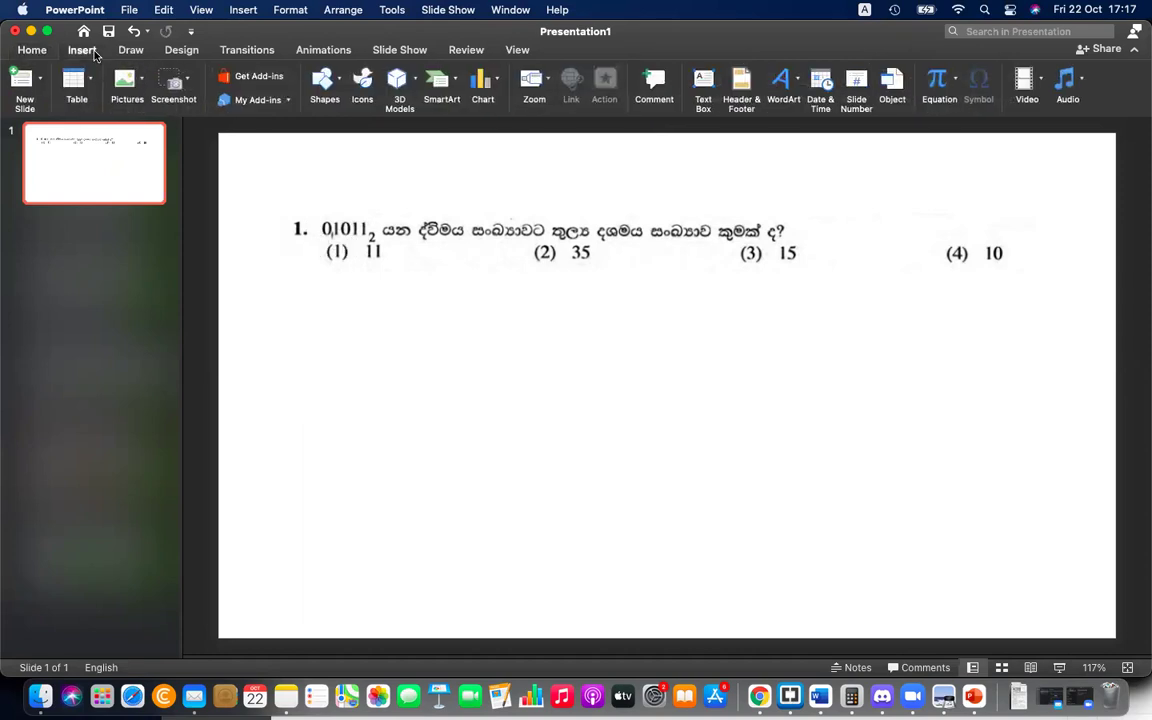
click(323, 86)
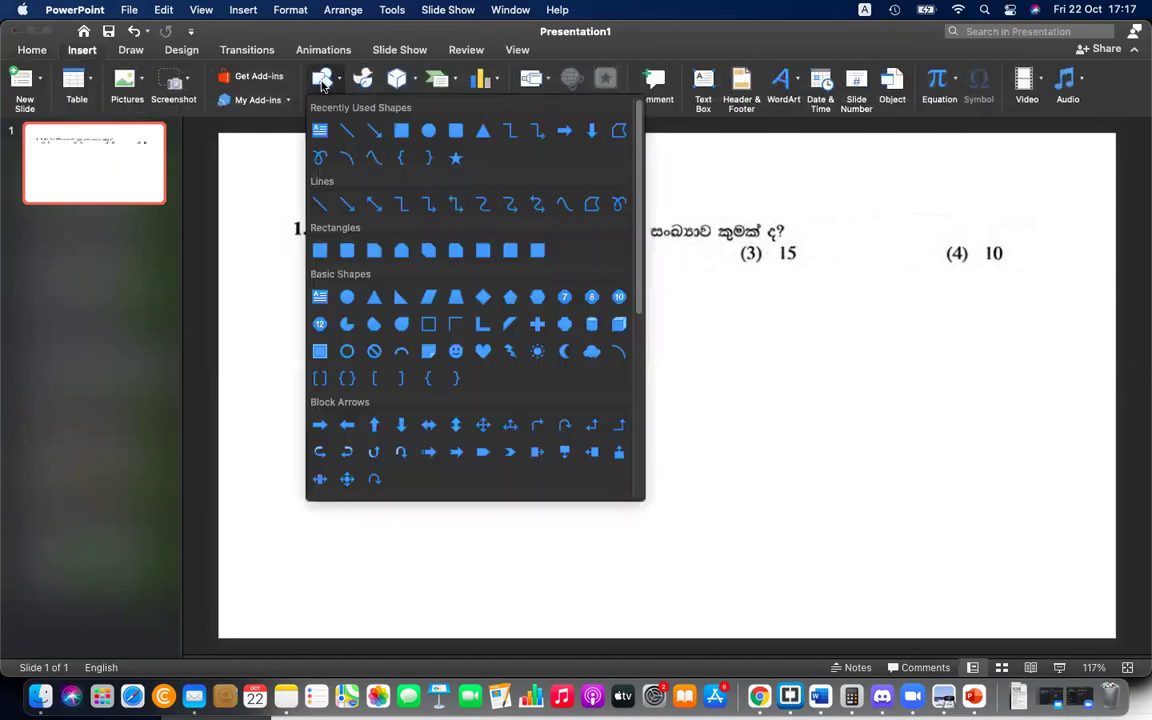
click(401, 131)
mouse_move(339, 258)
mouse_down()
mouse_move(361, 278)
mouse_move(345, 262)
mouse_up()
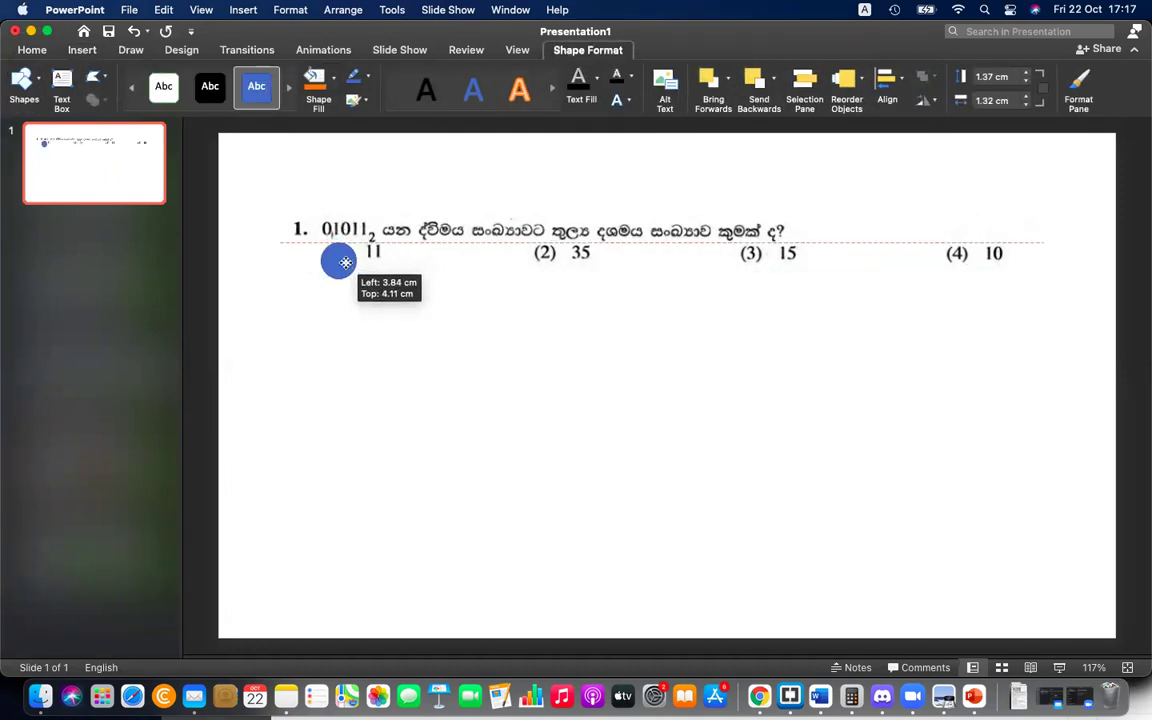
right_click(337, 257)
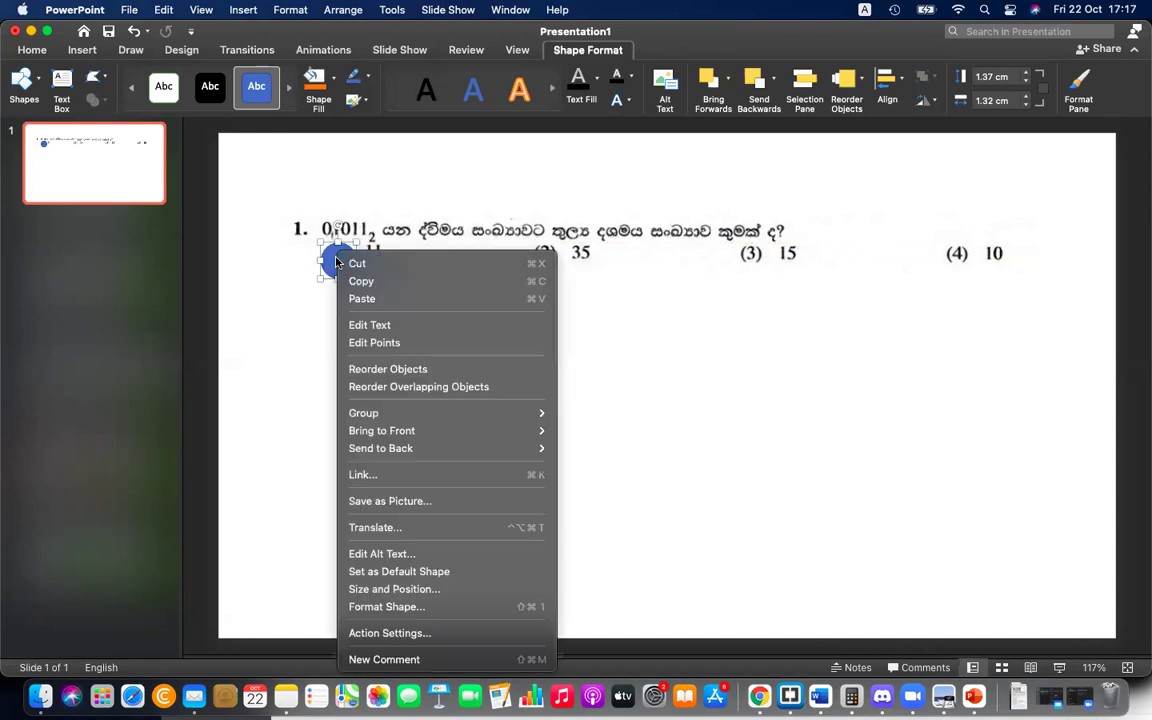
click(386, 327)
text(1)
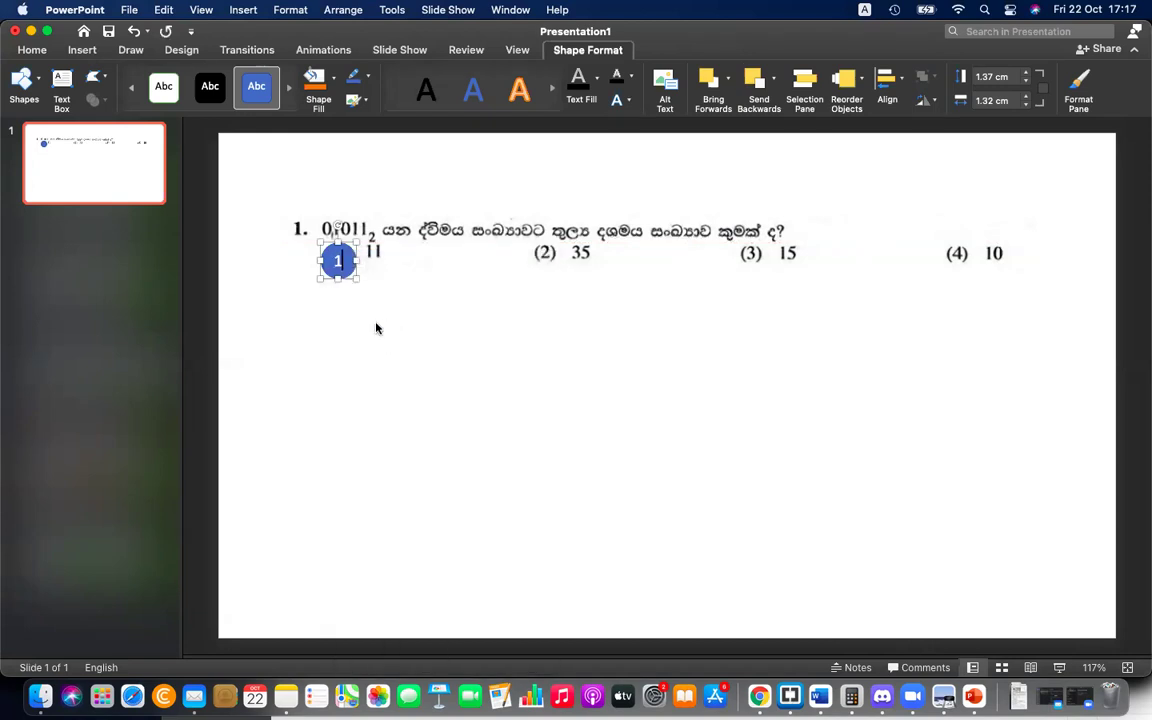
click(367, 286)
click(338, 260)
Paste three copies of the circle beside answers 35, 15 and 10
key(super+c)
key(super+v)
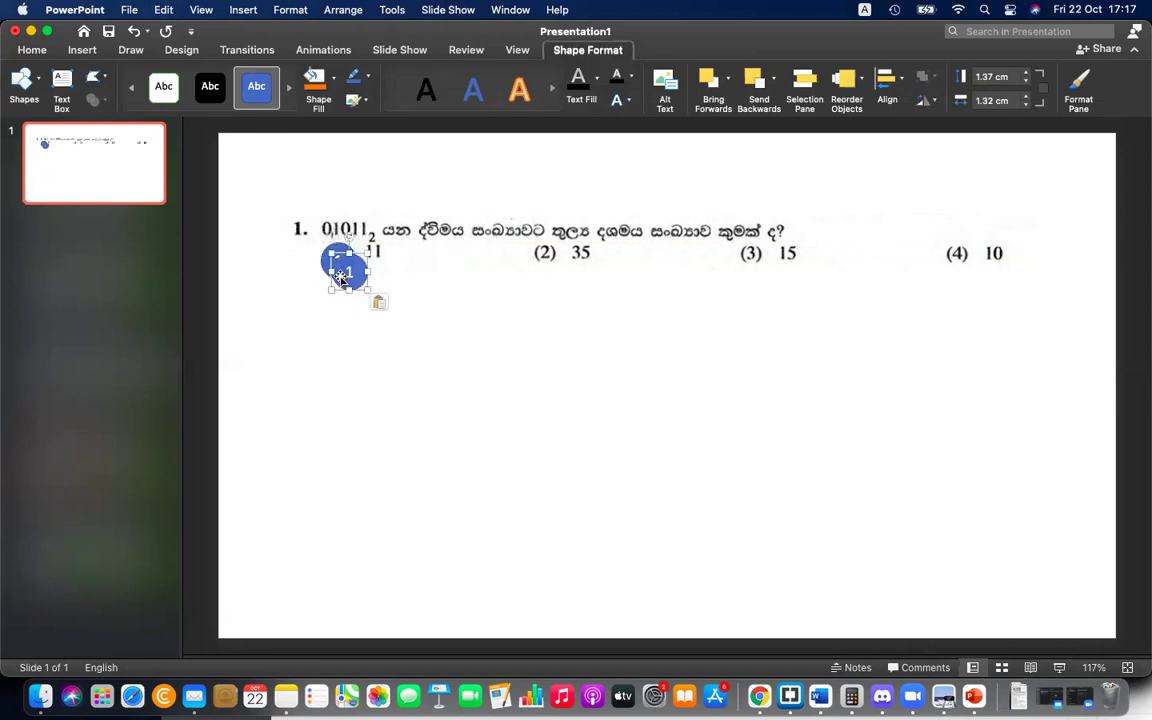
drag(341, 280, 551, 258)
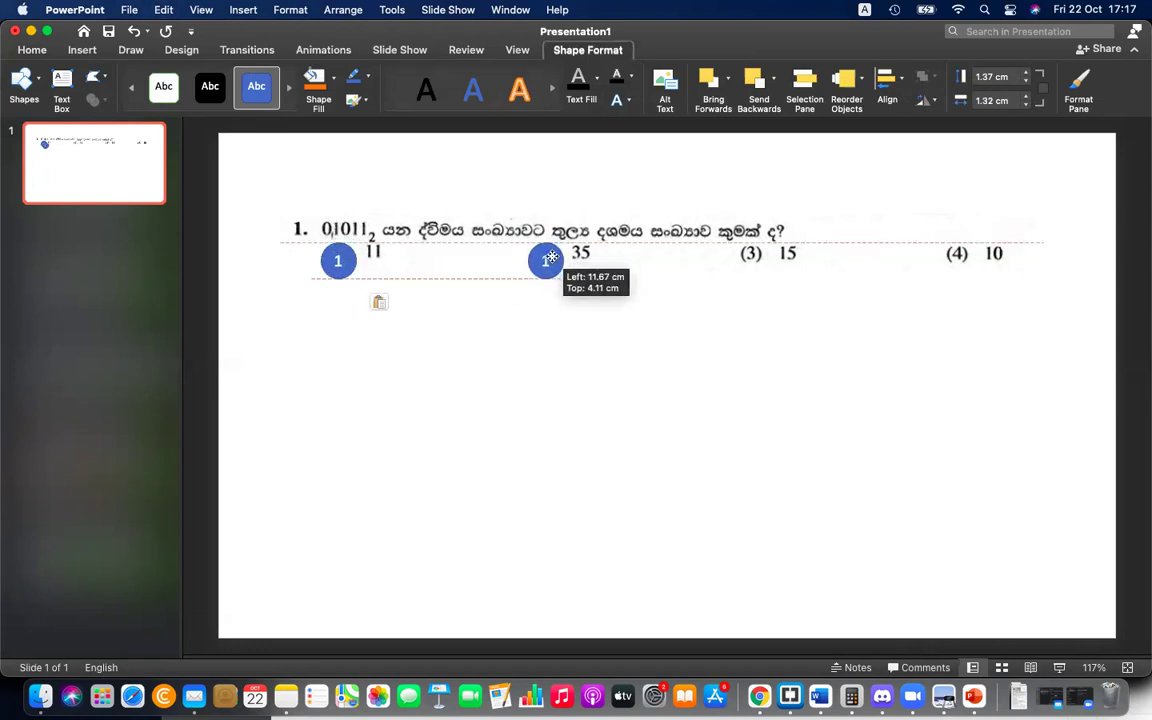
key(super+c)
key(super+v)
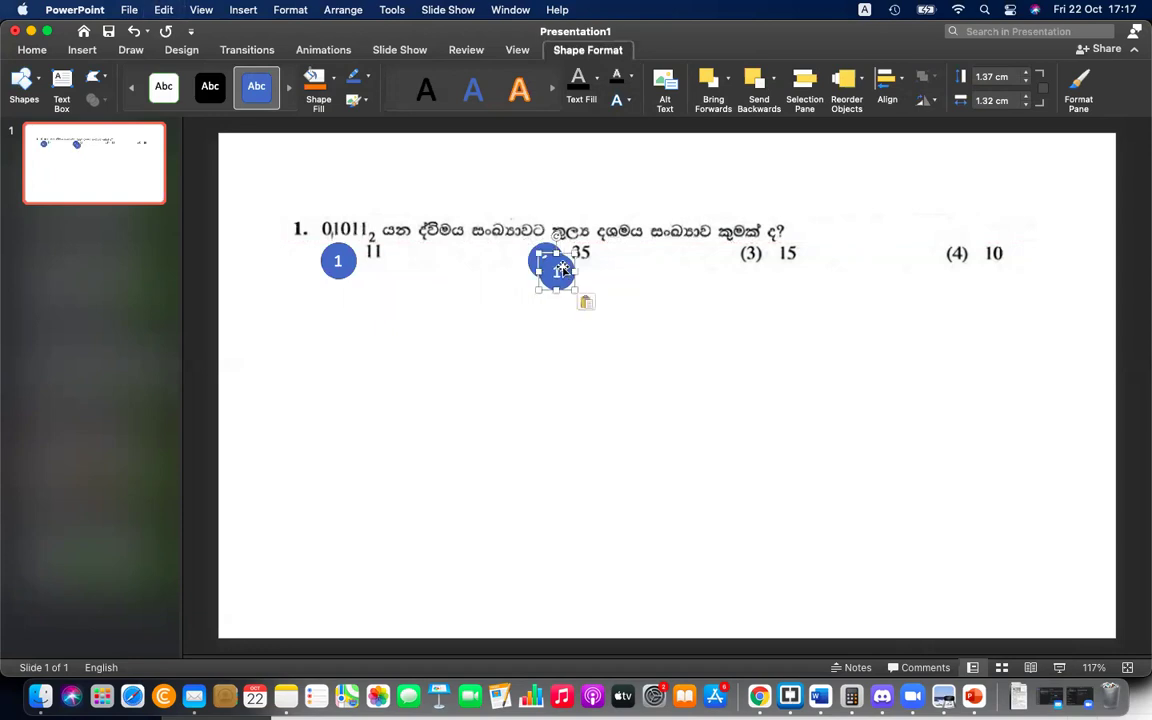
drag(563, 268, 757, 258)
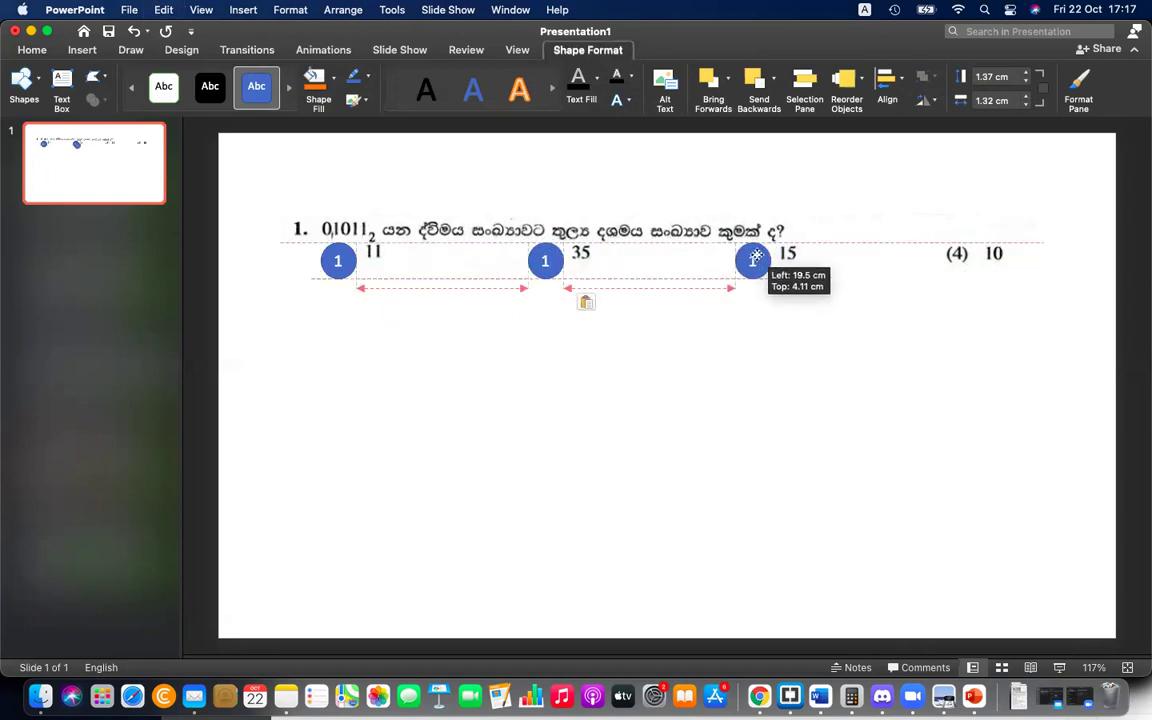
key(super+c)
key(super+v)
drag(773, 270, 968, 265)
drag(968, 255, 966, 256)
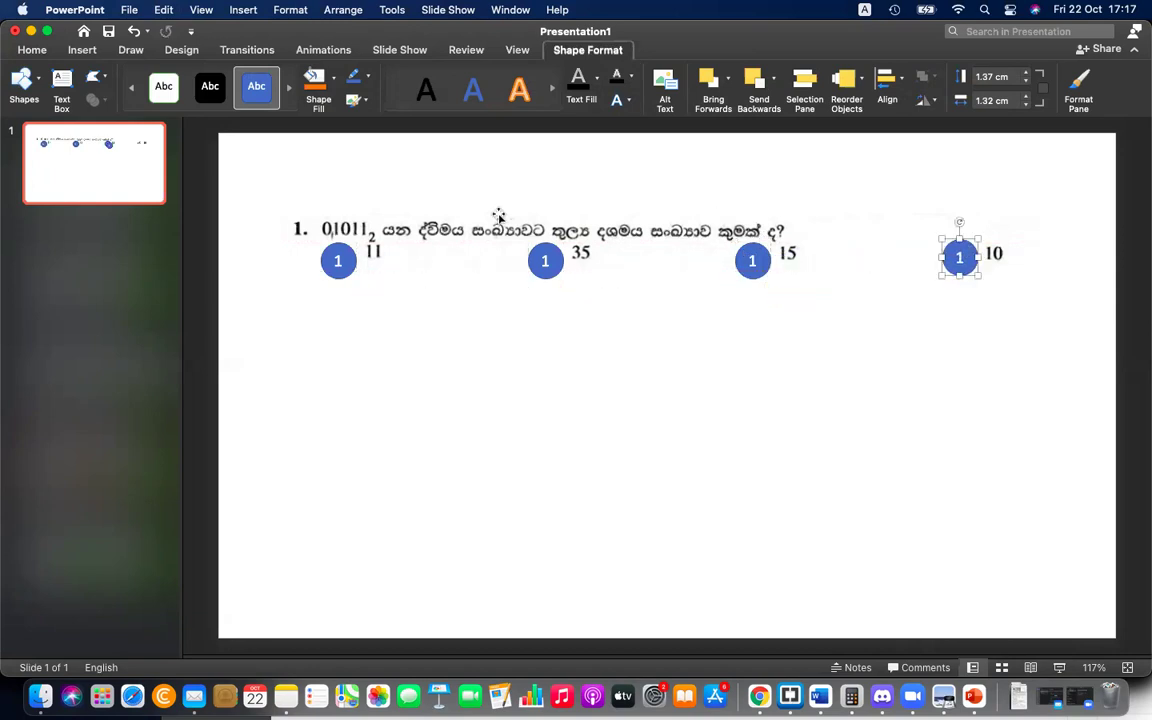
Renumber the copied circles 2, 3 and 4
click(550, 263)
text(2)
click(752, 260)
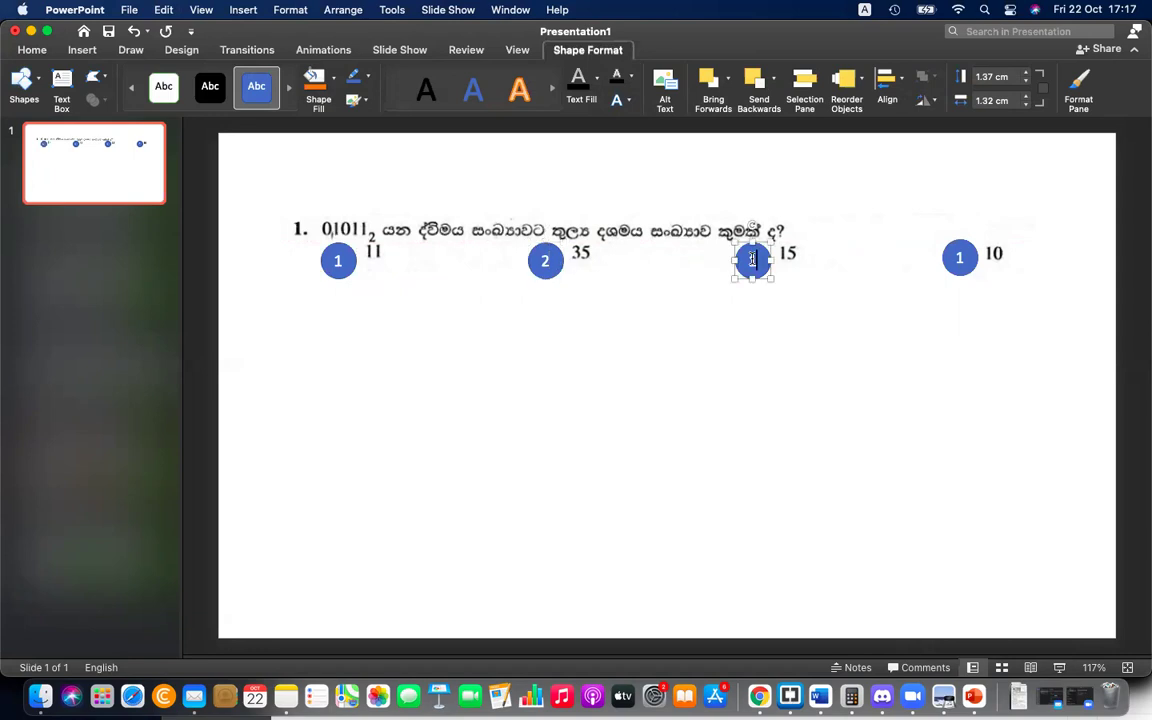
text(3)
click(966, 256)
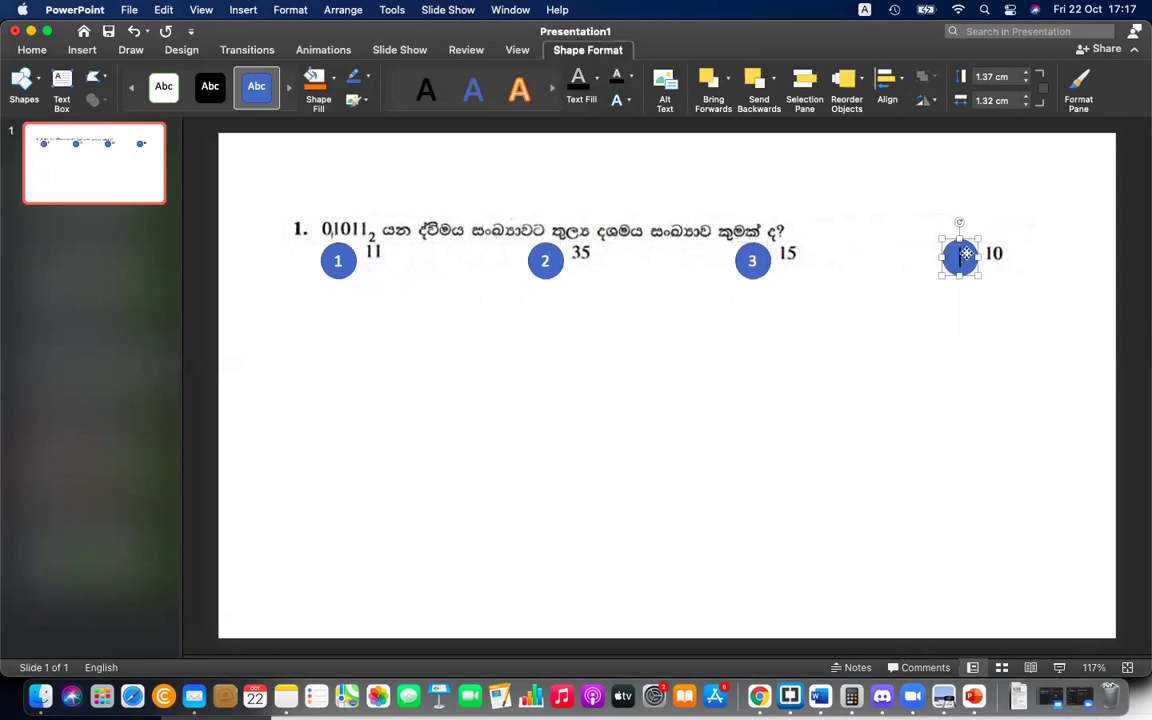
text(4)
click(680, 392)
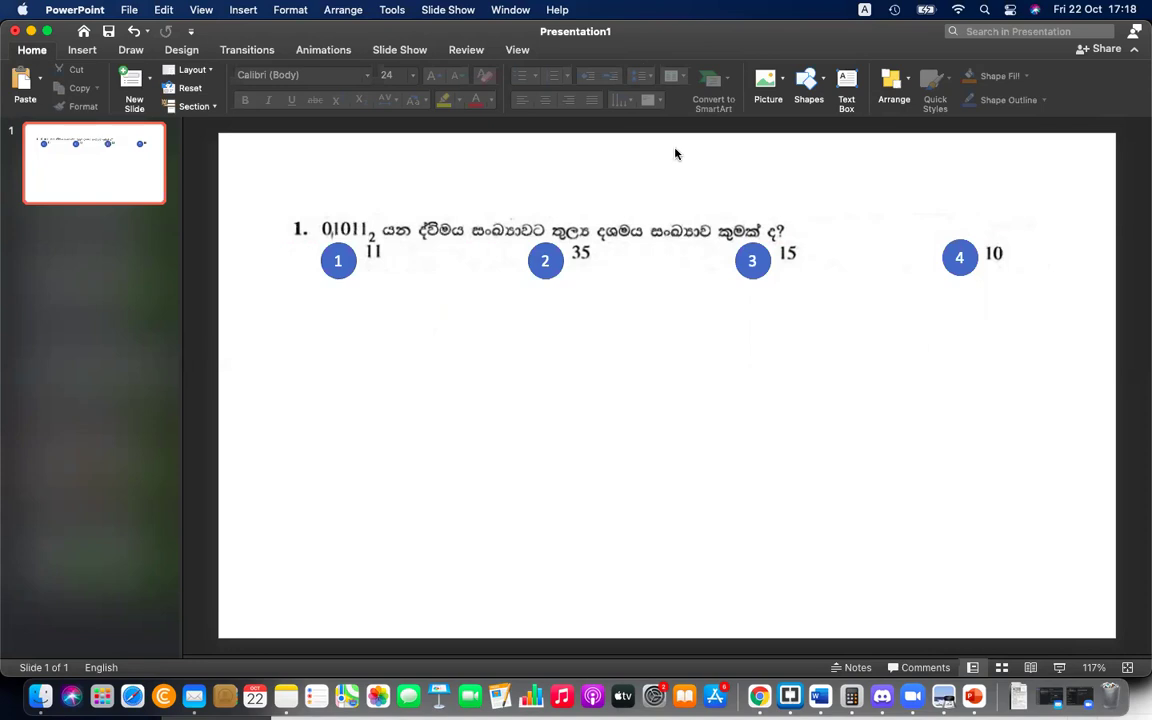
Add a new slide after the question slide titled 'Correct'
click(108, 184)
key(Return)
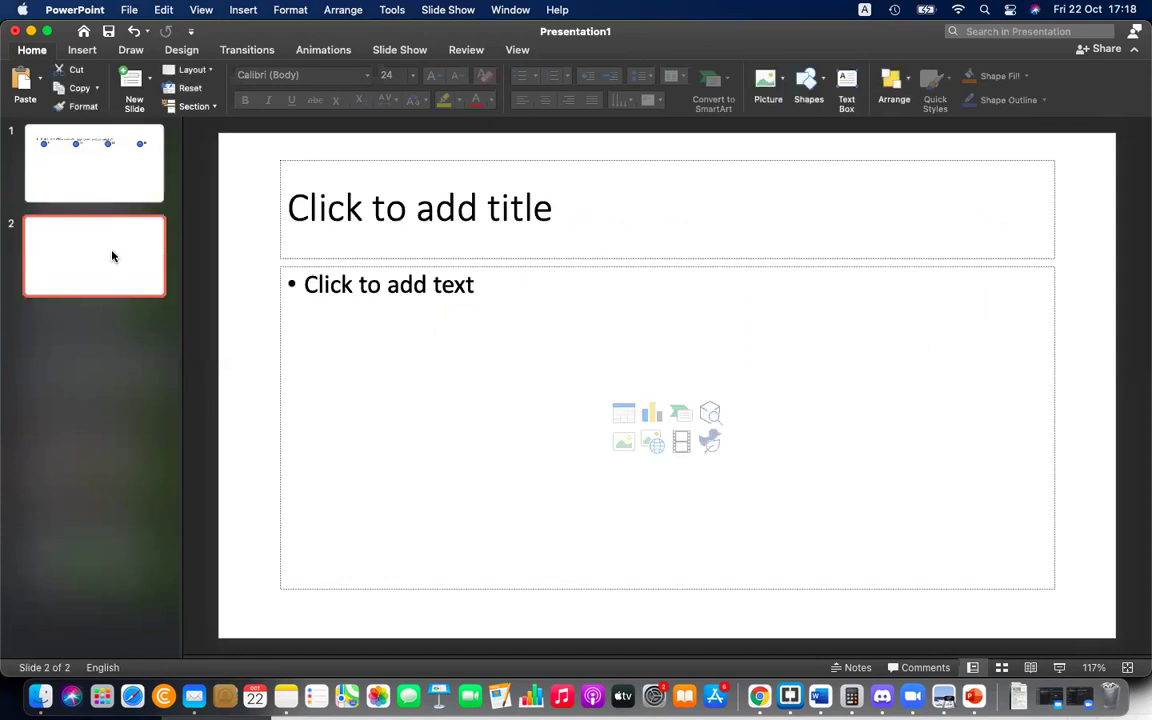
click(376, 224)
text(Corrent)
key(BackSpace)
key(BackSpace)
text(ct)
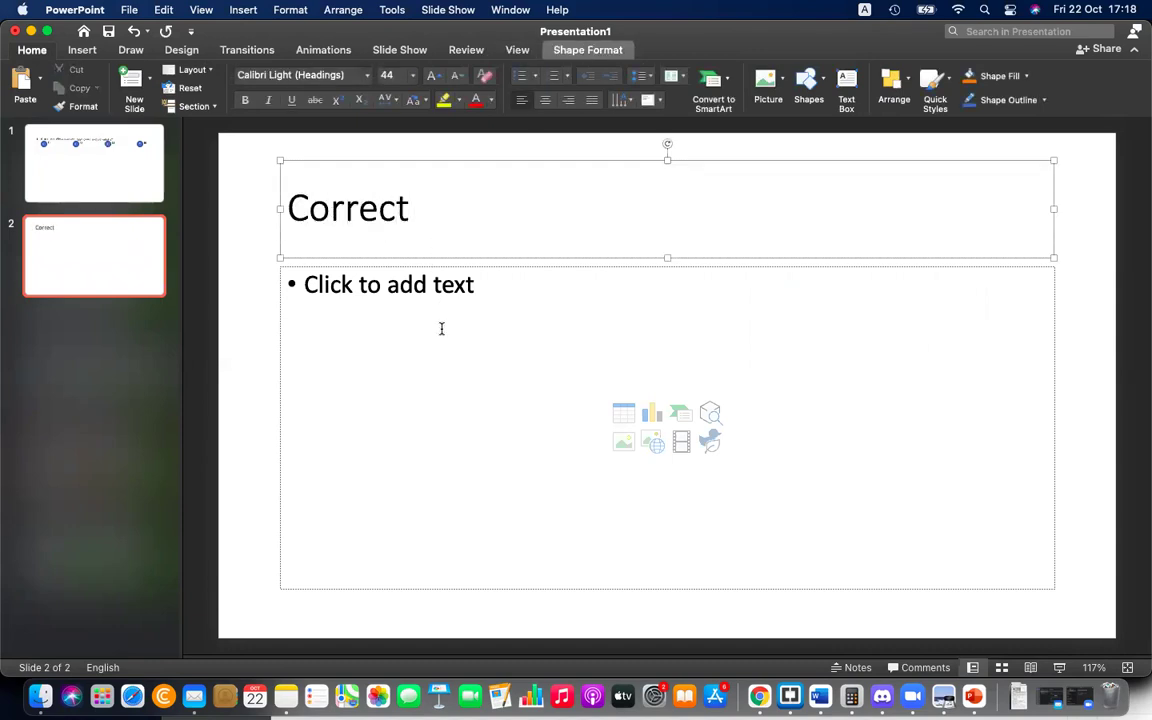
click(442, 326)
key(Escape)
key(Escape)
Duplicate the Correct slide as slide 3 and retitle it 'Wrong'
click(104, 288)
key(super+c)
key(super+v)
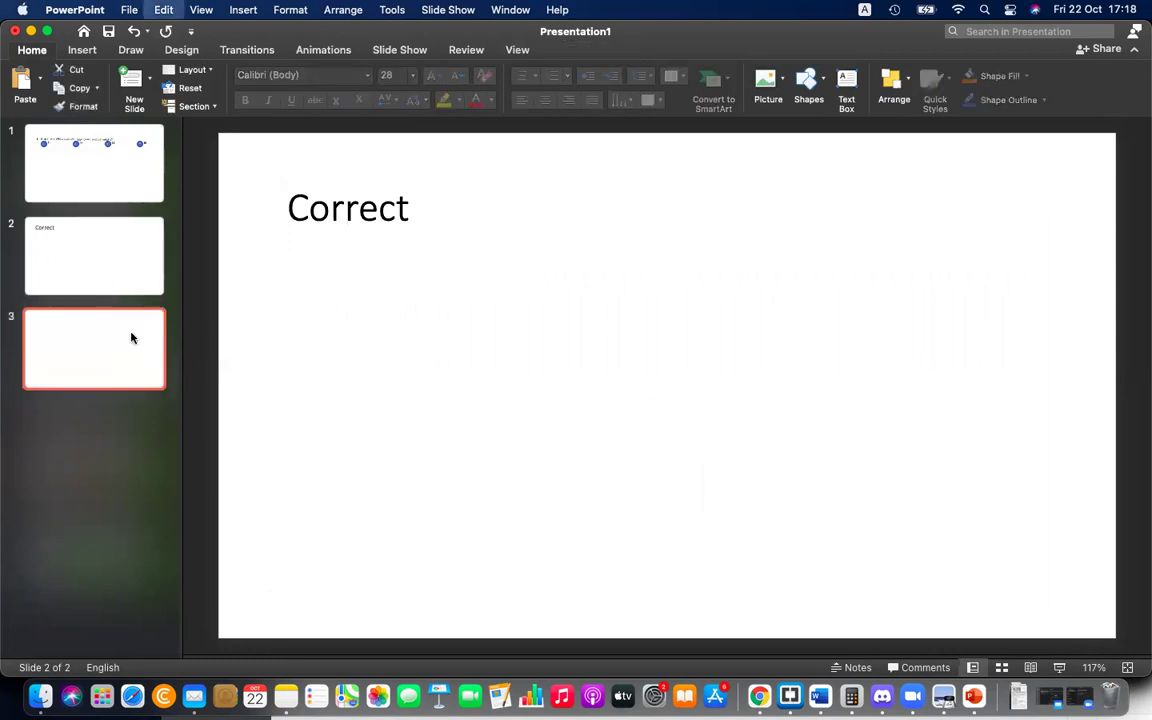
click(342, 214)
double_click(342, 214)
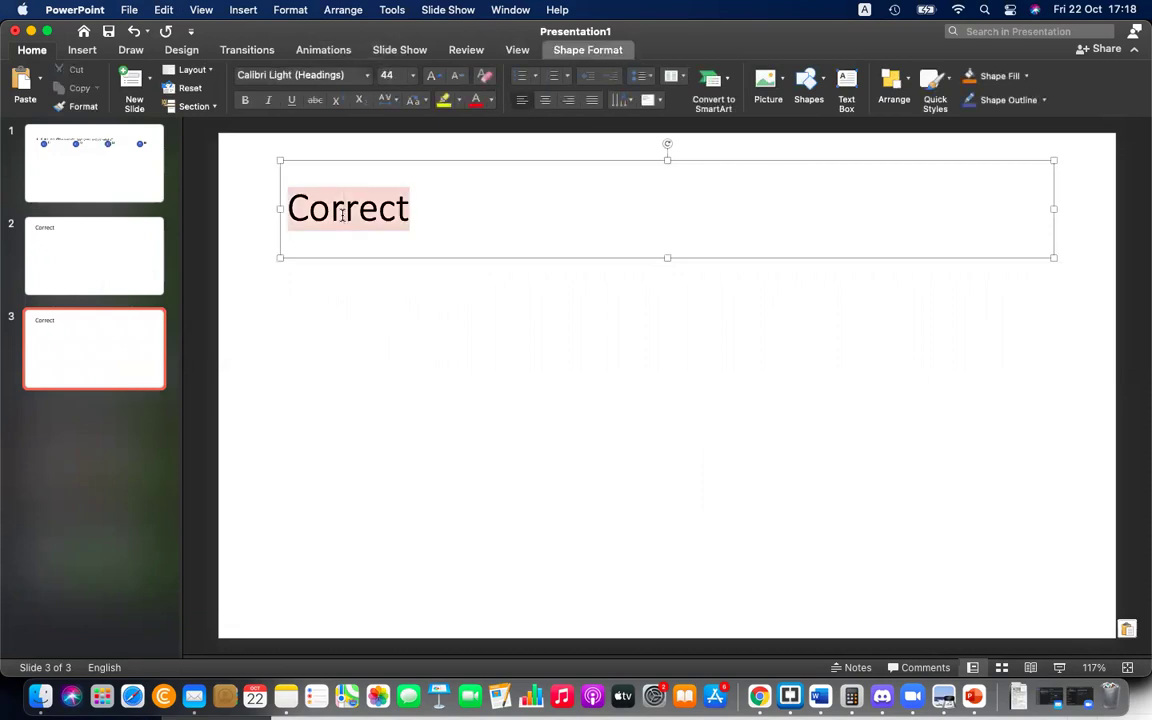
text(Wrong)
click(427, 303)
click(121, 249)
click(130, 347)
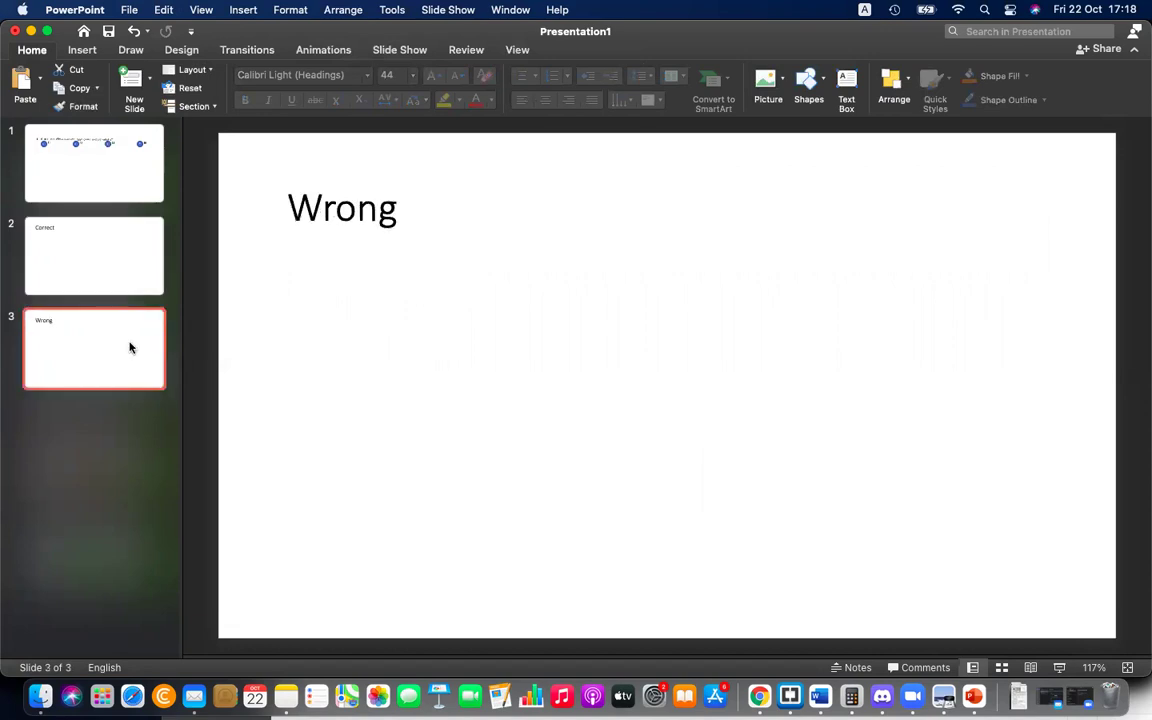
Draw a Home action button at the Wrong slide's bottom-left, linked to the first slide
click(80, 50)
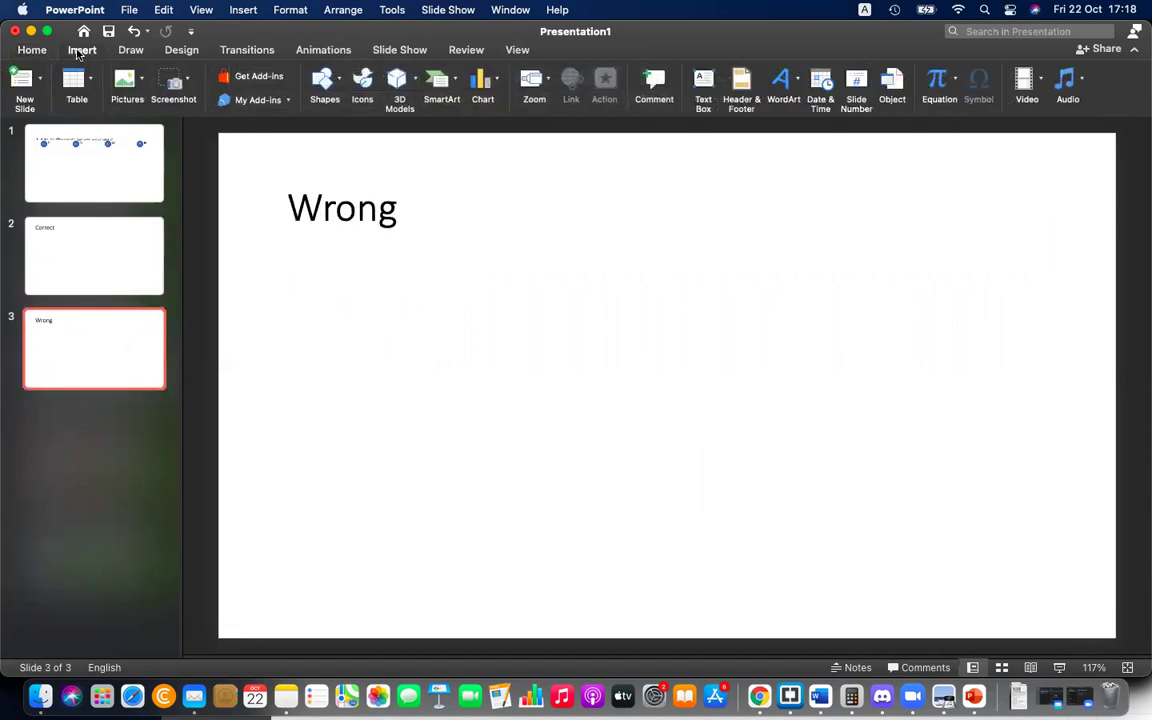
click(326, 85)
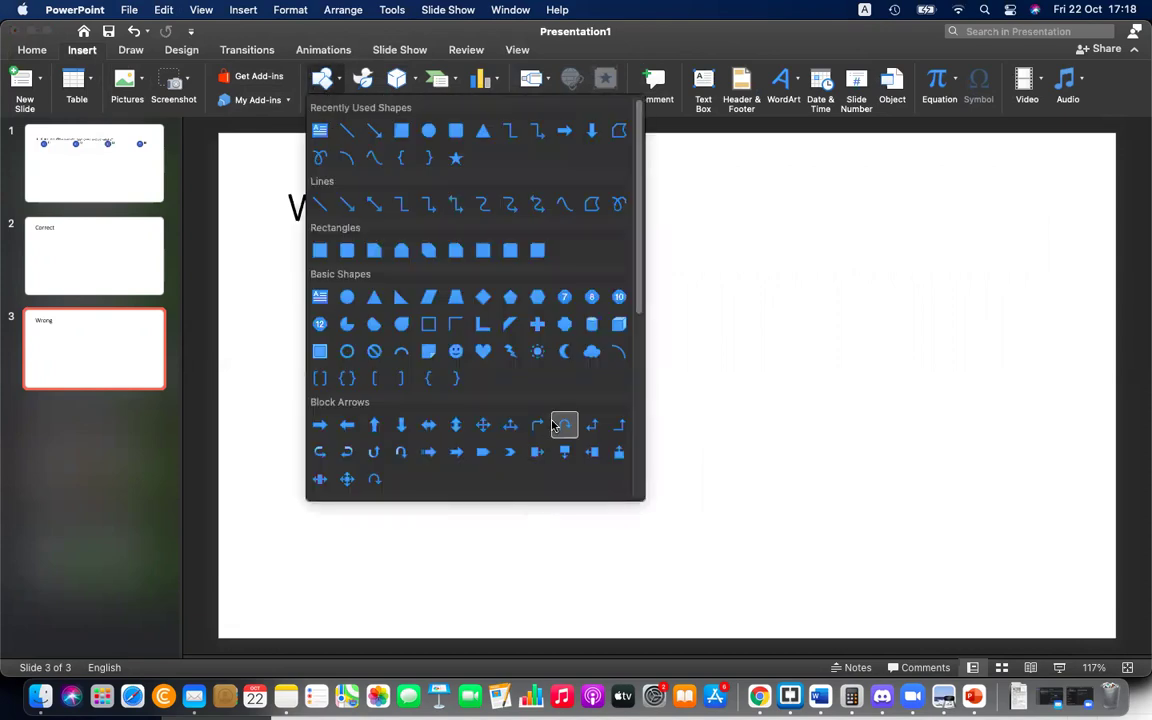
scroll(553, 426, down, 5)
scroll(553, 426, down, 2)
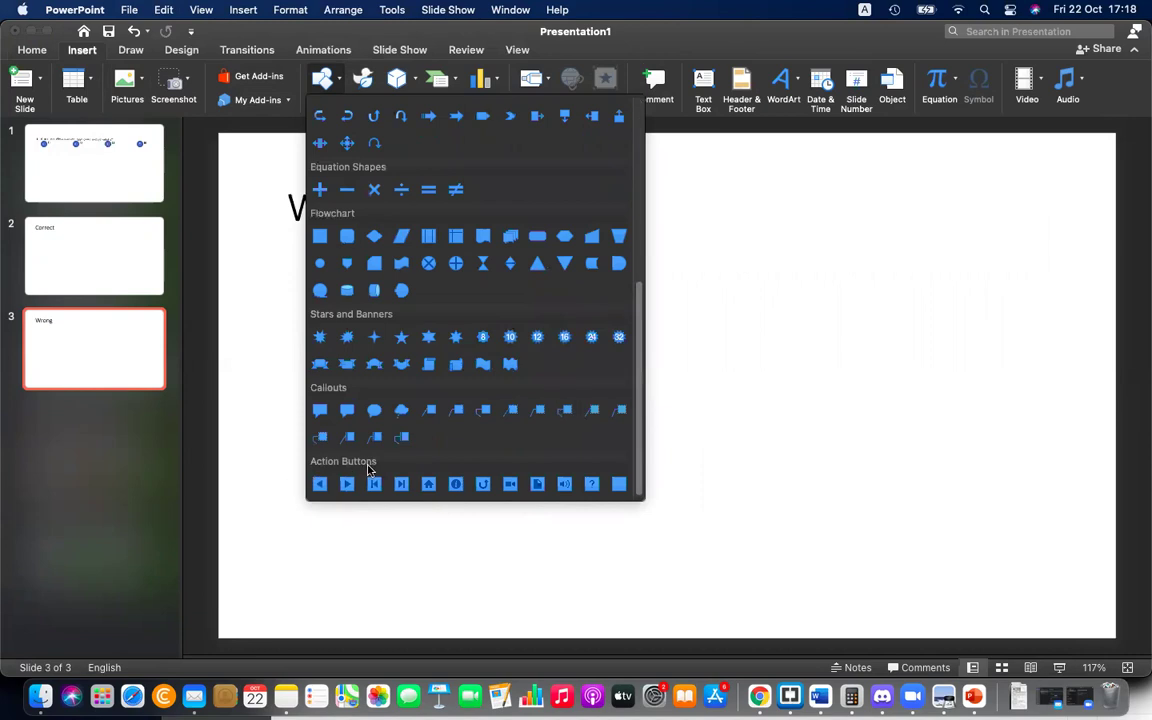
click(428, 483)
drag(296, 549, 350, 606)
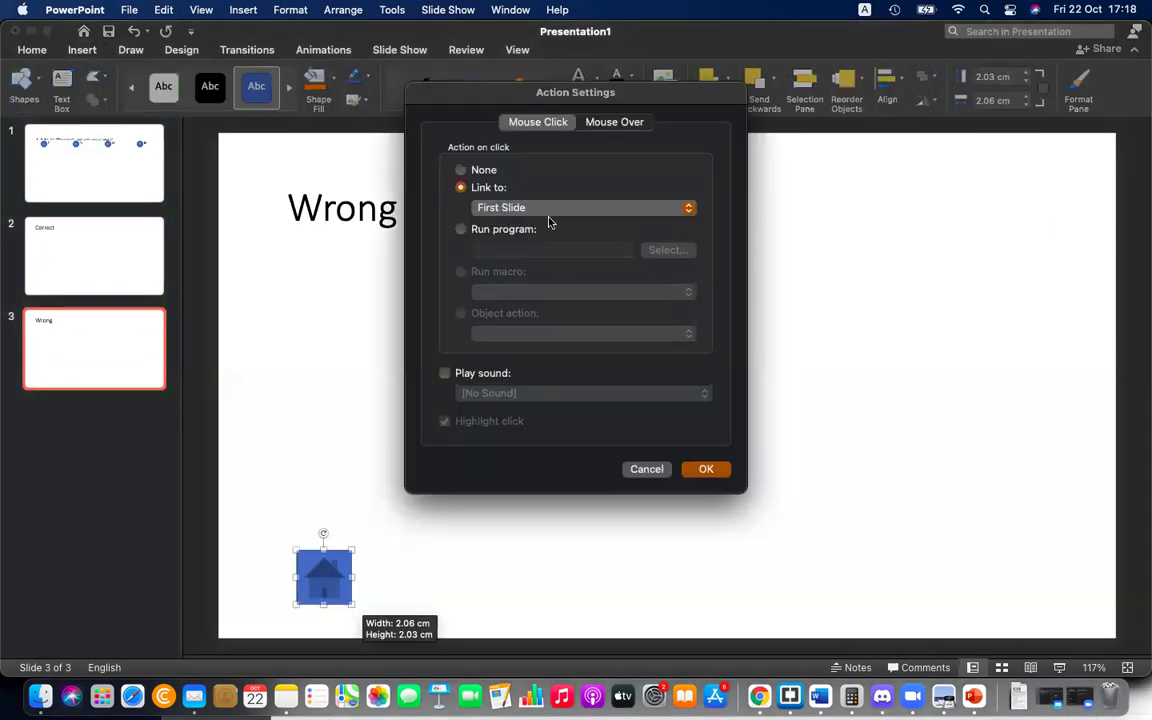
click(707, 469)
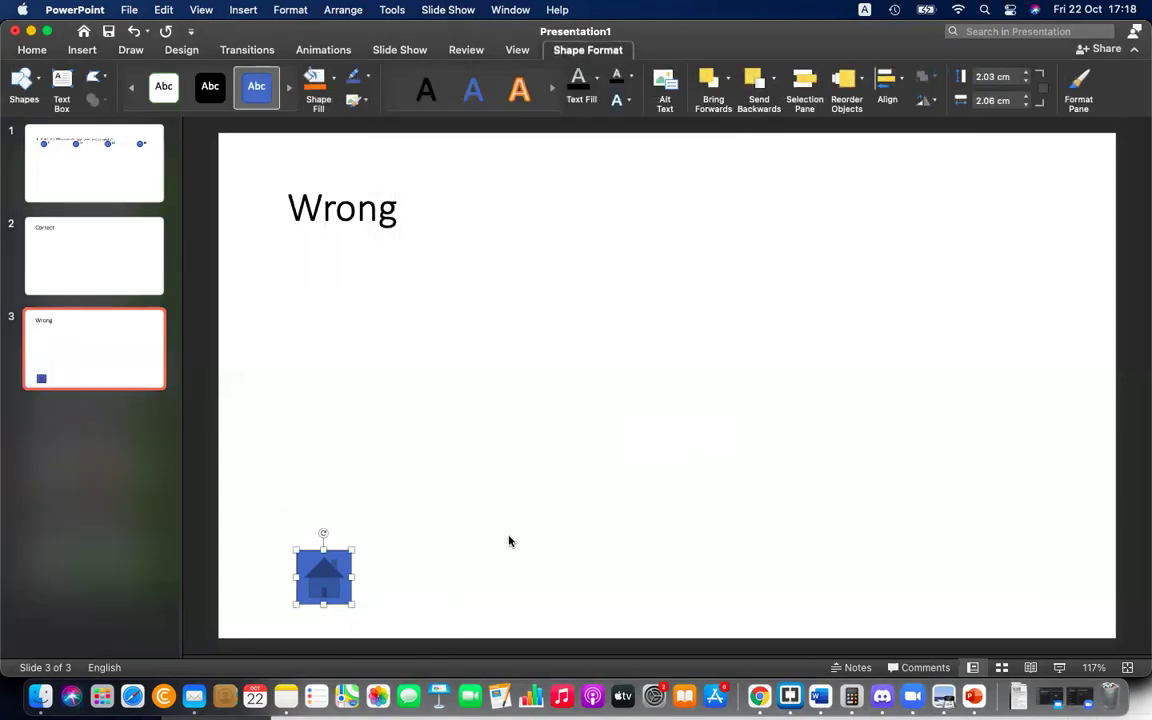
Paste the same home button onto the Correct slide
click(140, 245)
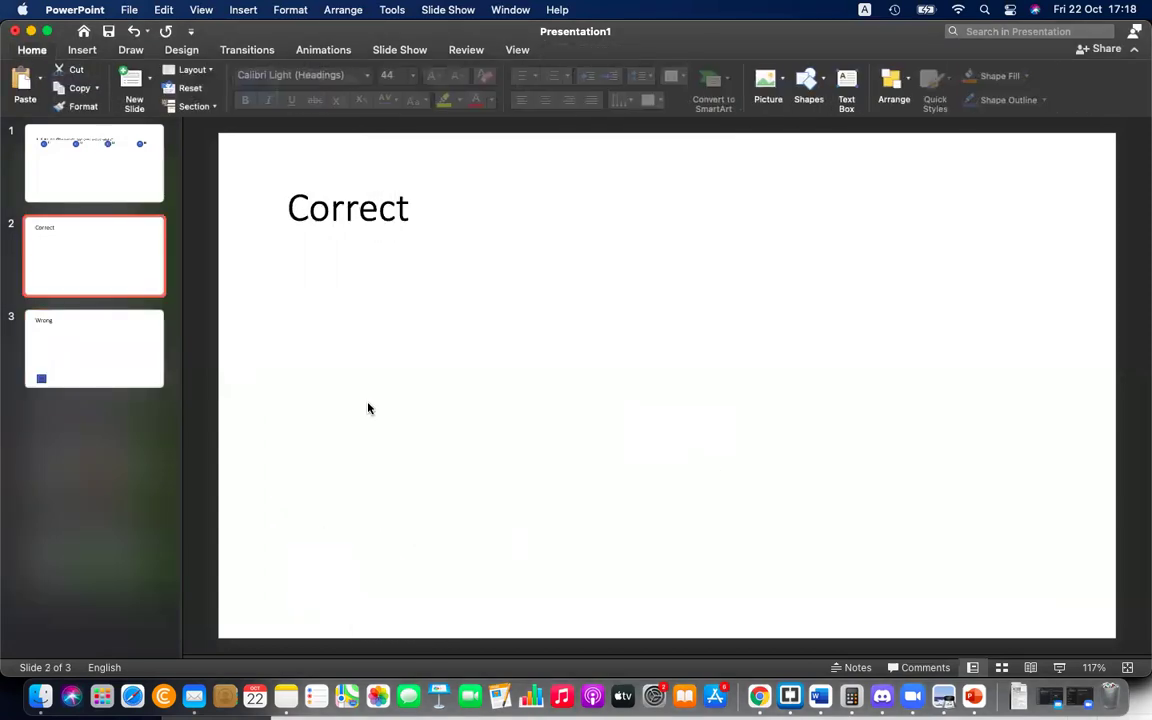
key(super+v)
click(340, 470)
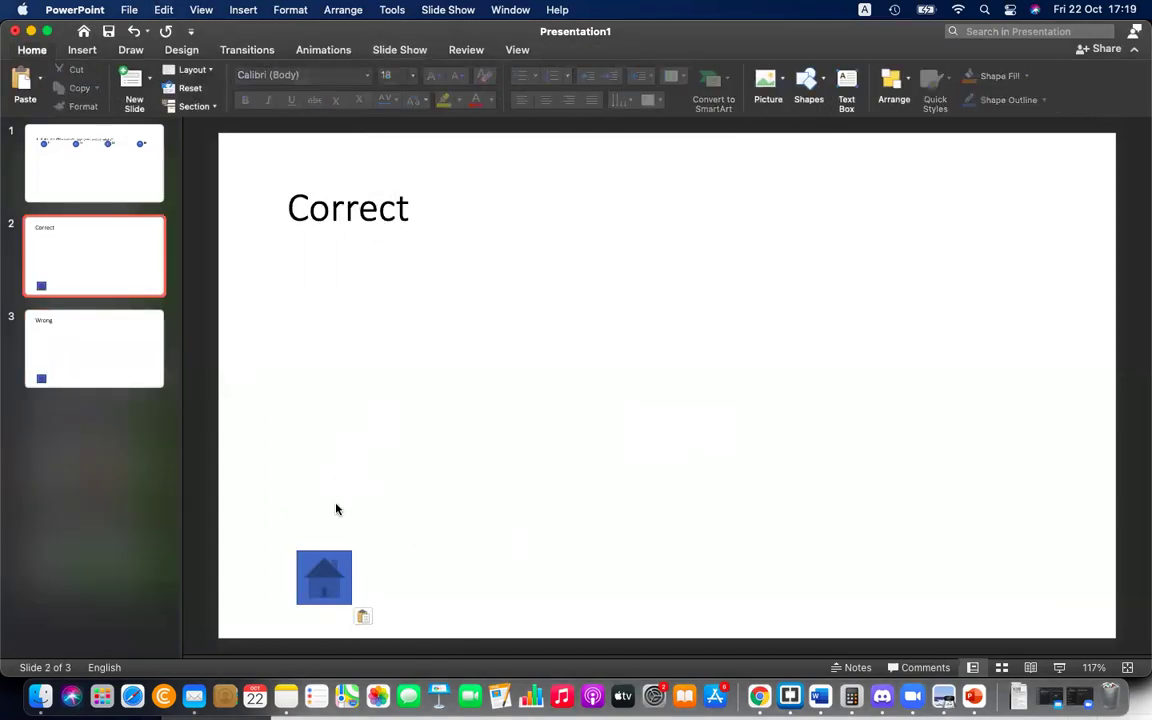
click(131, 172)
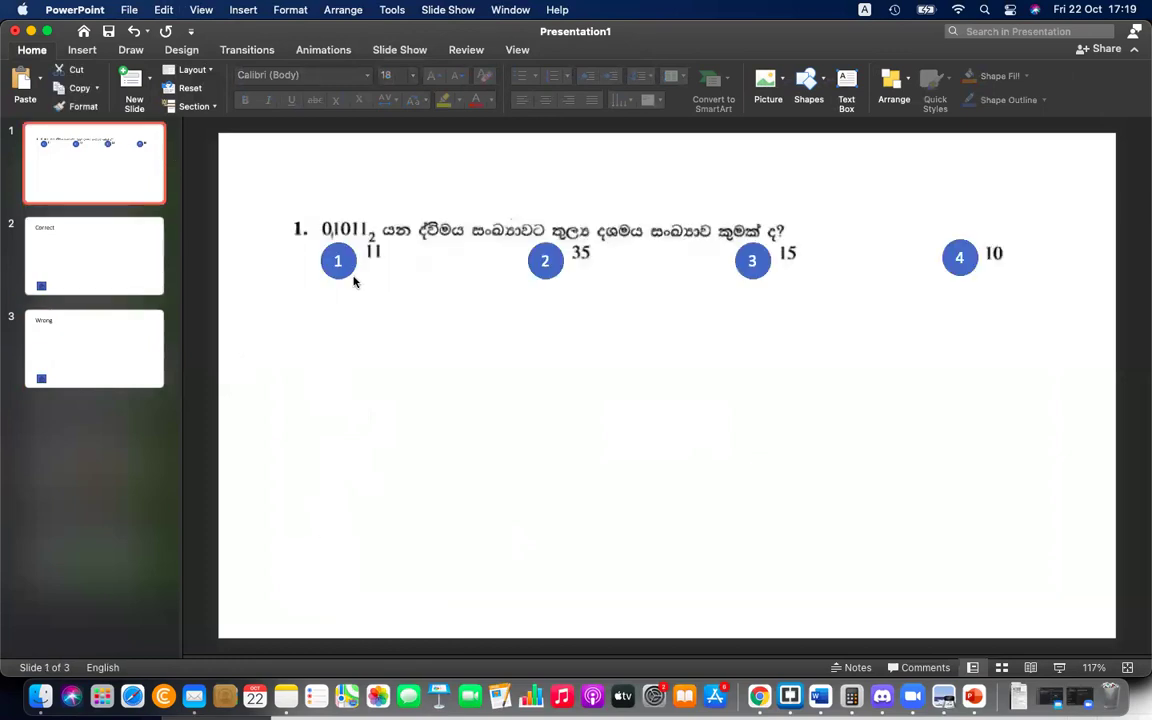
Hyperlink answer circle 1 to the '2. Correct' slide
click(338, 258)
click(375, 290)
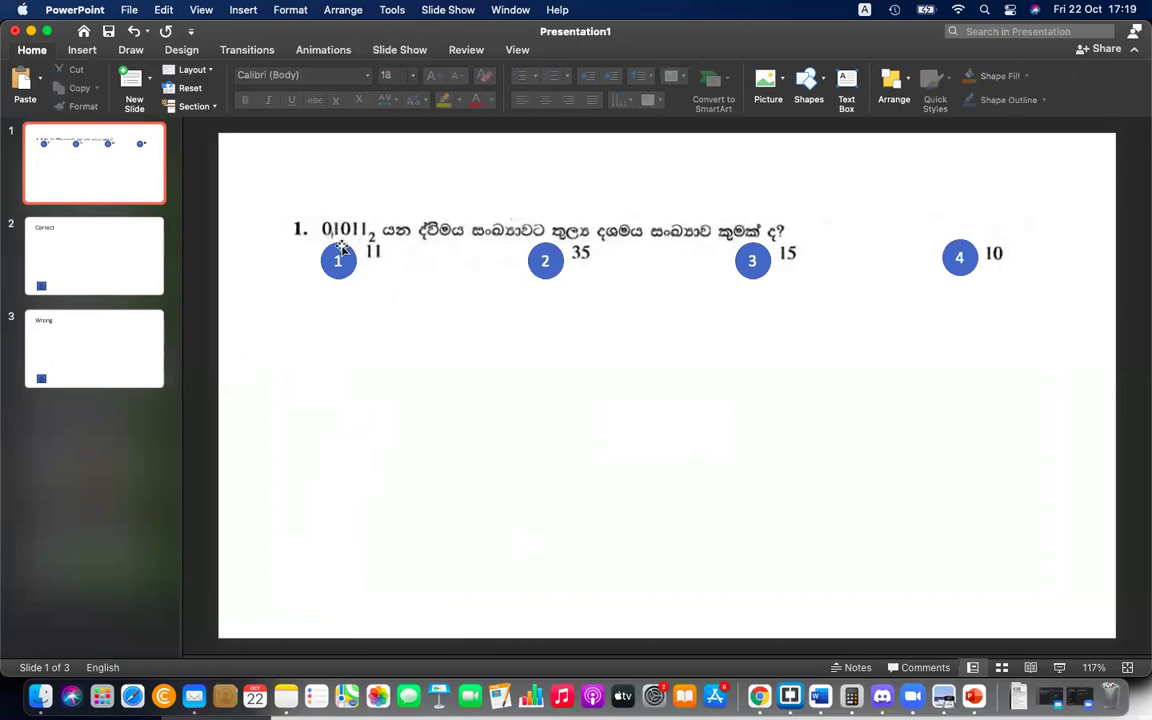
click(340, 245)
right_click(341, 250)
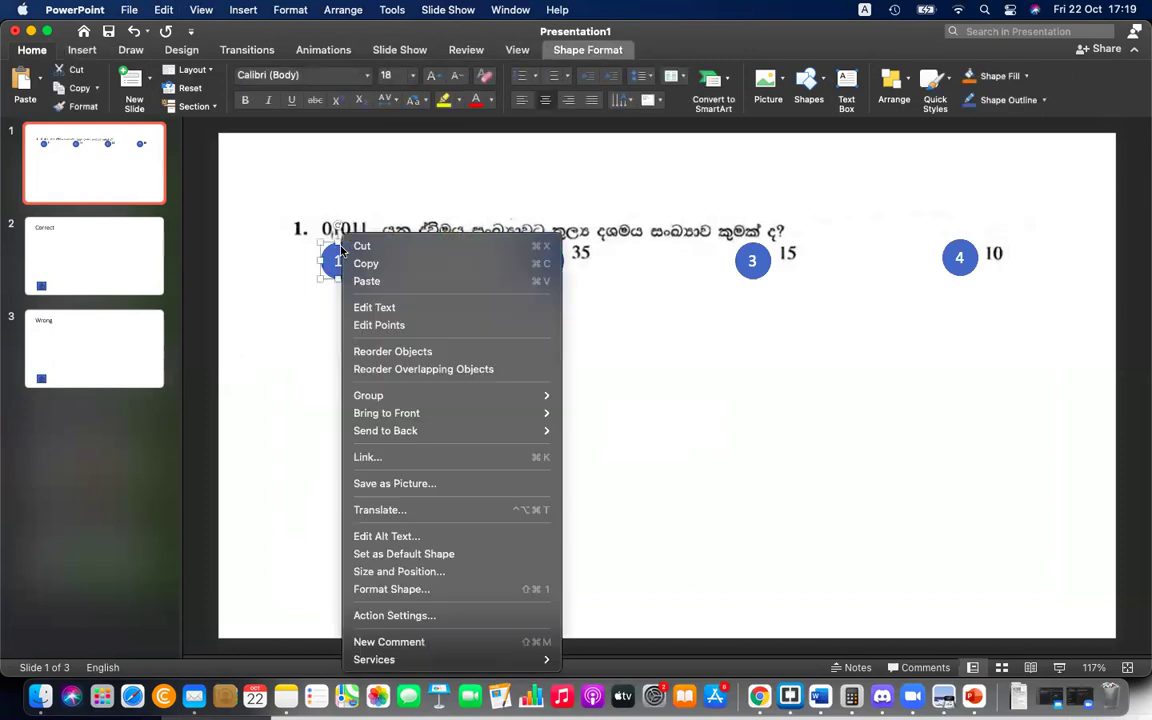
click(422, 467)
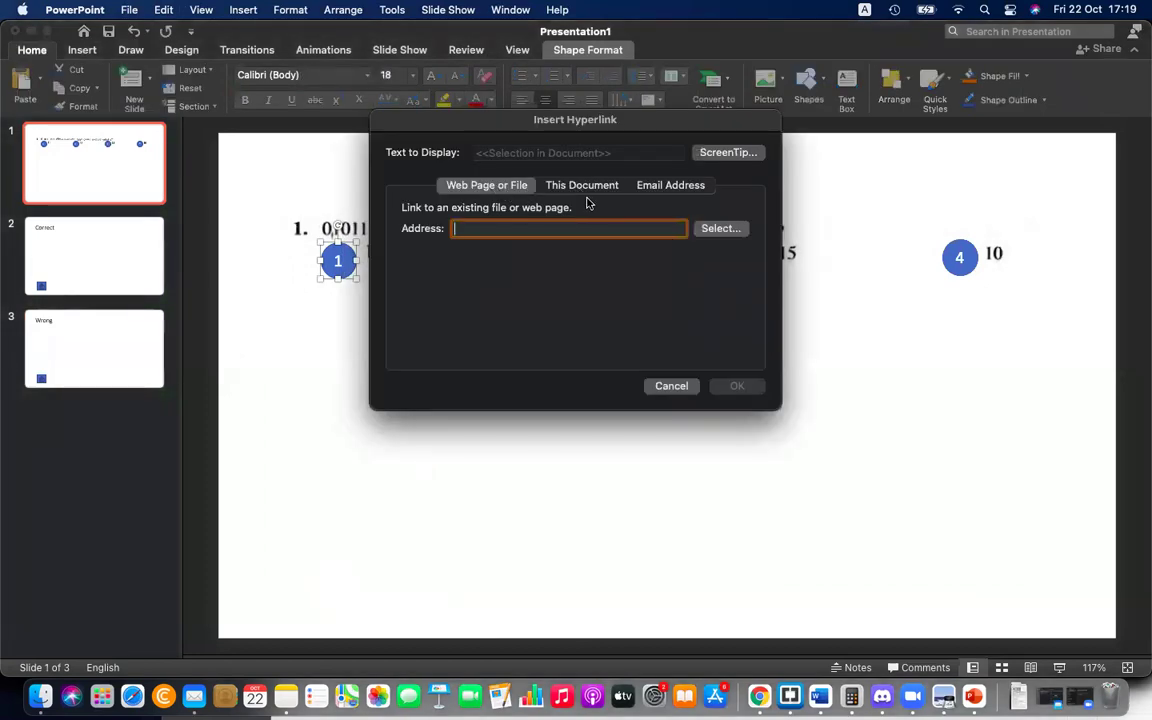
click(600, 186)
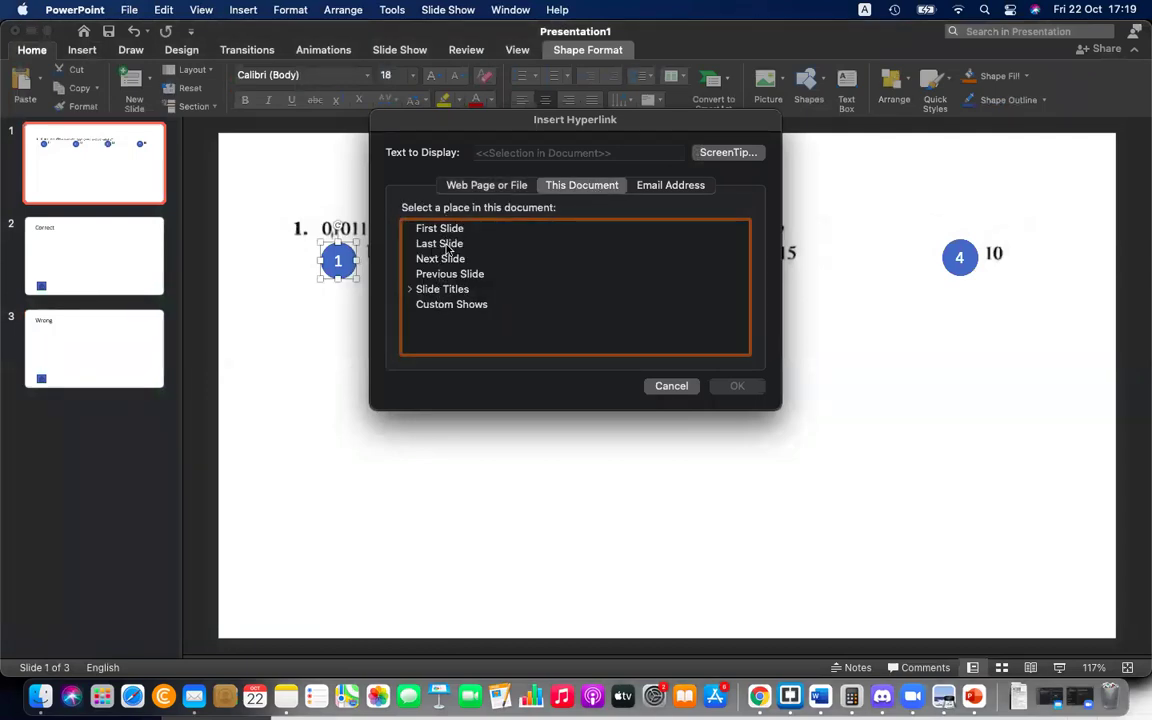
click(408, 292)
click(462, 320)
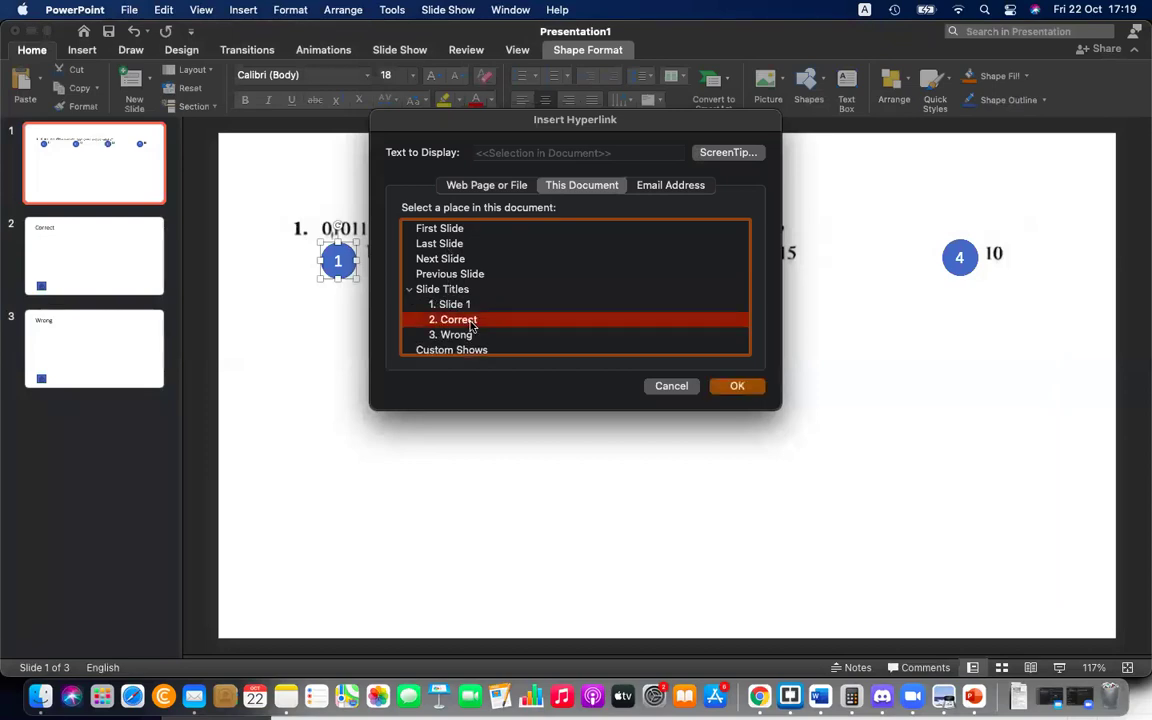
click(754, 386)
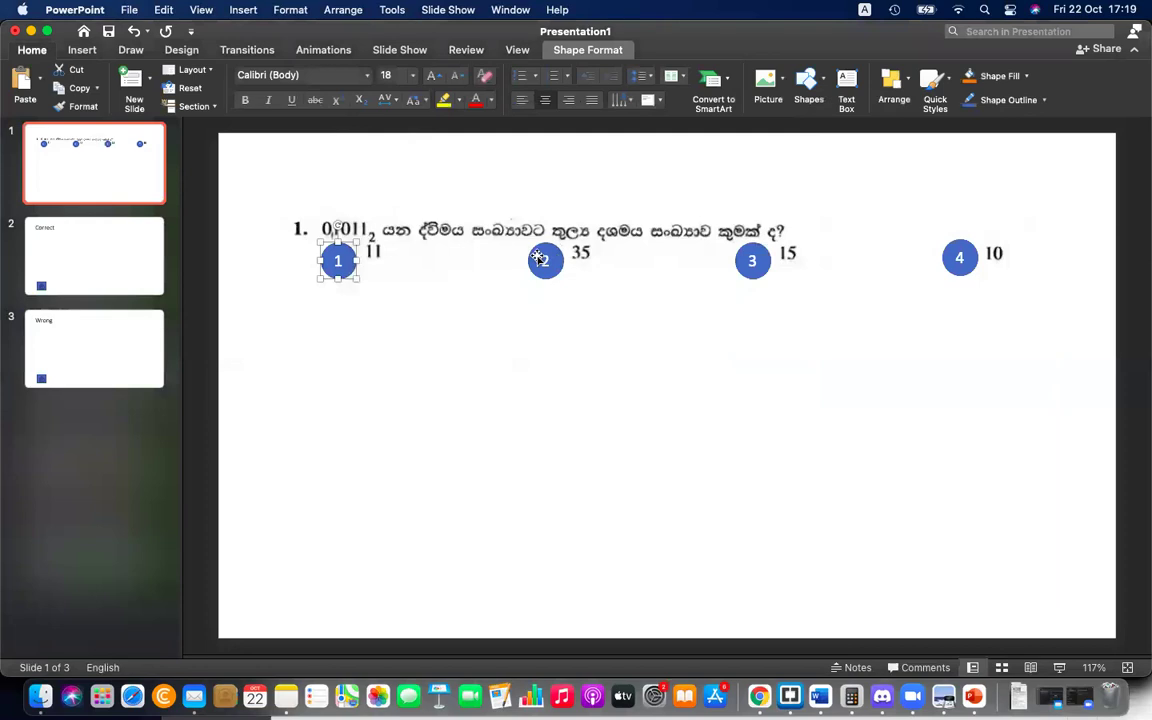
Hyperlink answer circles 2 and 3 to the '3. Wrong' slide
right_click(540, 258)
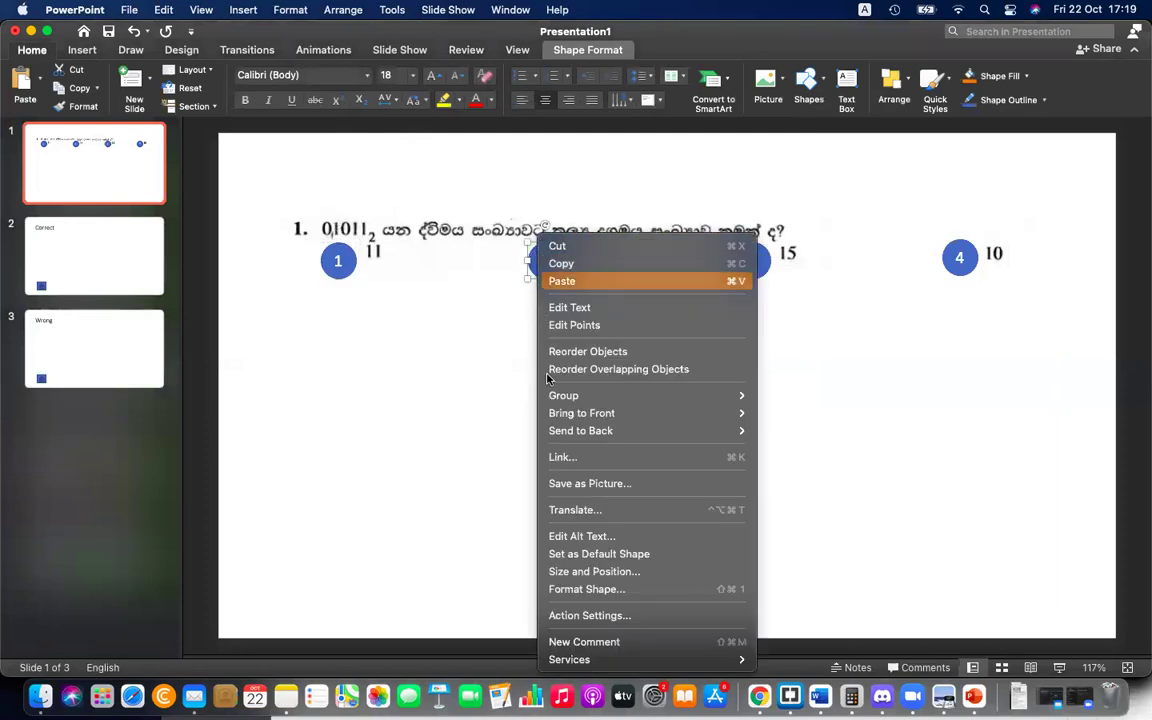
click(556, 457)
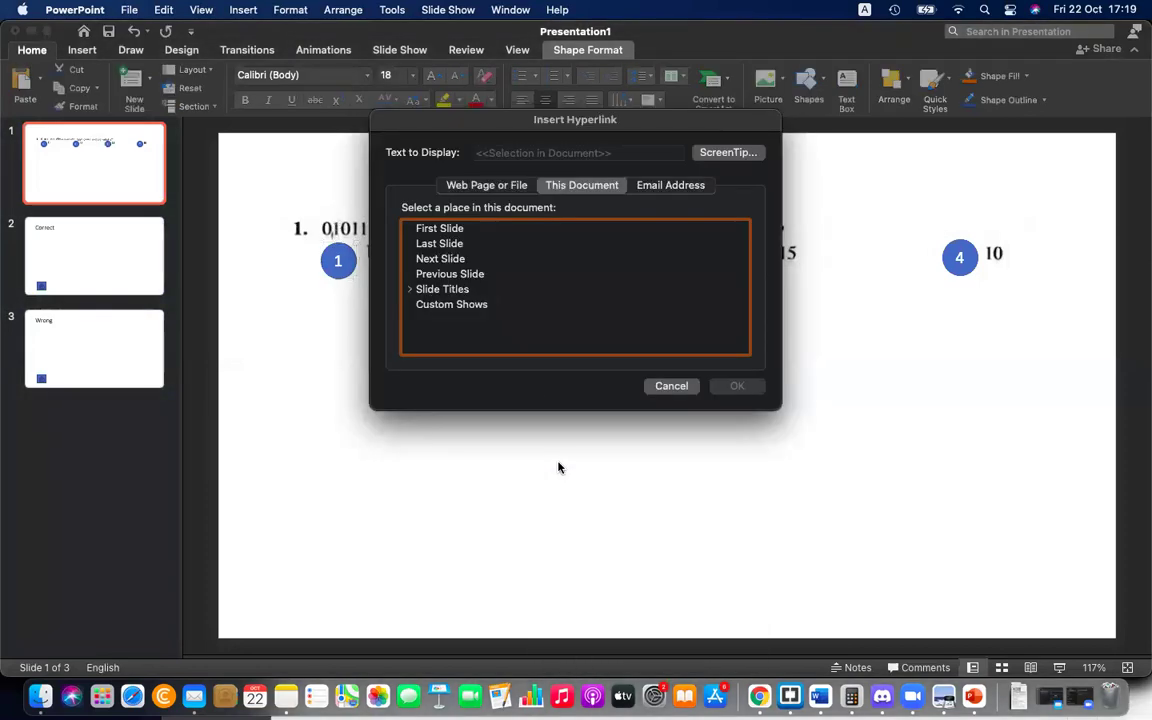
click(409, 289)
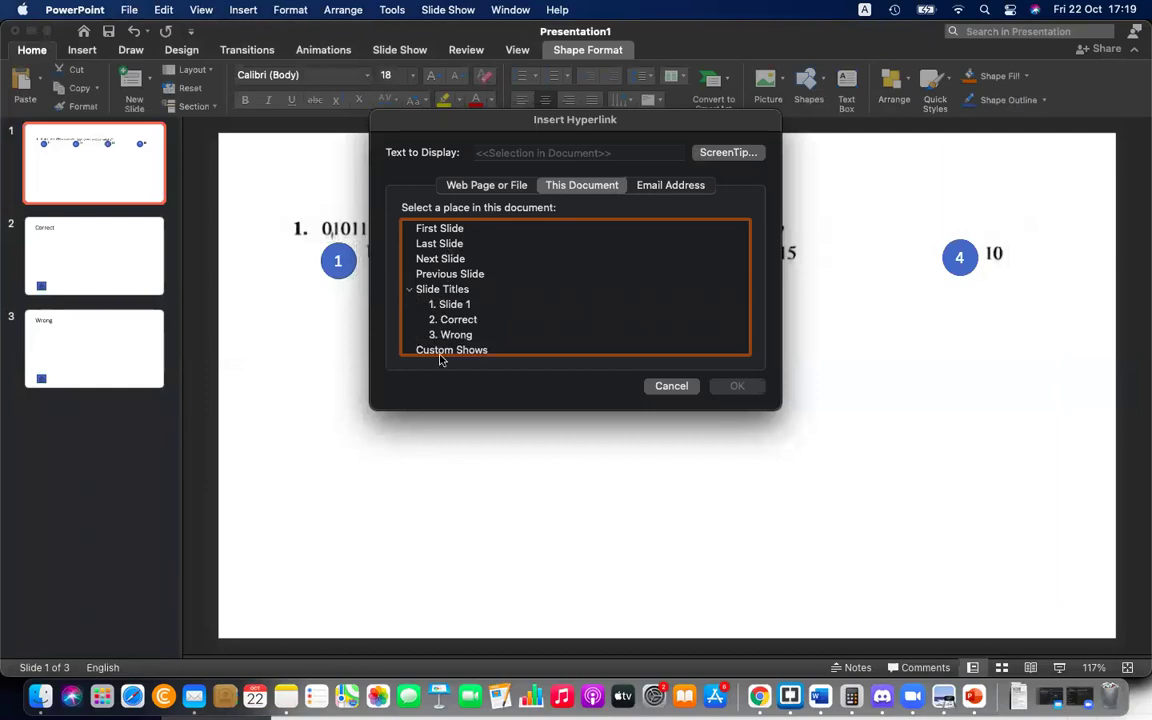
click(452, 335)
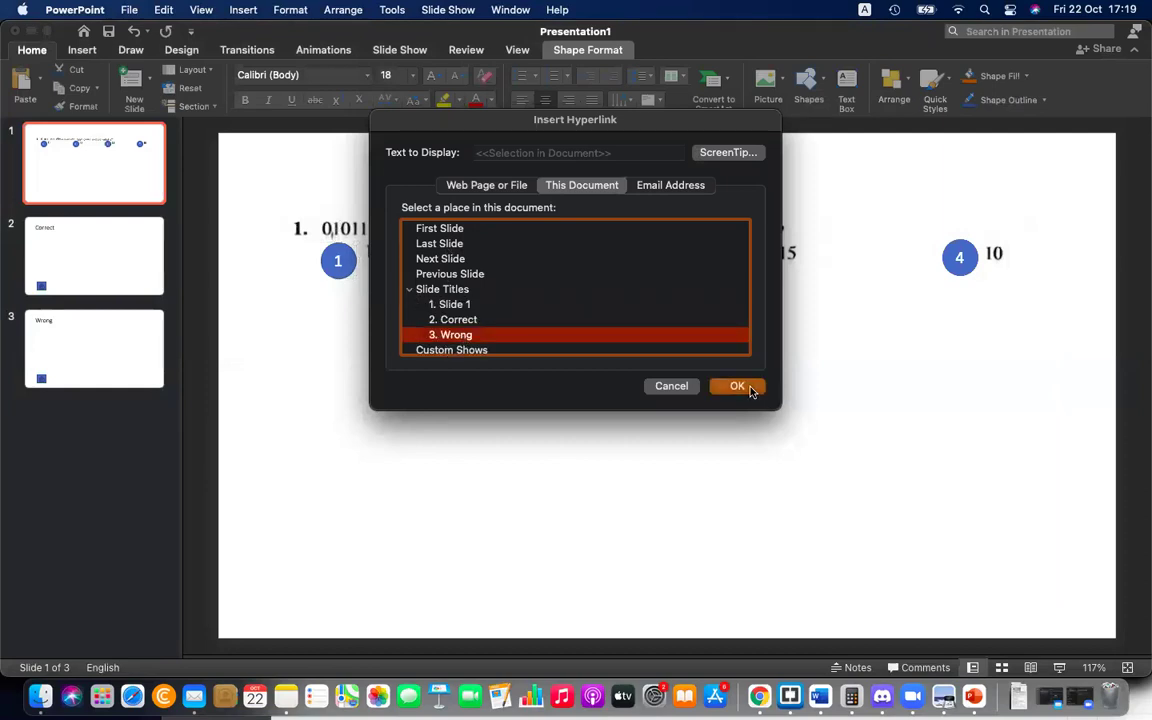
click(750, 388)
right_click(758, 262)
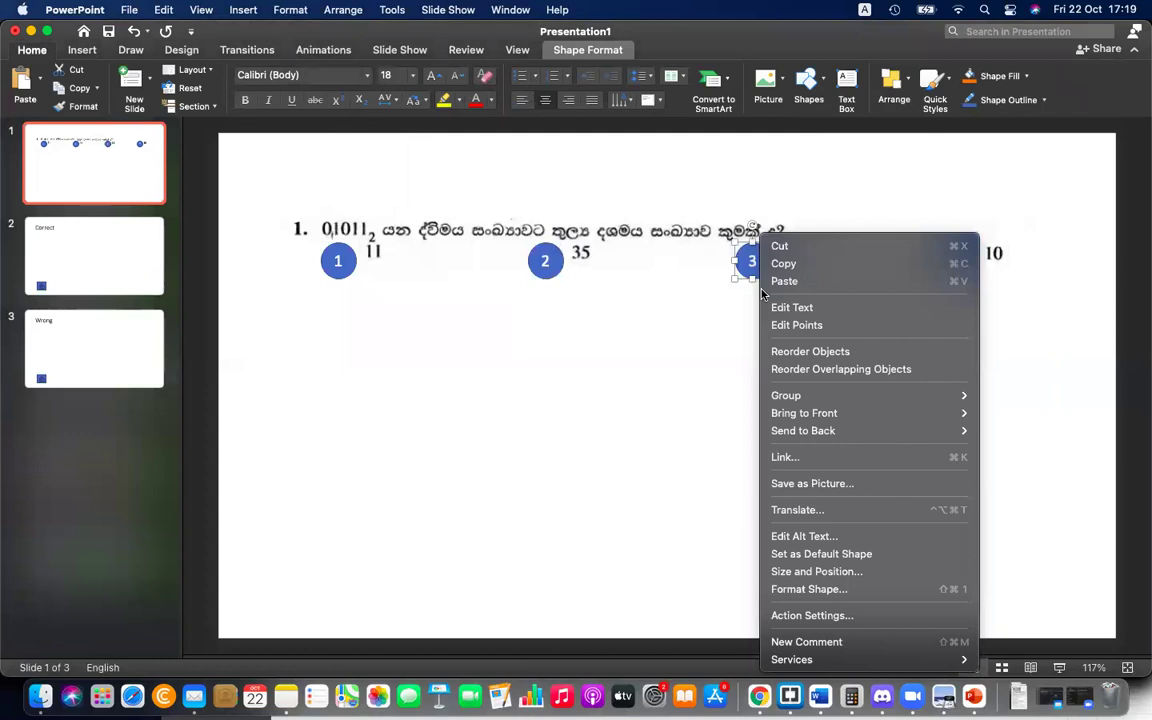
click(788, 458)
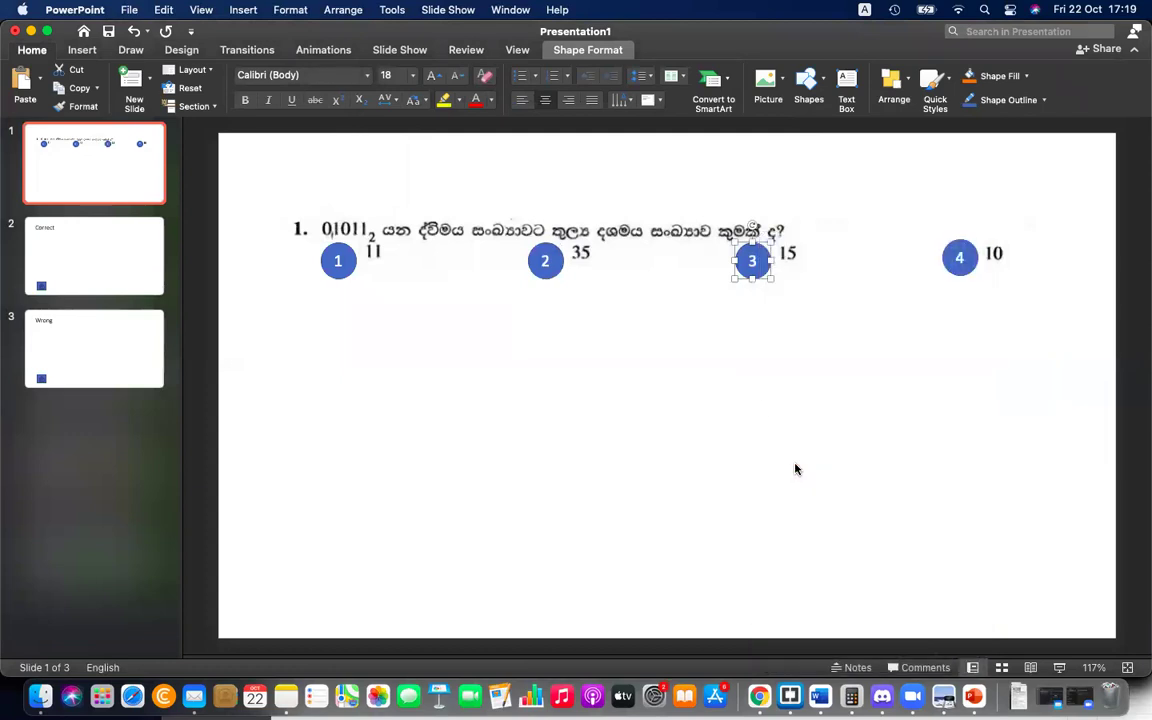
click(409, 289)
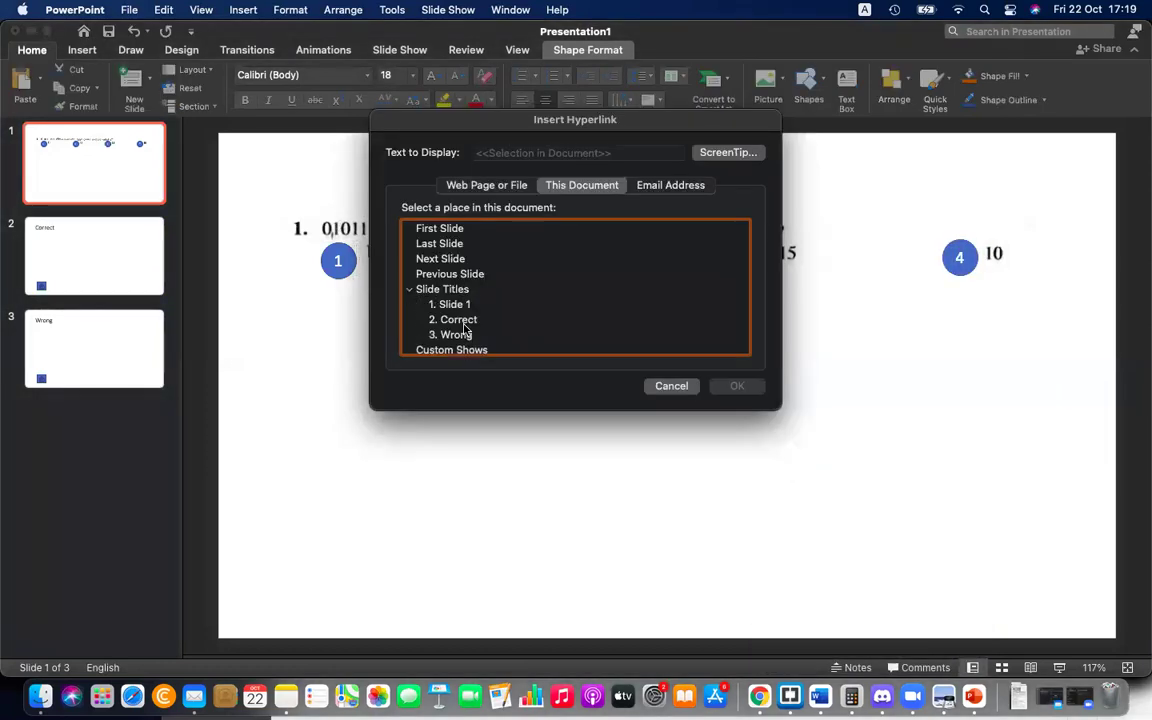
click(458, 334)
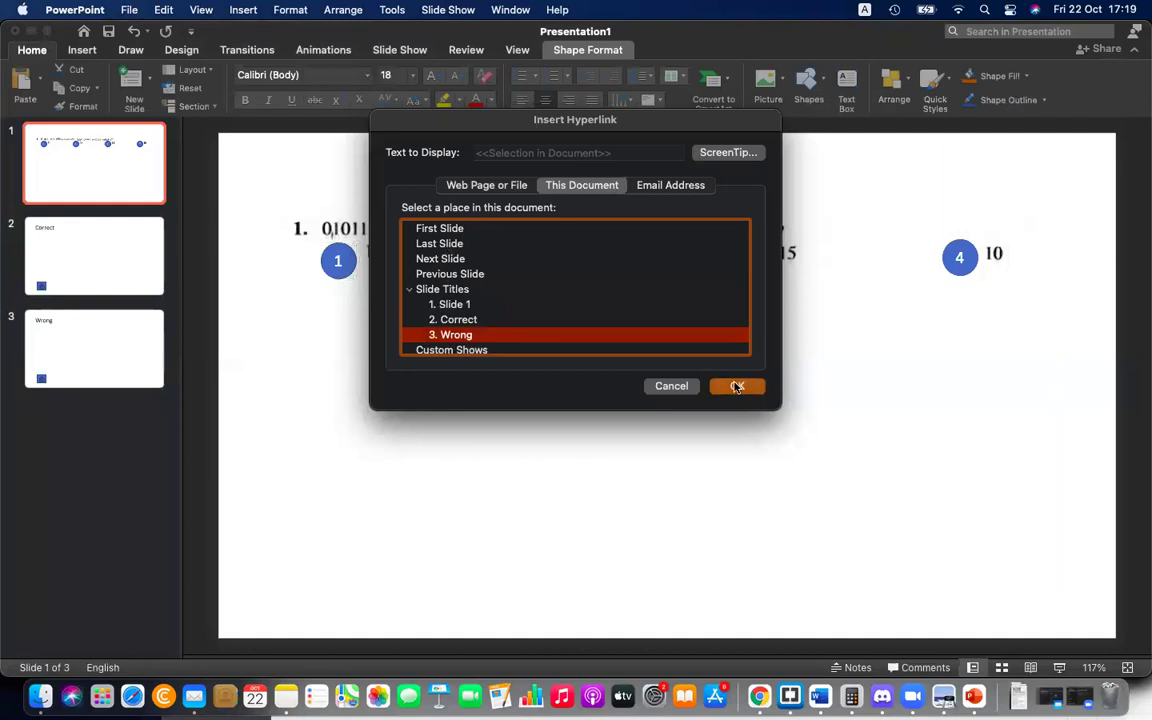
click(736, 386)
Hyperlink answer circle 4 to the '3. Wrong' slide, then deselect it
click(958, 254)
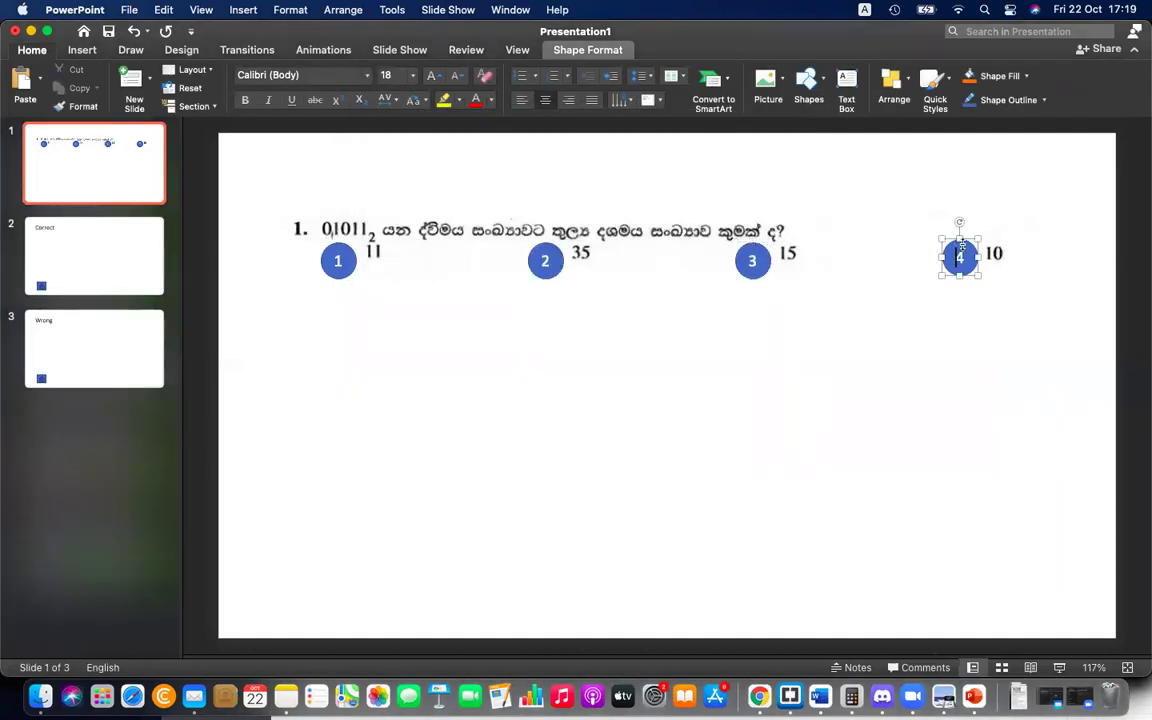
right_click(969, 240)
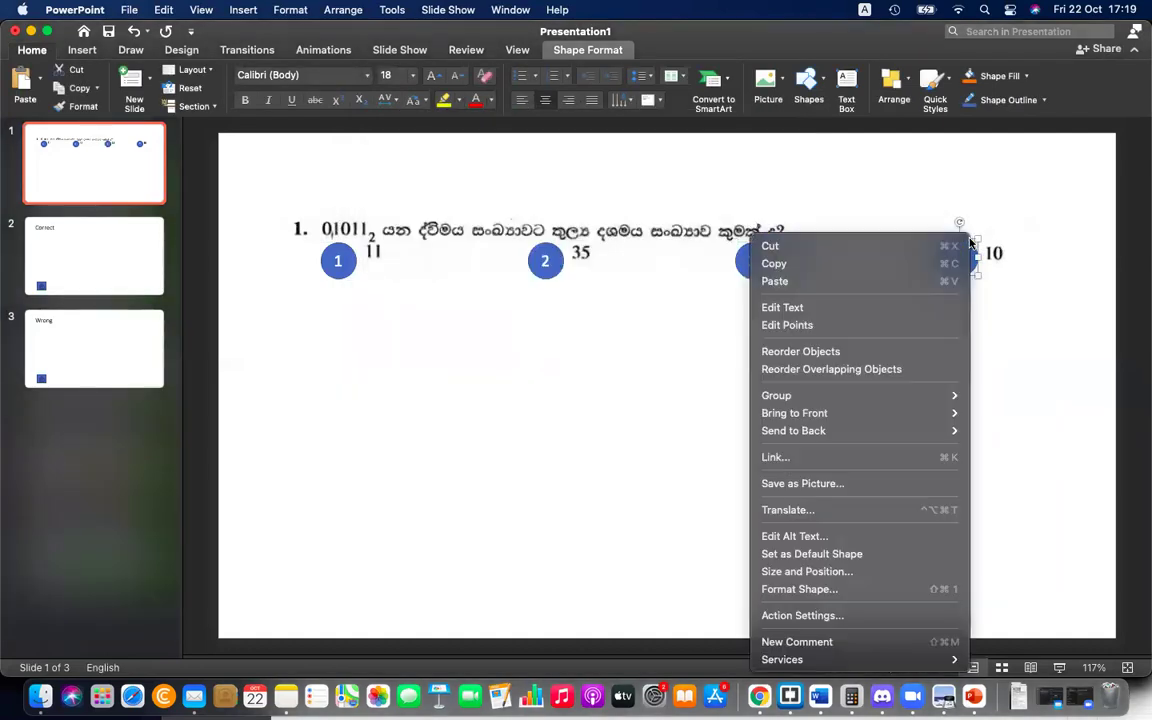
click(859, 457)
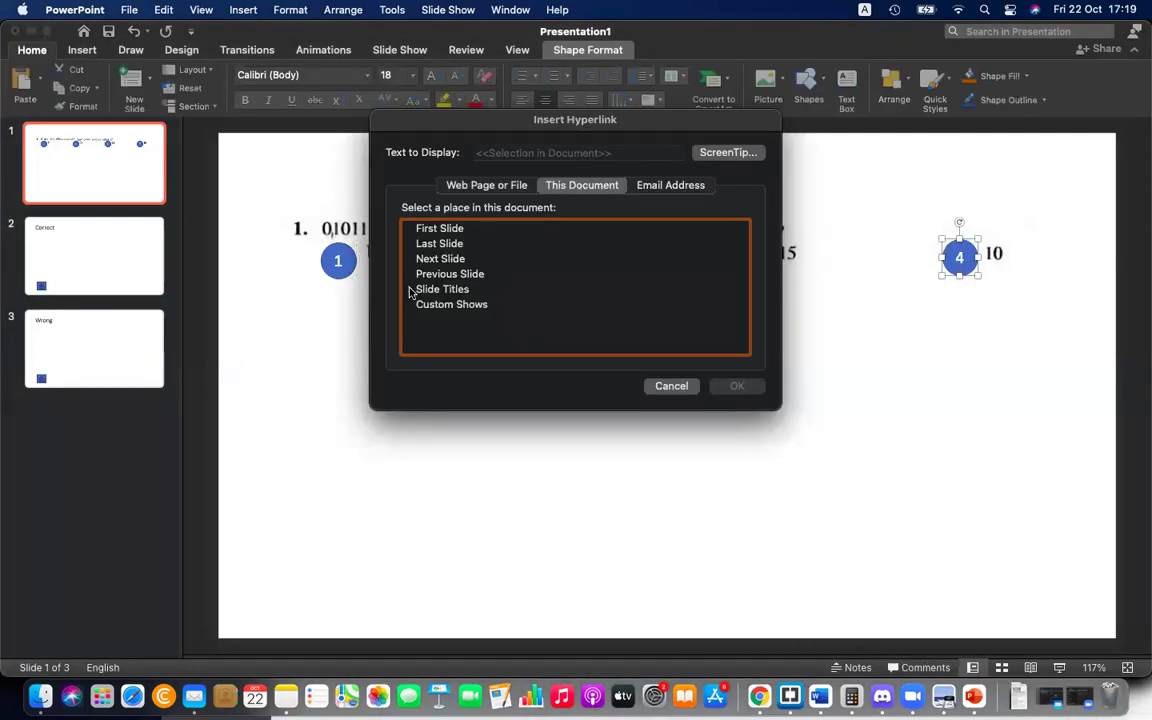
click(409, 290)
click(455, 335)
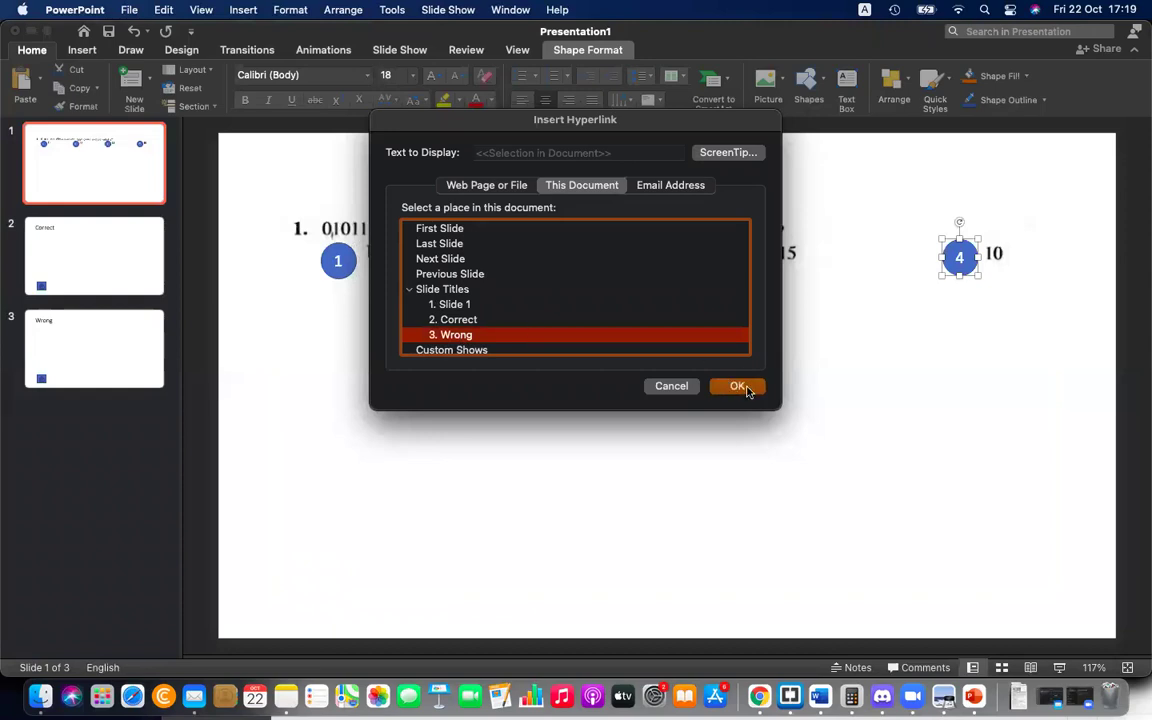
click(745, 388)
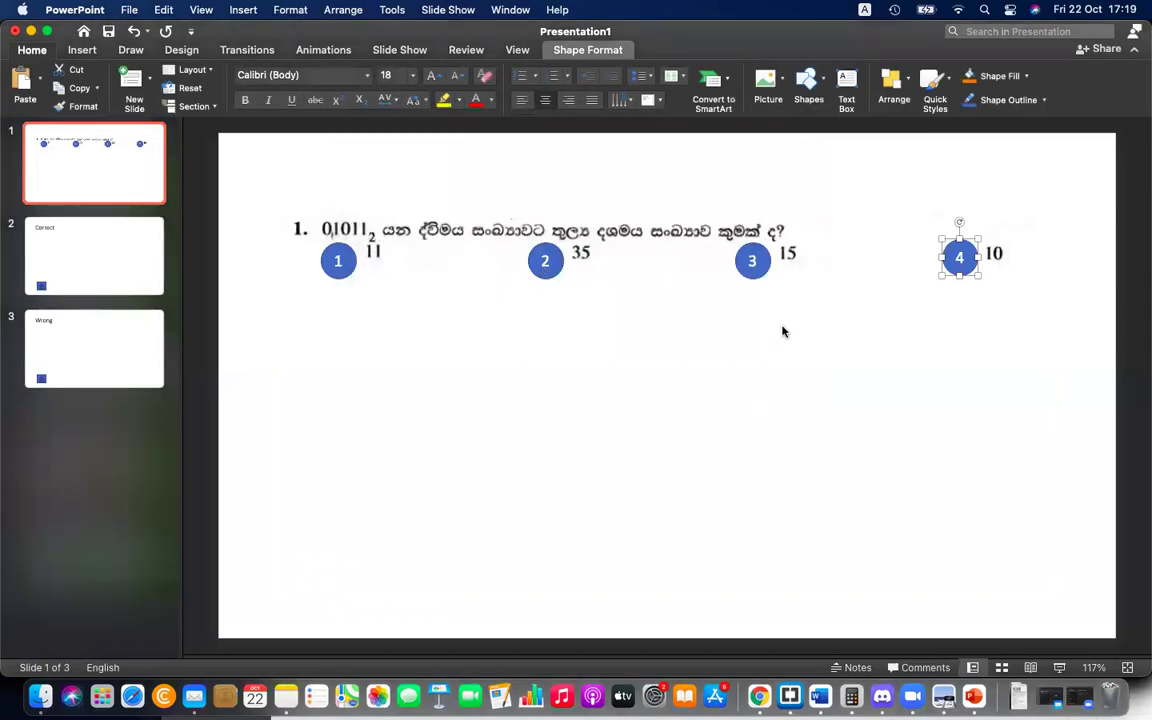
click(716, 338)
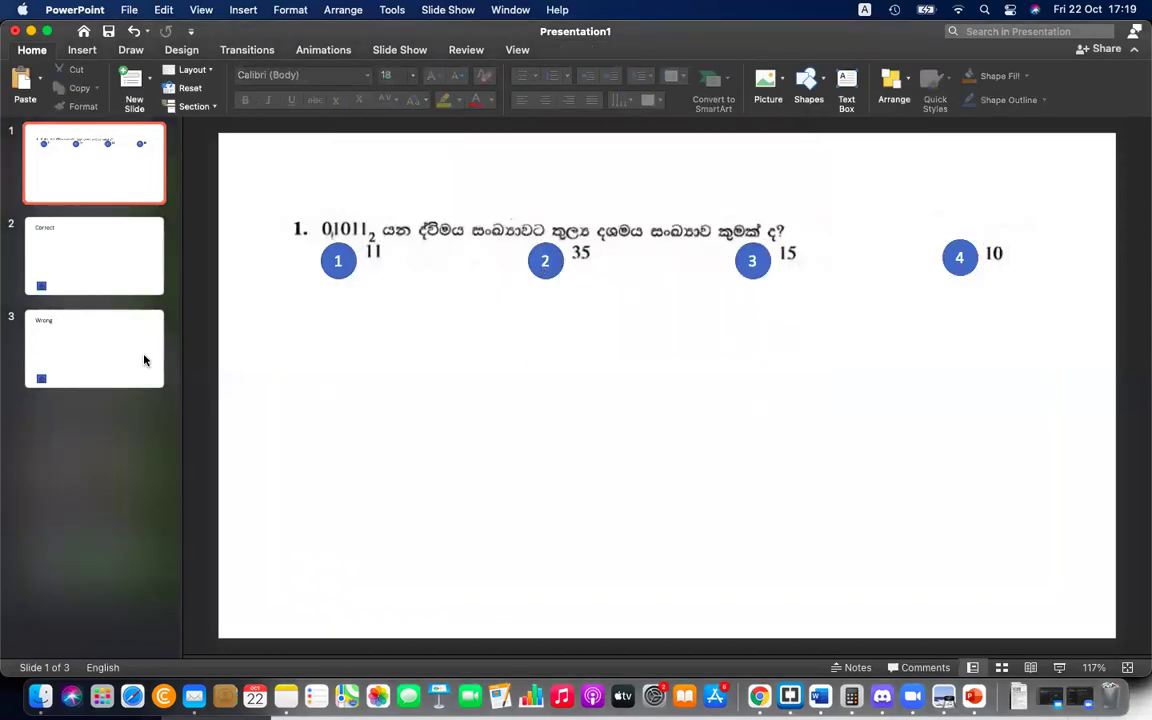
Select the question, Correct and Wrong slide thumbnails together and open Transitions
key(super+a)
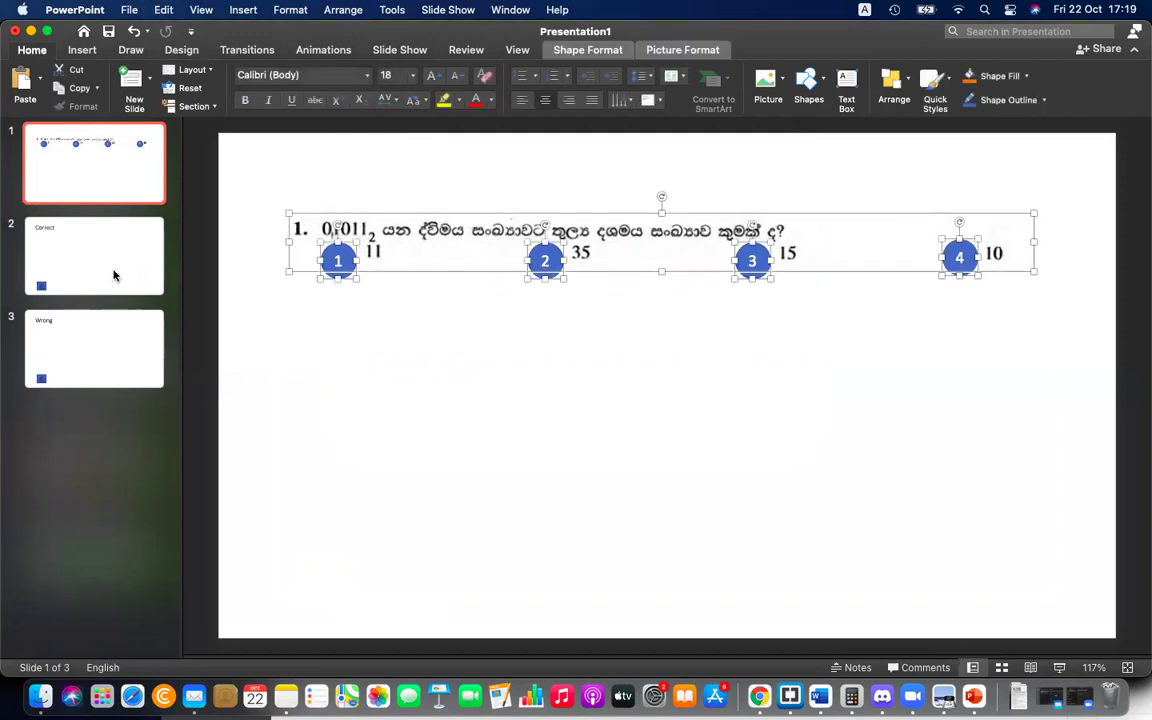
click(113, 273)
click(126, 182)
shift+click(123, 249)
shift+click(137, 355)
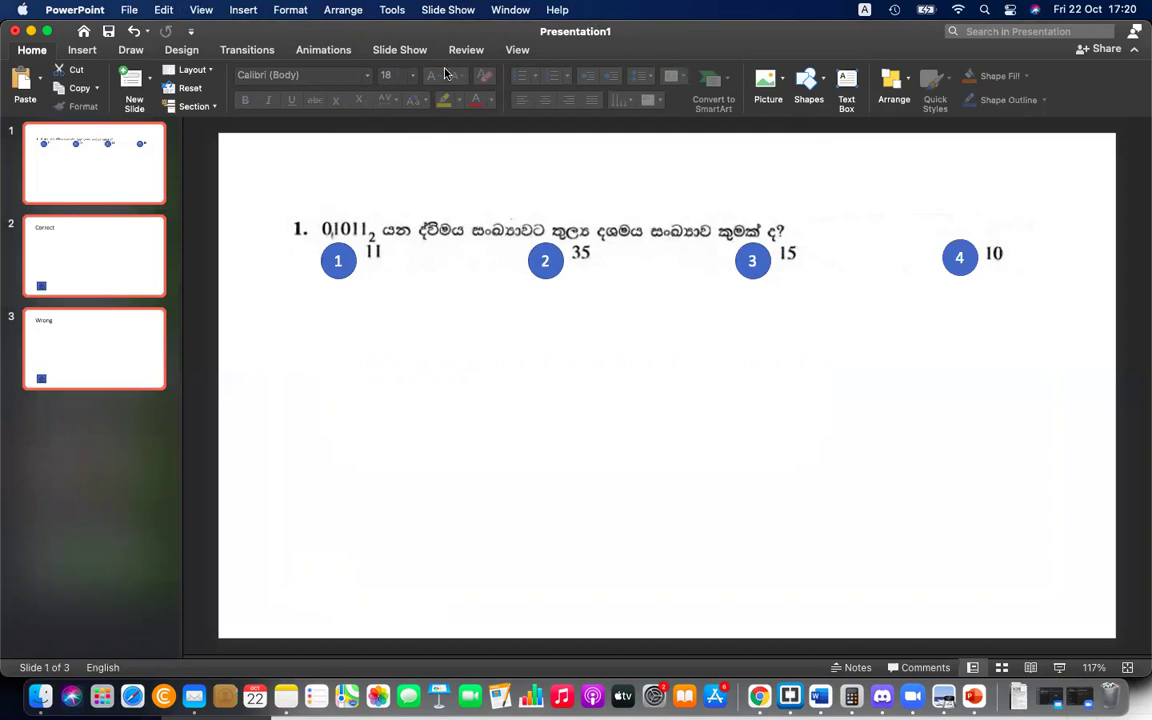
click(240, 51)
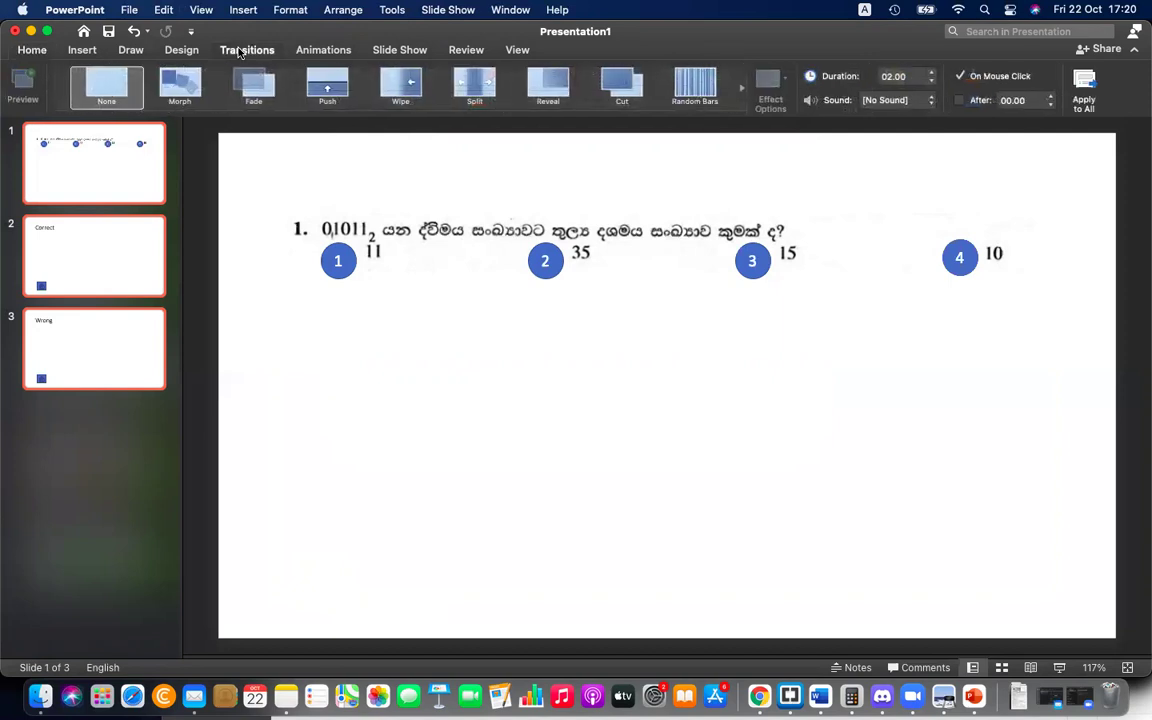
Turn off On Mouse Click advancing for all slides and start the slide show
click(960, 78)
click(1090, 90)
click(1061, 668)
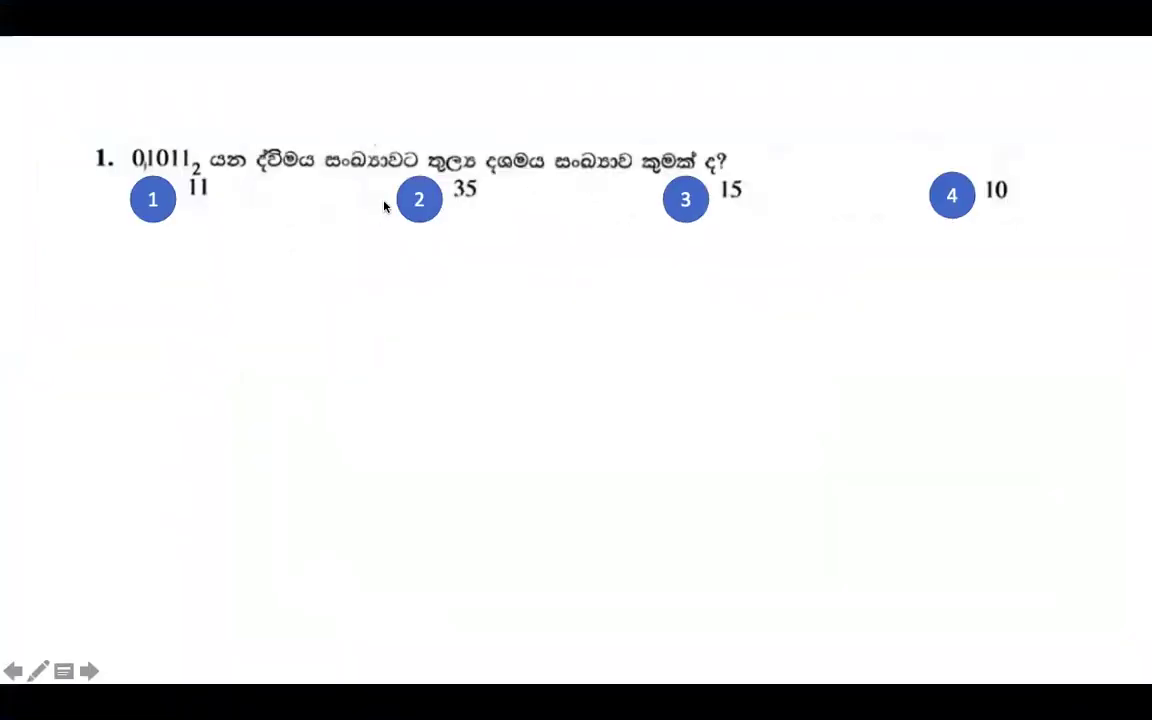
Test answers 2, 3 and 1 and each Home button, then end the show
click(413, 203)
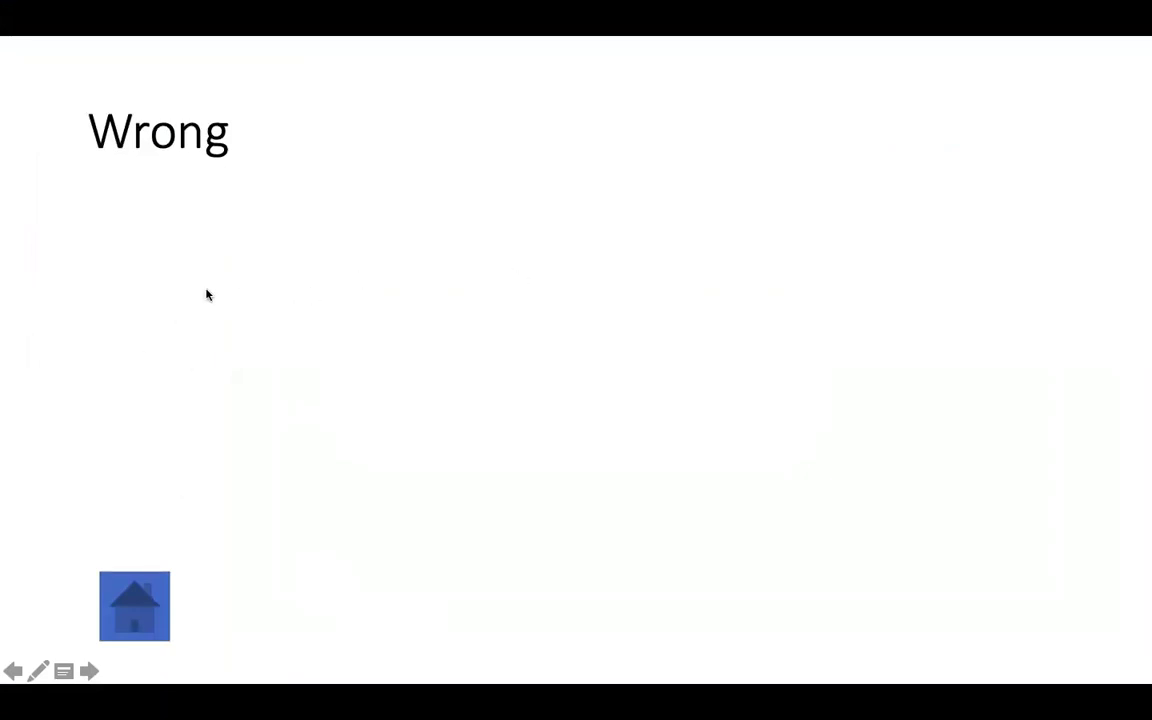
click(141, 594)
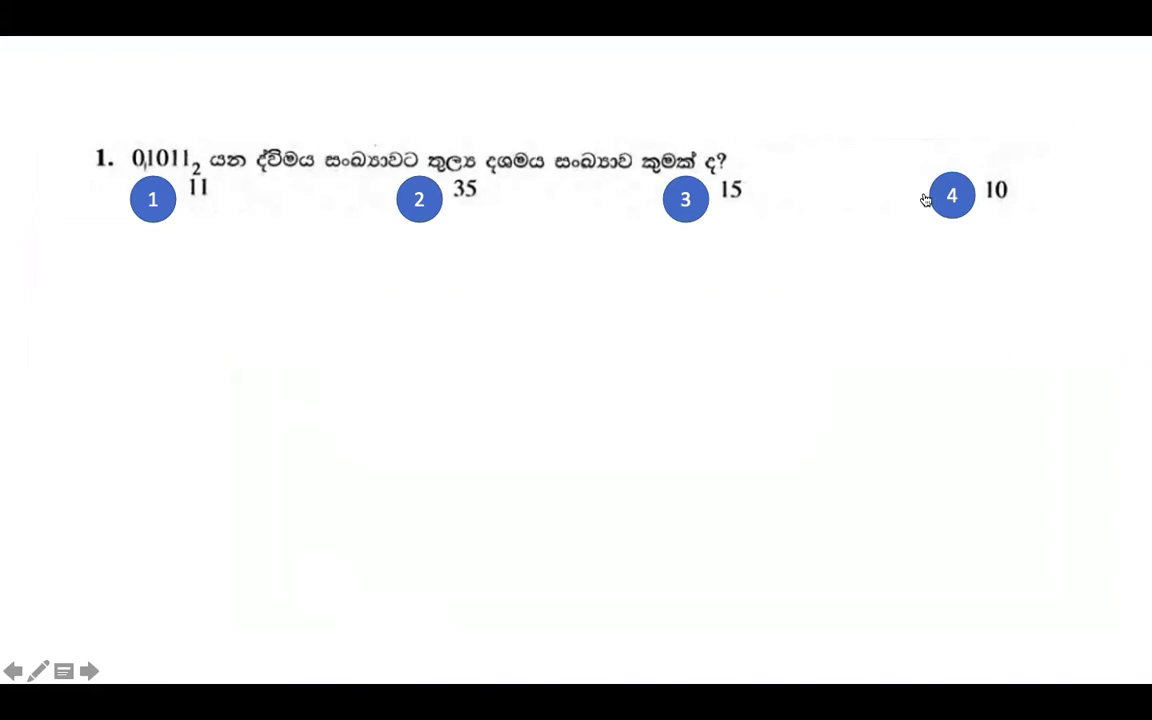
click(682, 190)
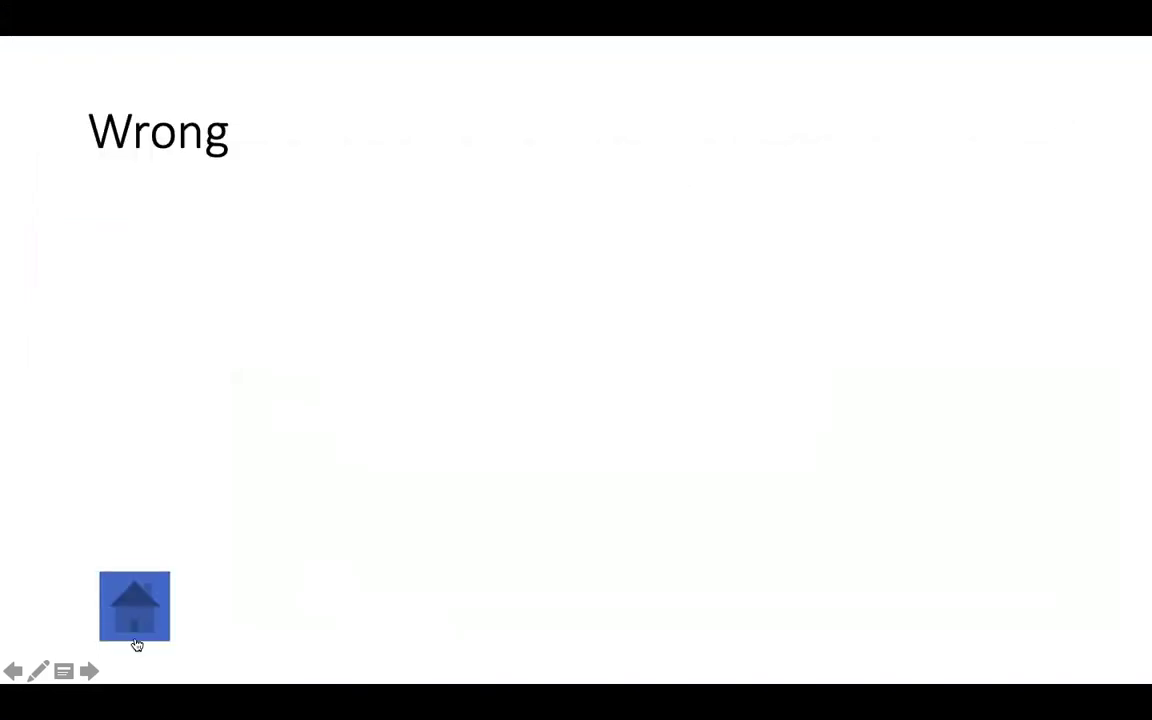
click(135, 634)
click(155, 197)
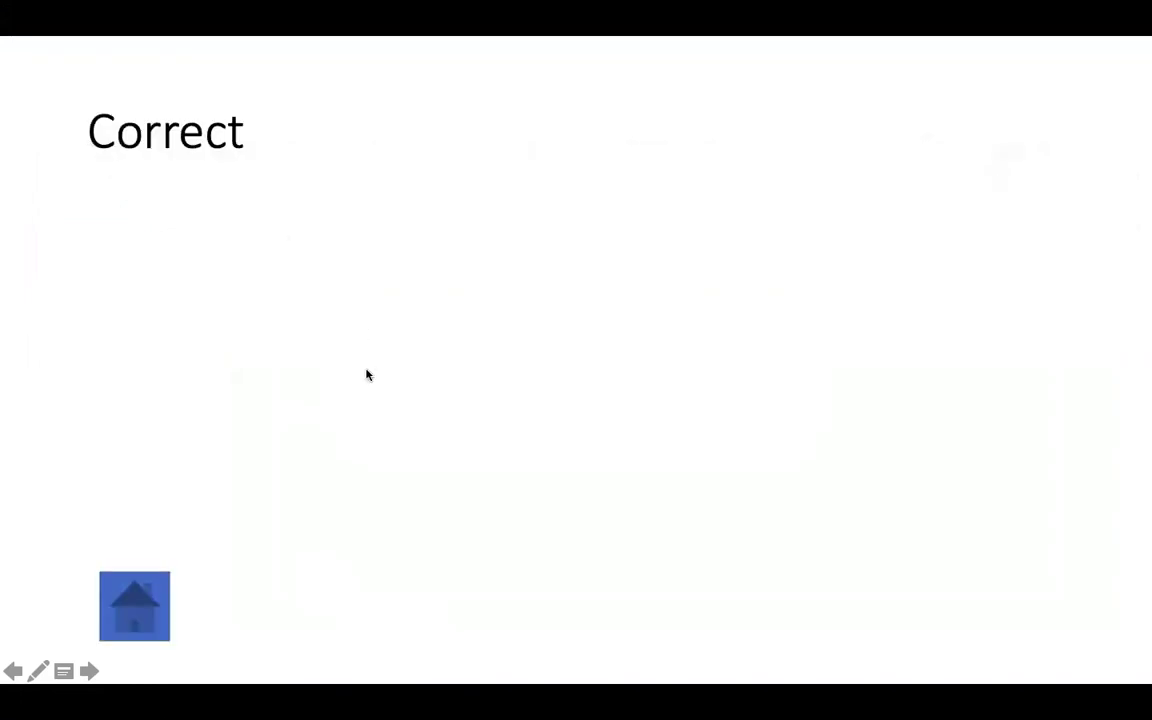
click(159, 578)
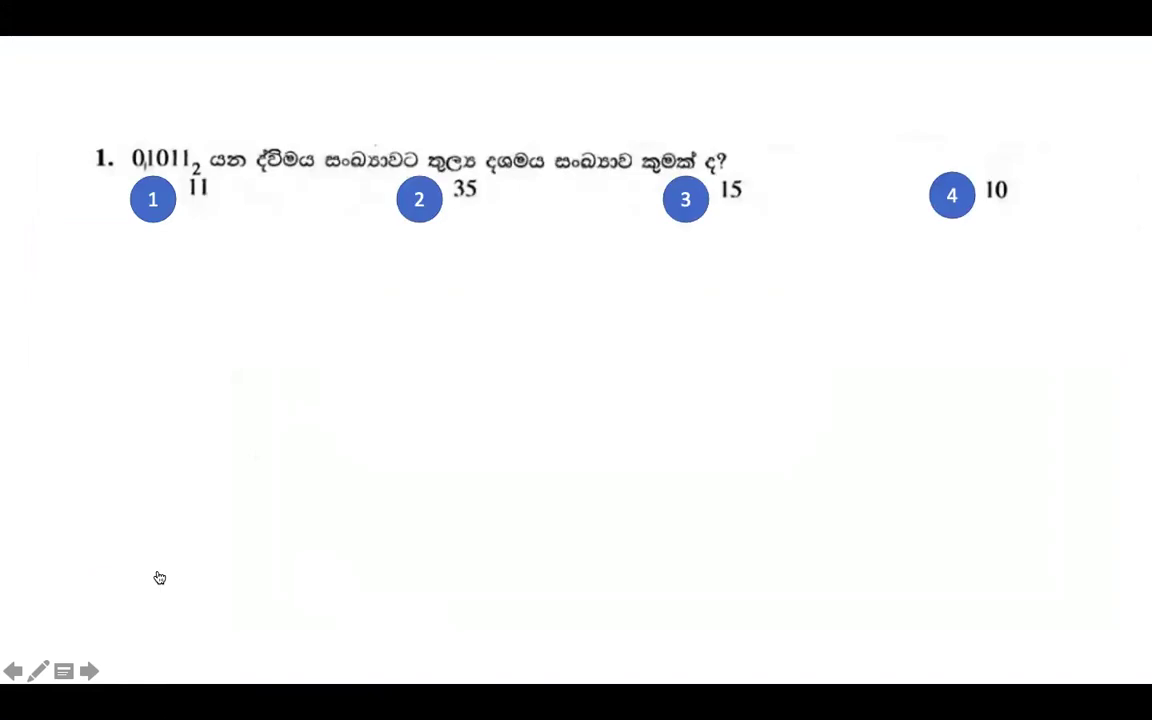
key(Escape)
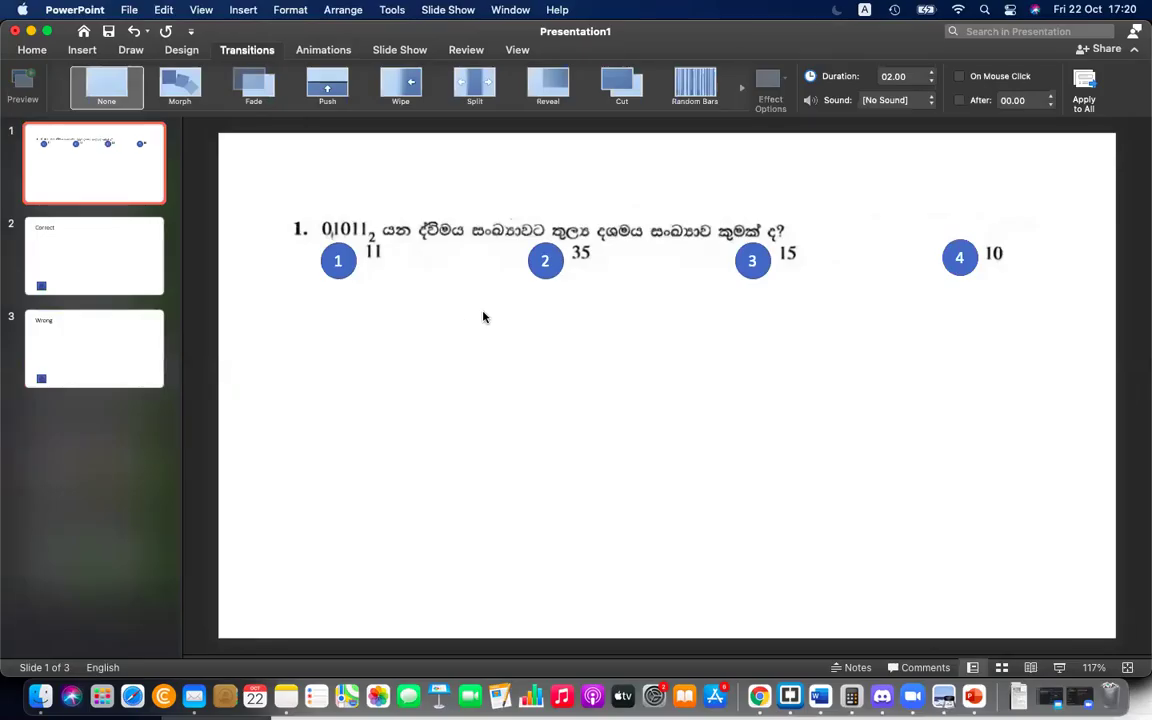